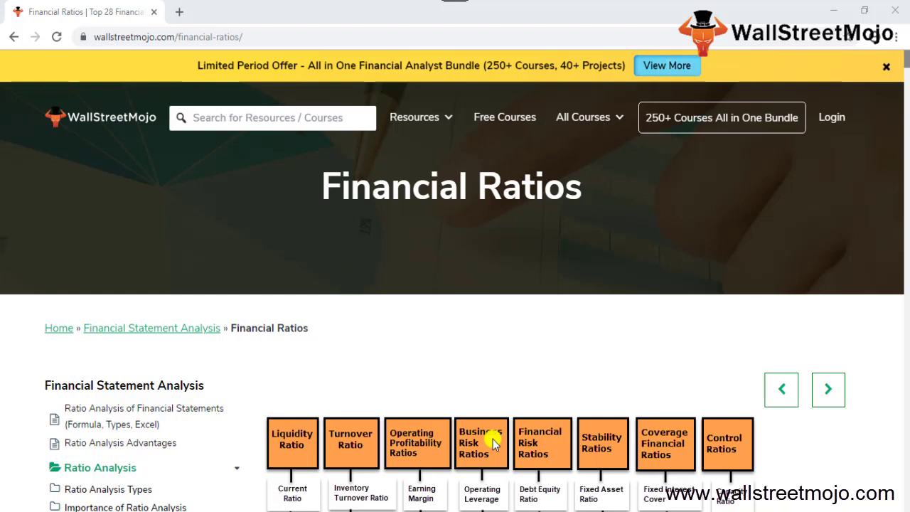
# Examine the chart of ratio categories on the WallStreetMojo Financial Ratios page
pyautogui.scroll(-1, 541, 433)
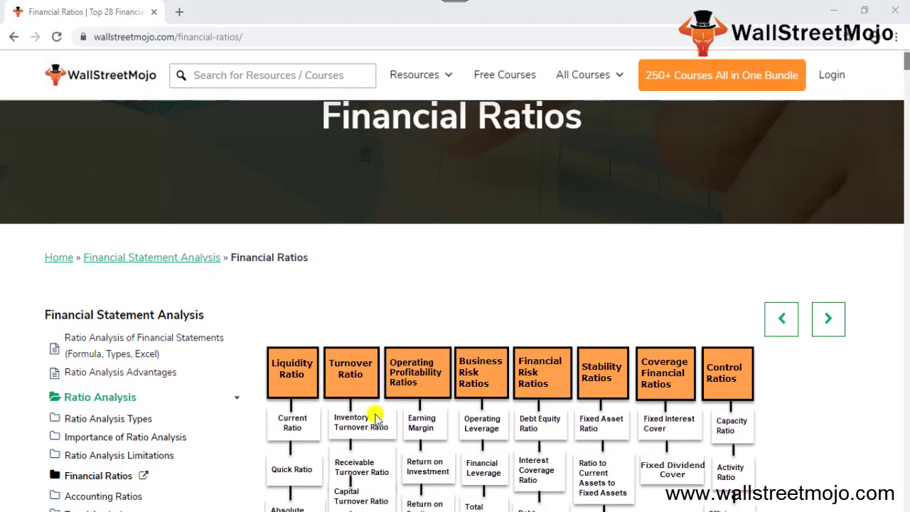
pyautogui.scroll(-1, 384, 419)
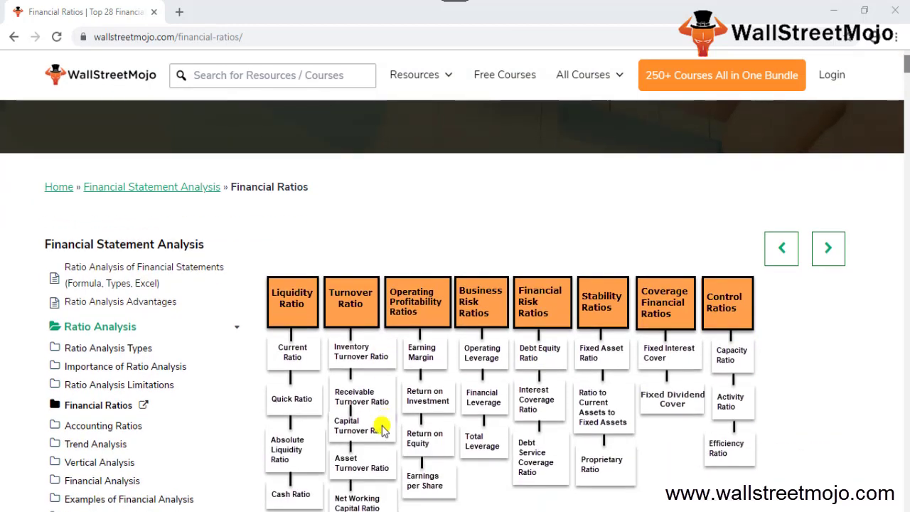
pyautogui.scroll(-1, 383, 427)
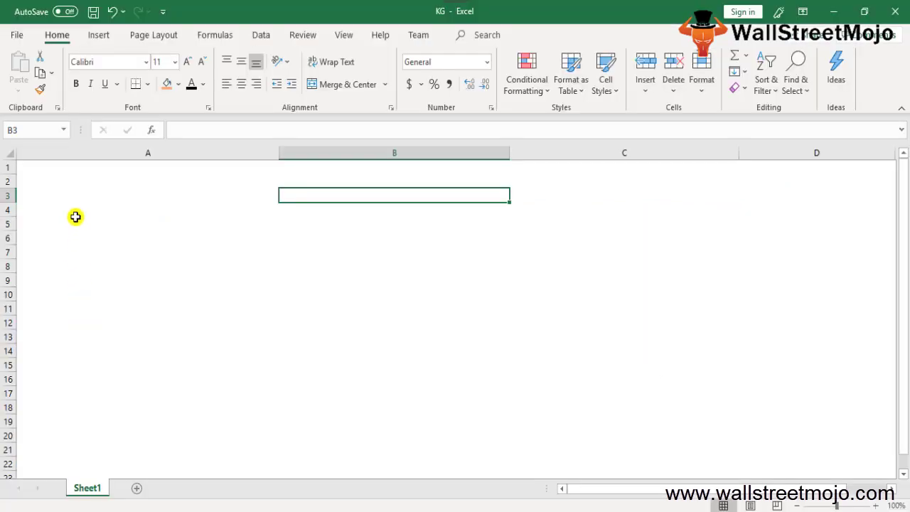
# Enter the heading "Liquidity Ratios" in cell A3 of the blank Excel sheet
pyautogui.click(77, 206)
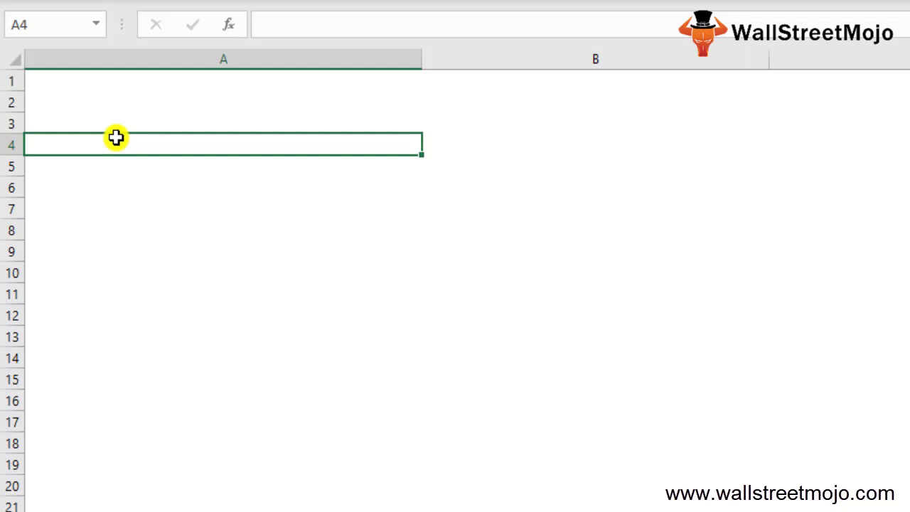
pyautogui.press('Up')
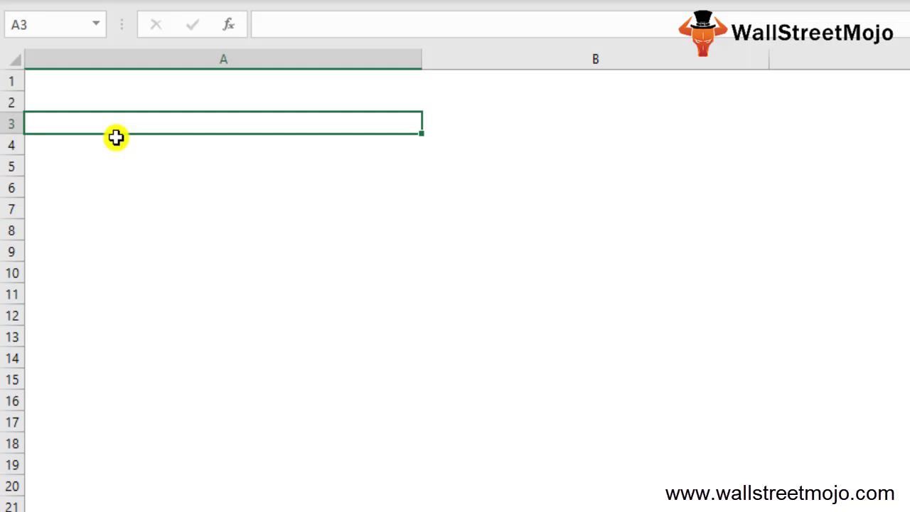
pyautogui.write('Liqu')
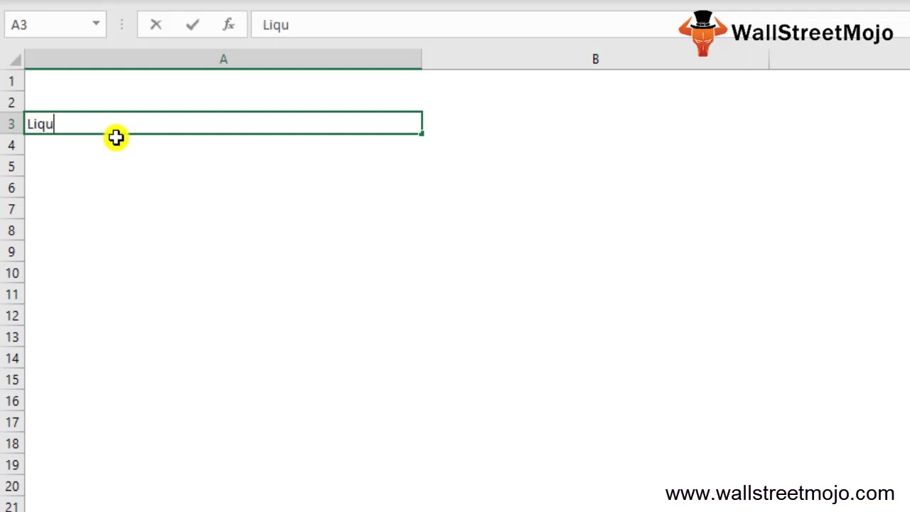
pyautogui.write('idity Ratios')
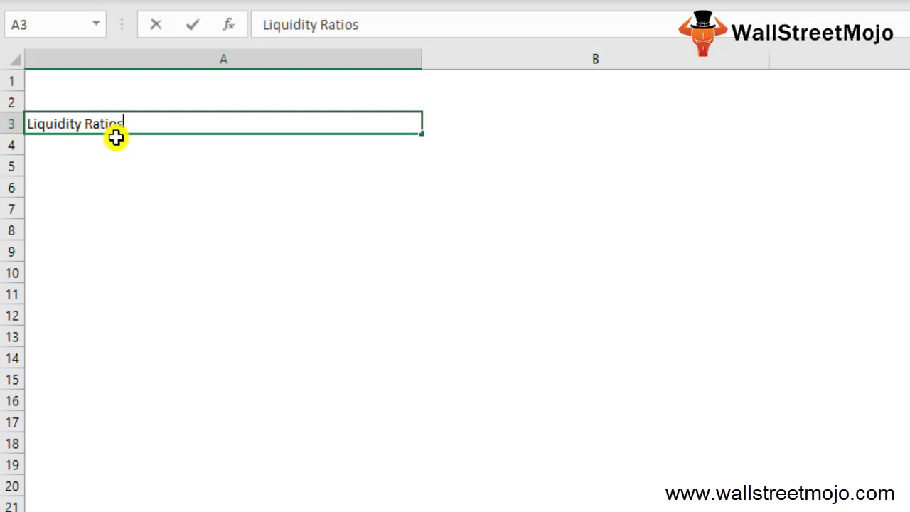
pyautogui.press('Return')
# Number the heading in cell A3 so that it reads "1. Liquidity Ratios"
pyautogui.write('1.')
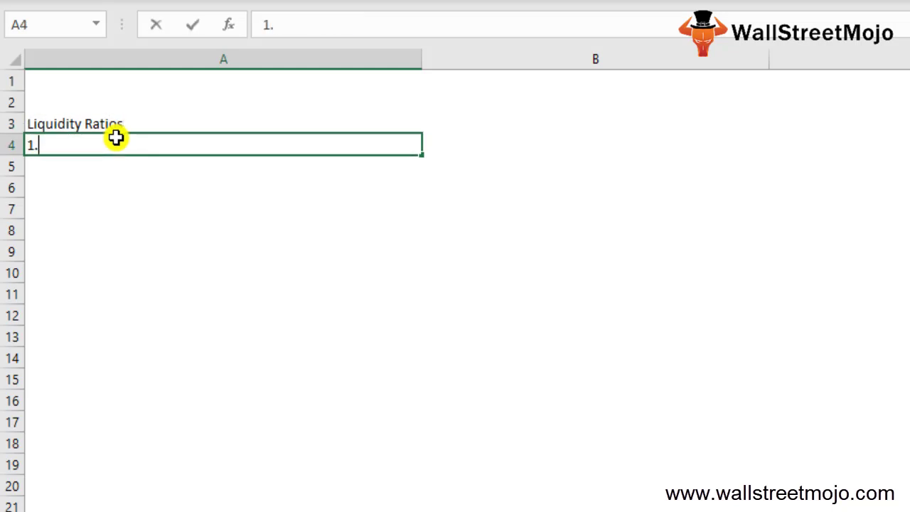
pyautogui.press('Escape')
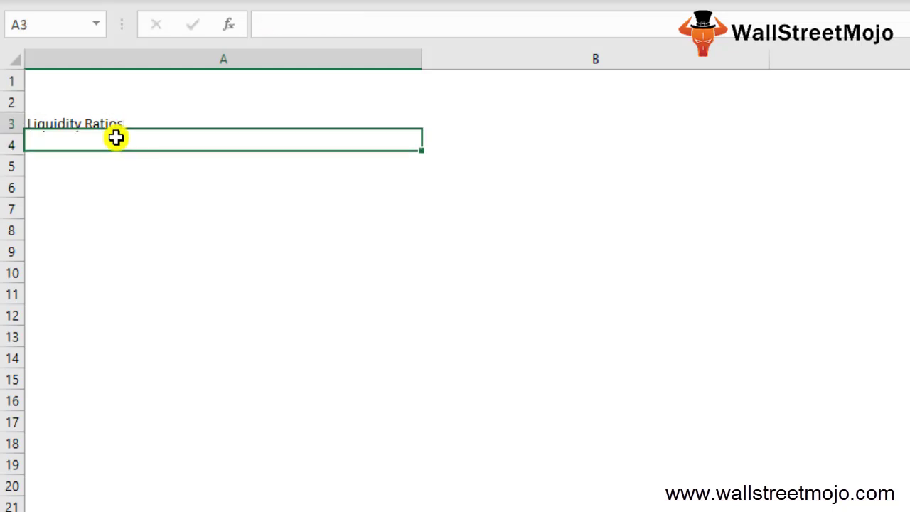
pyautogui.press('Up')
pyautogui.press('F2')
pyautogui.press('Home')
pyautogui.write('1.')
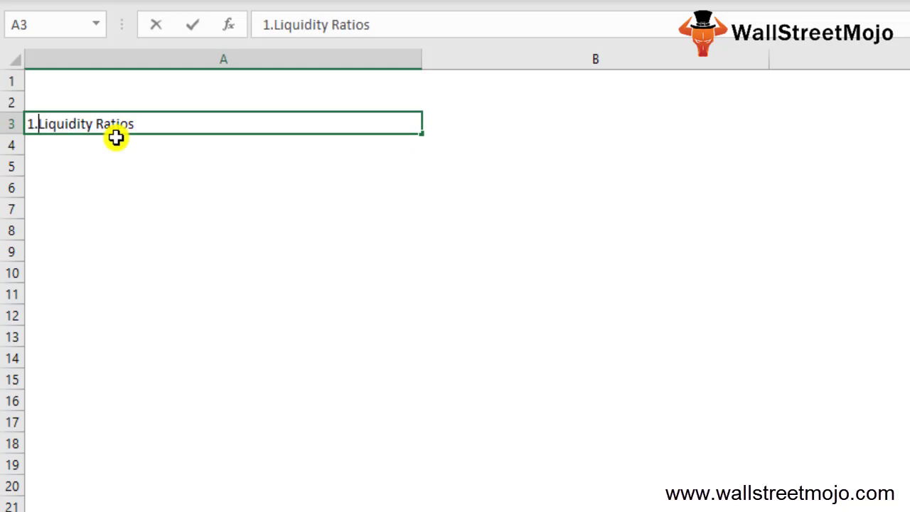
pyautogui.press('Return')
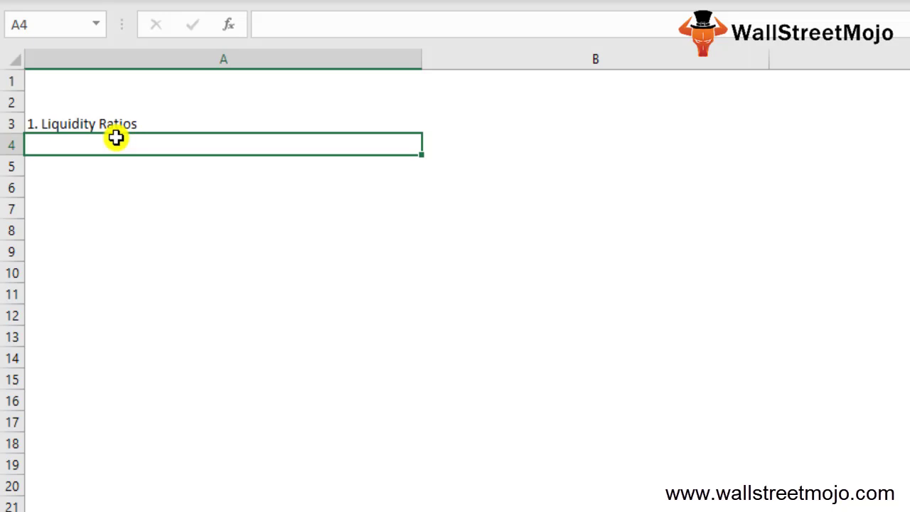
# Enter the first sub-item "(i) Current" in cell A4 under the heading
pyautogui.press('Up')
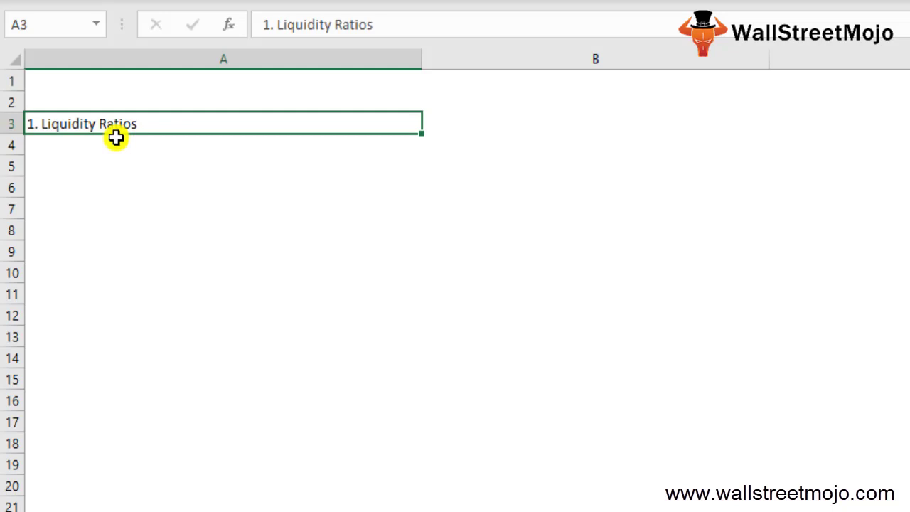
pyautogui.press('Down')
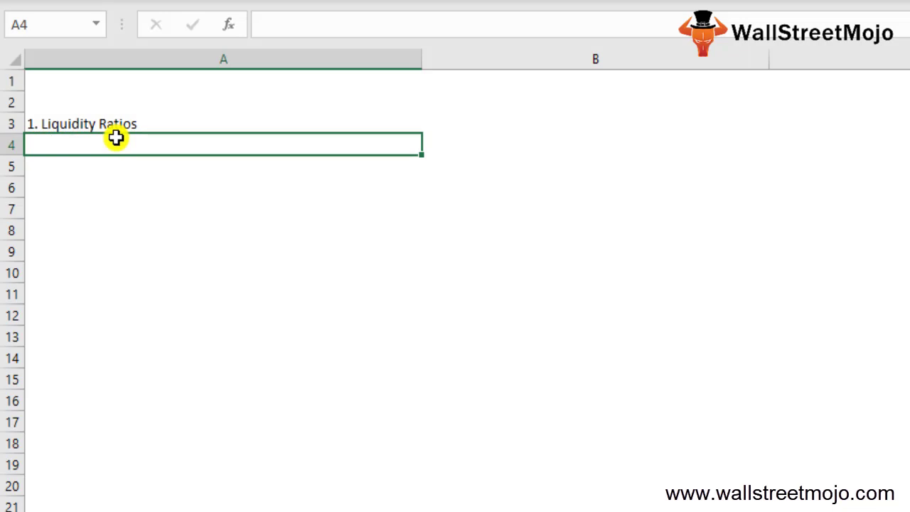
pyautogui.press('Down')
pyautogui.press('Up')
pyautogui.write('(i) Current')
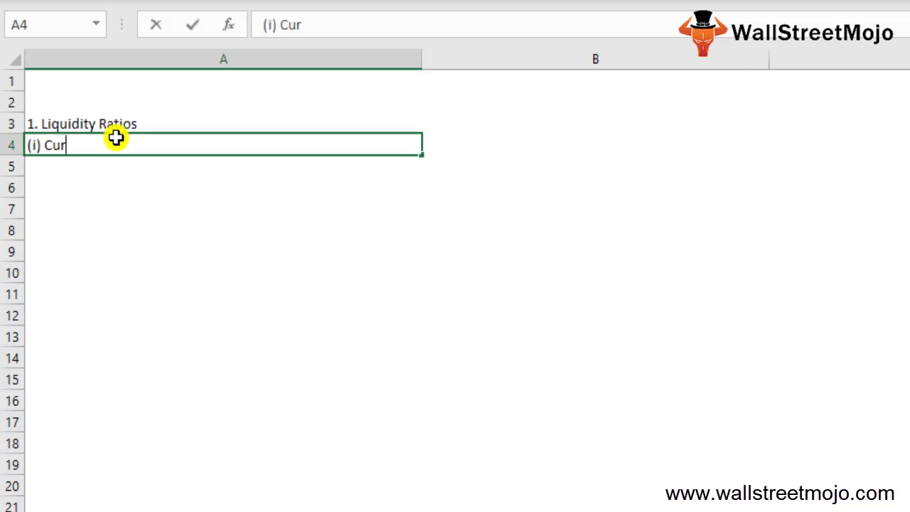
pyautogui.press('Return')
# Enter the current ratio formula as the text "CA/CL" in cell A5
pyautogui.click(116, 138)
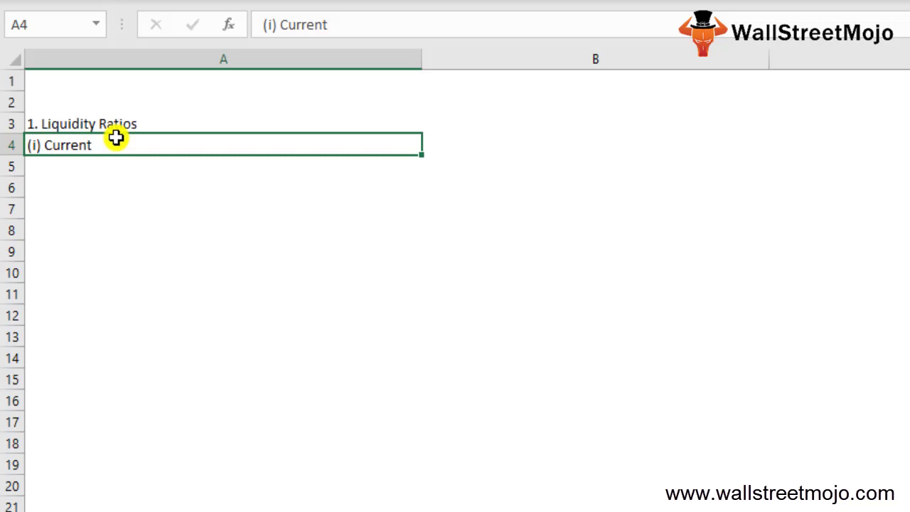
pyautogui.press('Return')
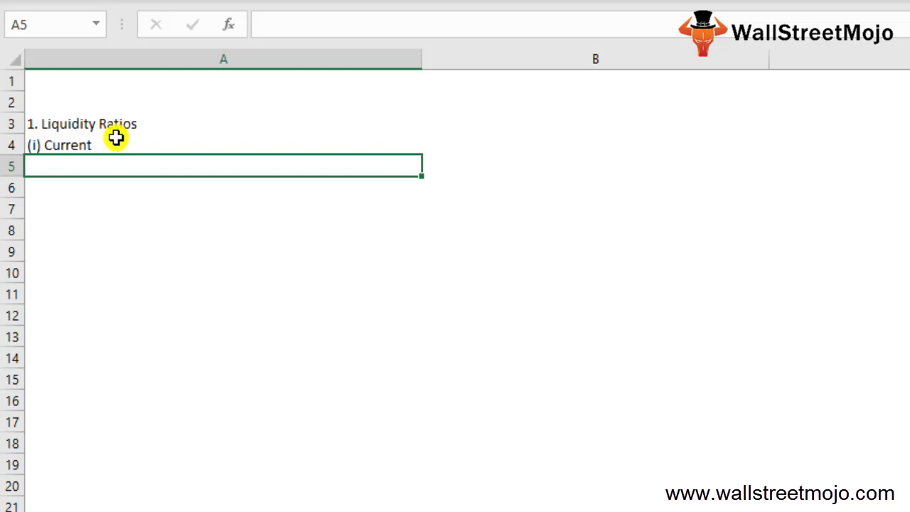
pyautogui.write('CA/CL')
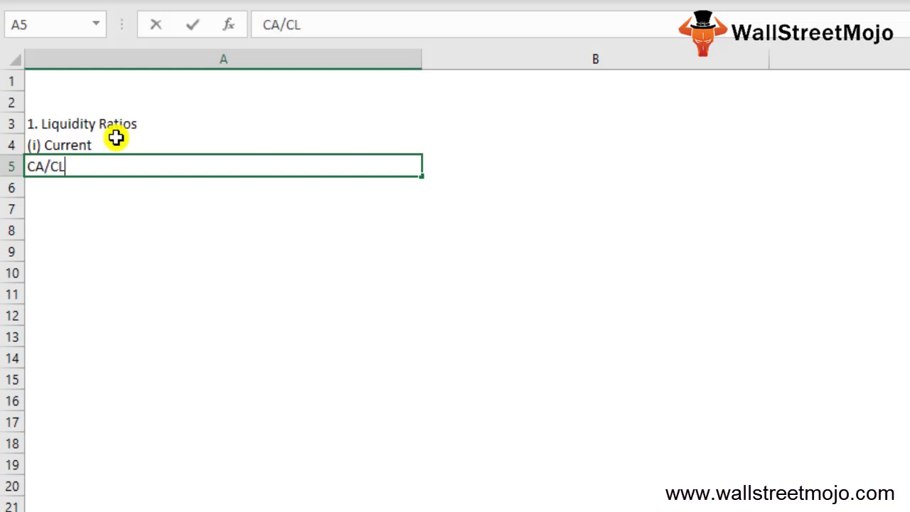
pyautogui.press('Return')
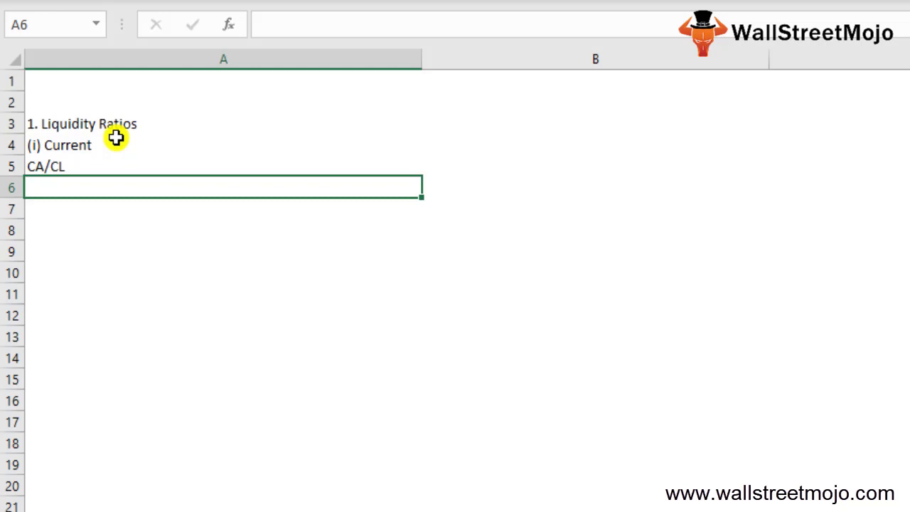
# Enter 1 in cell A6 and 2 in cell A7 below the current ratio formula
pyautogui.write('1')
pyautogui.press('Return')
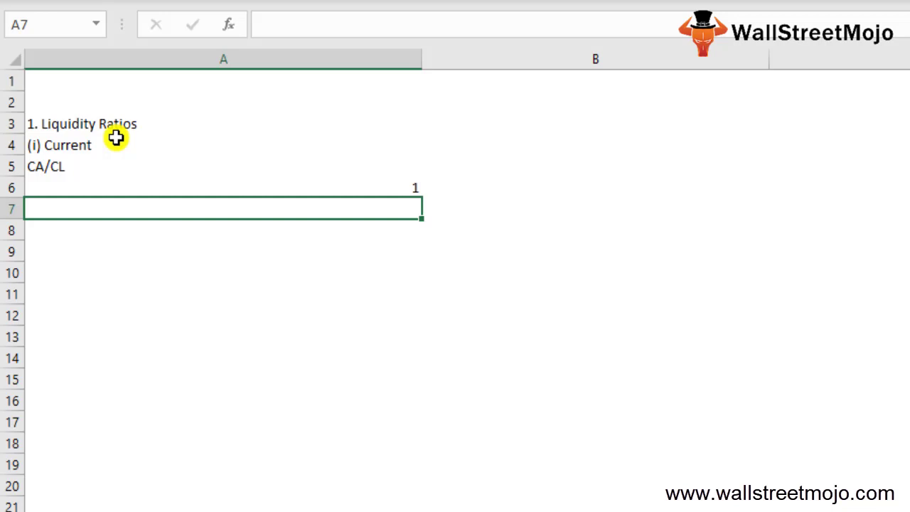
pyautogui.write('2')
pyautogui.press('Return')
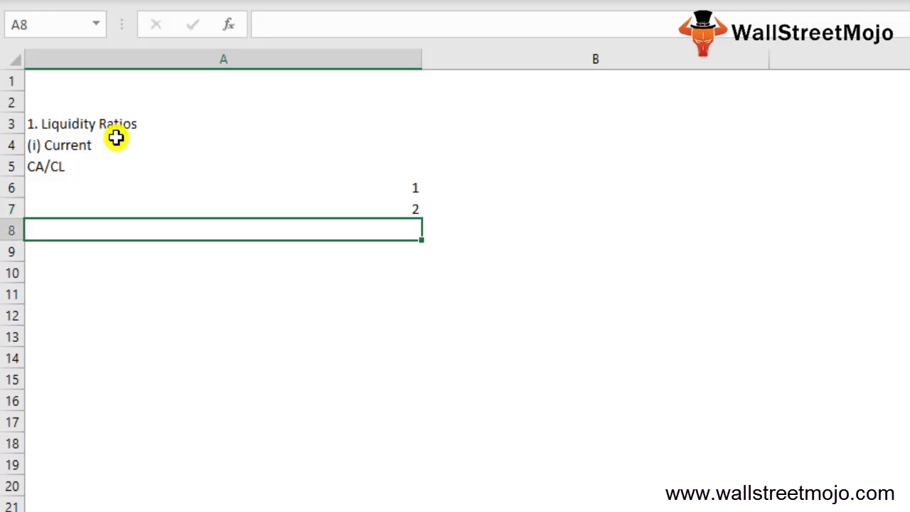
# Leave row 8 blank and enter the second sub-item "(ii) Acid test" in cell A9
pyautogui.press('Return')
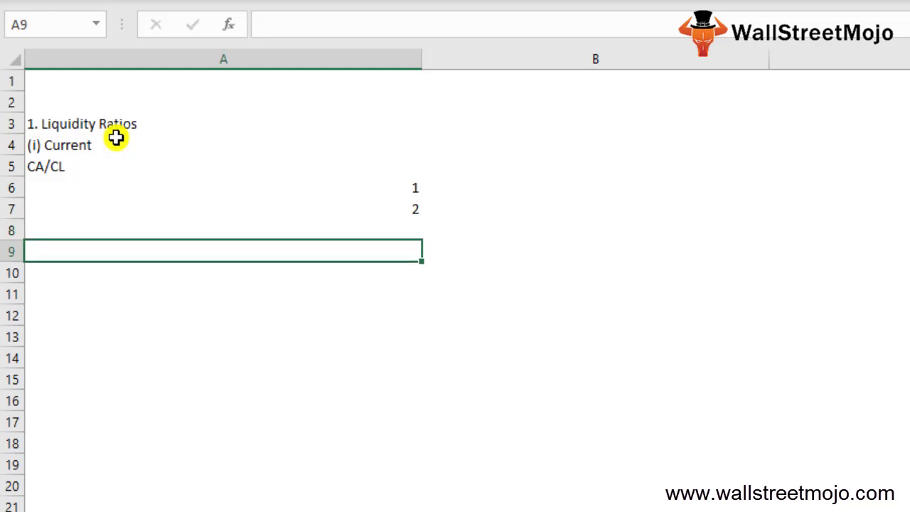
pyautogui.write('2')
pyautogui.press('BackSpace')
pyautogui.write('(ii) Acid test')
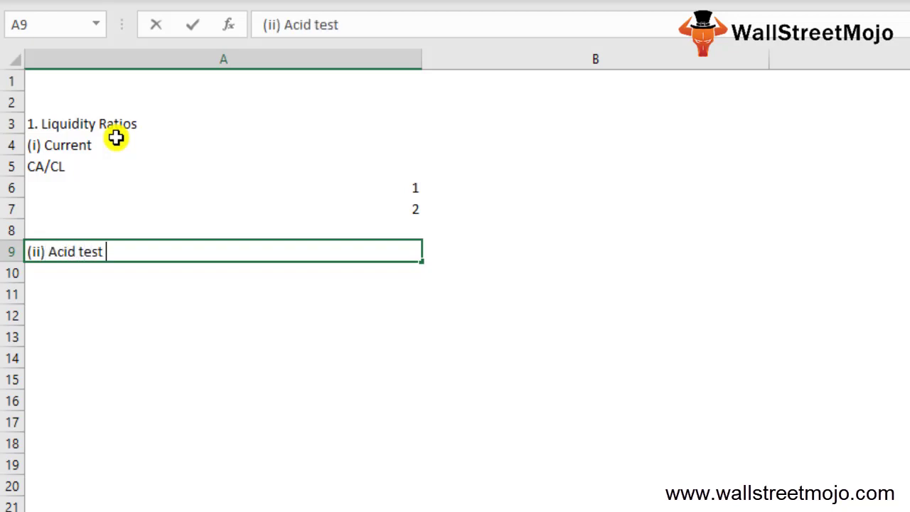
pyautogui.press('Return')
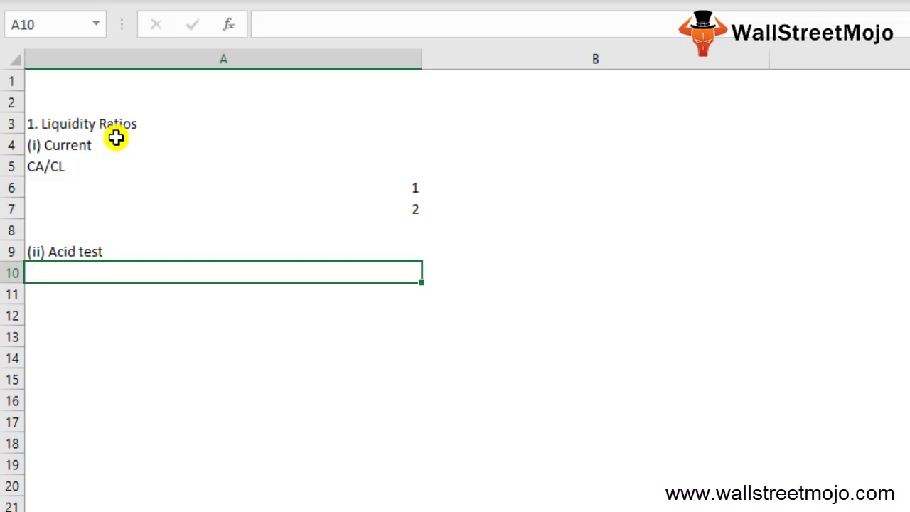
# Enter the acid test formula as the text "QA / CL" in cell A10
pyautogui.press('Down')
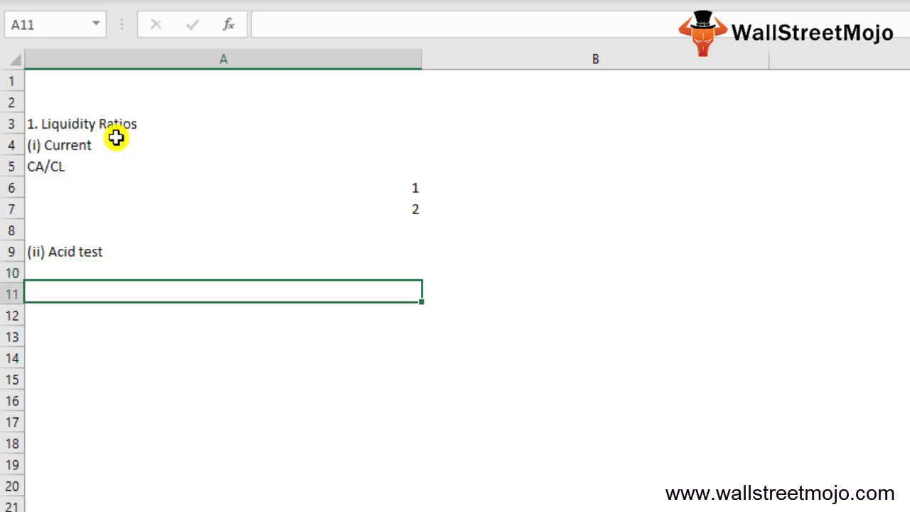
pyautogui.press('Up')
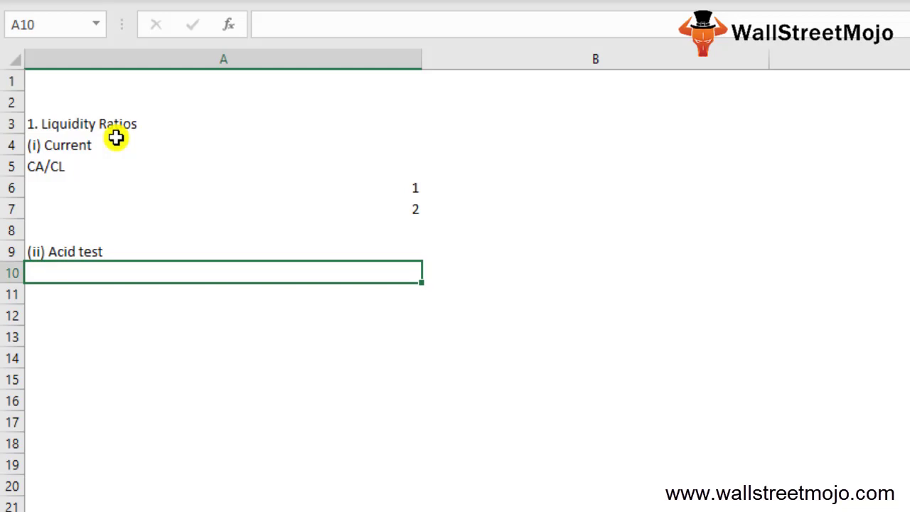
pyautogui.write('Q')
pyautogui.press('BackSpace')
pyautogui.write('A')
pyautogui.press('BackSpace')
pyautogui.write('QA')
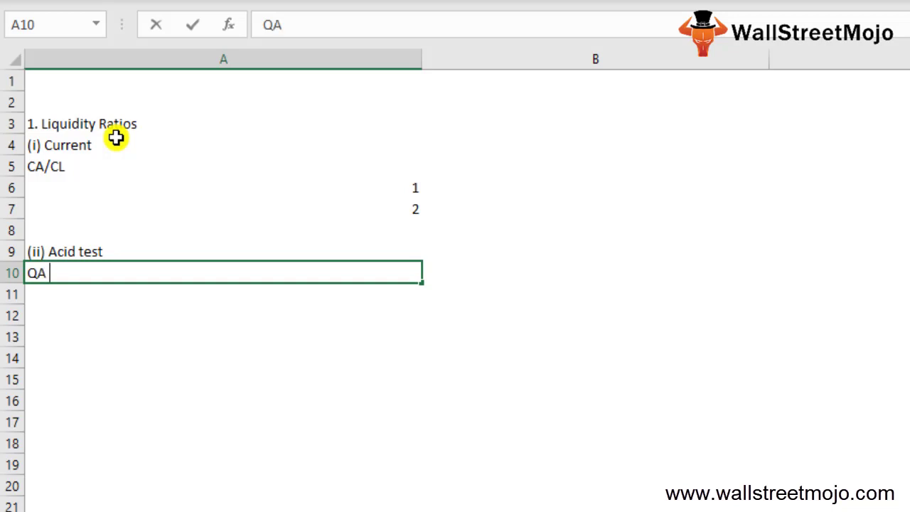
pyautogui.write(' / CL')
pyautogui.press('Return')
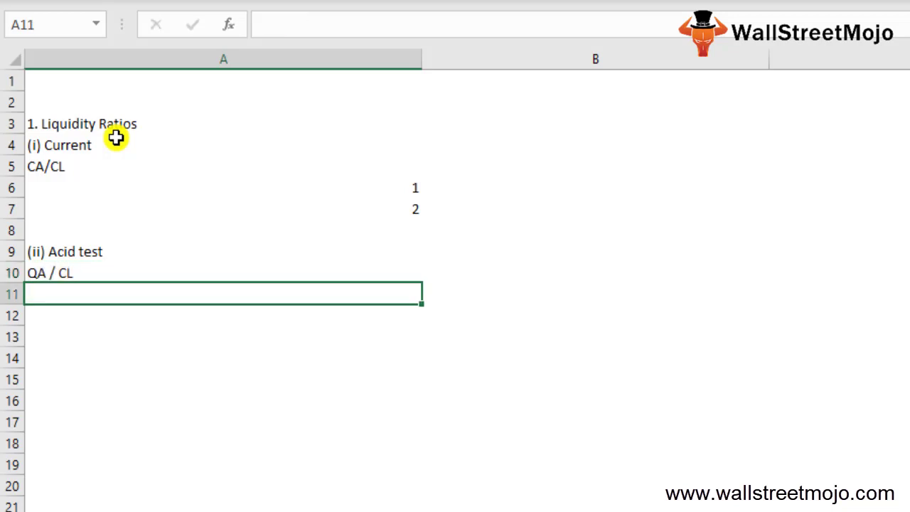
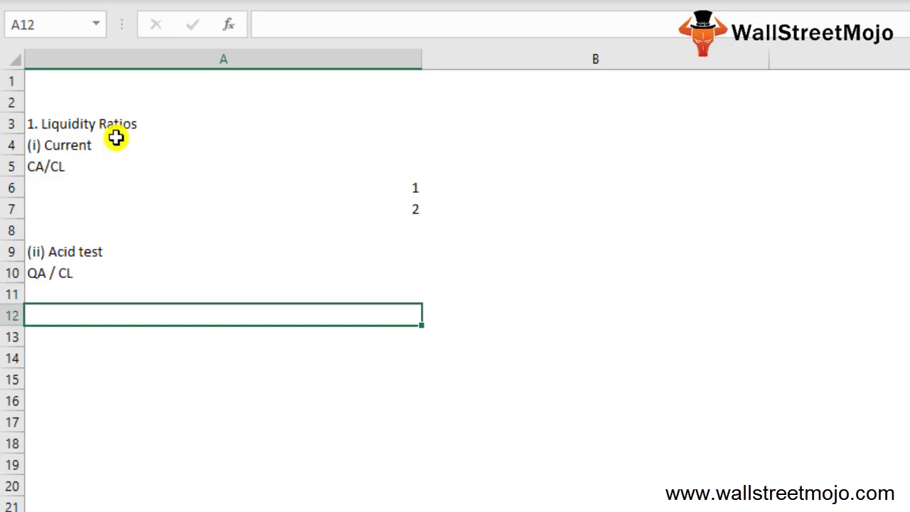
# Enter the third sub-item "(iii) Absloute Liquidity Ratio" in cell A12
pyautogui.write('(iii) Ab')
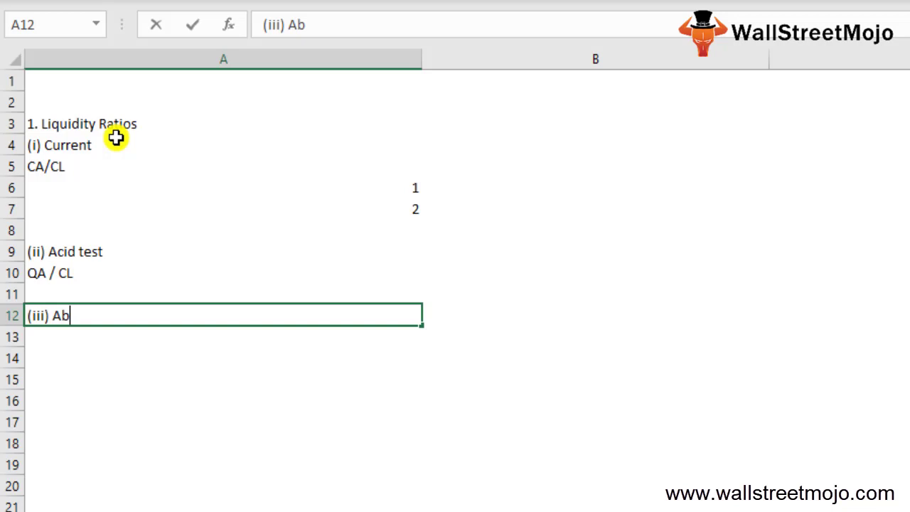
pyautogui.write('sloute Liquidity ')
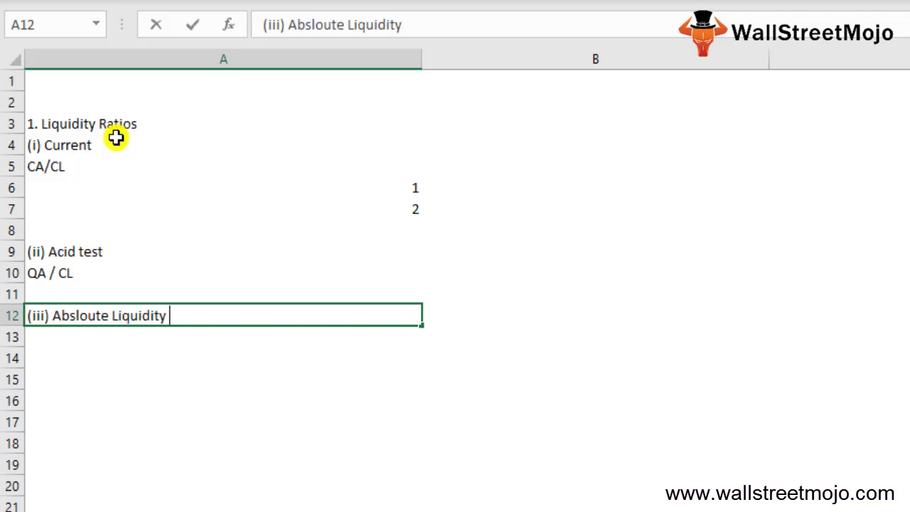
pyautogui.write('Ration')
pyautogui.press('Return')
pyautogui.press('Up')
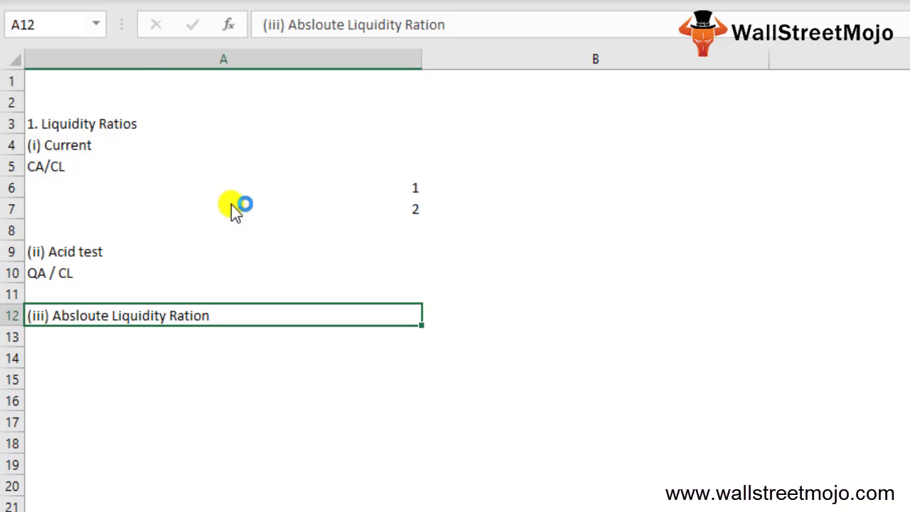
pyautogui.doubleClick(238, 313)
pyautogui.press('BackSpace')
pyautogui.press('Return')
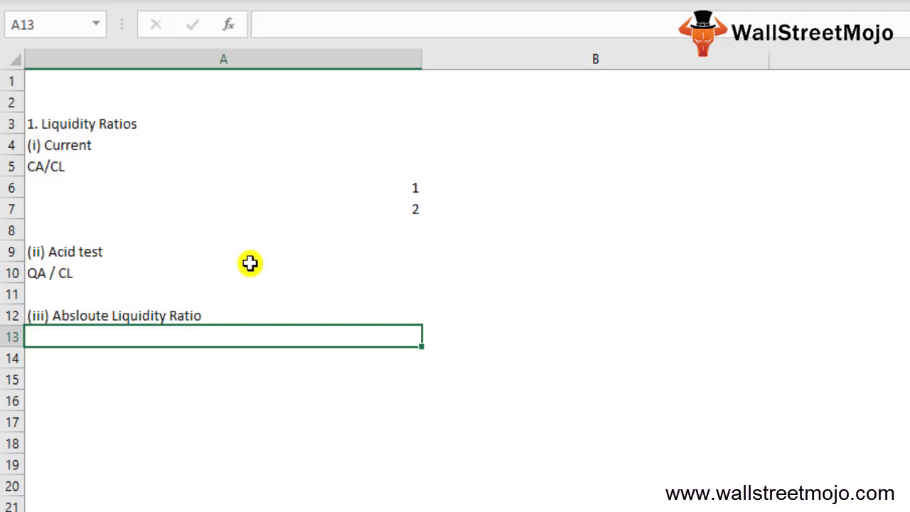
# Enter the value 1:2 in cell A13 under the absolute liquidity ratio item
pyautogui.press('Down')
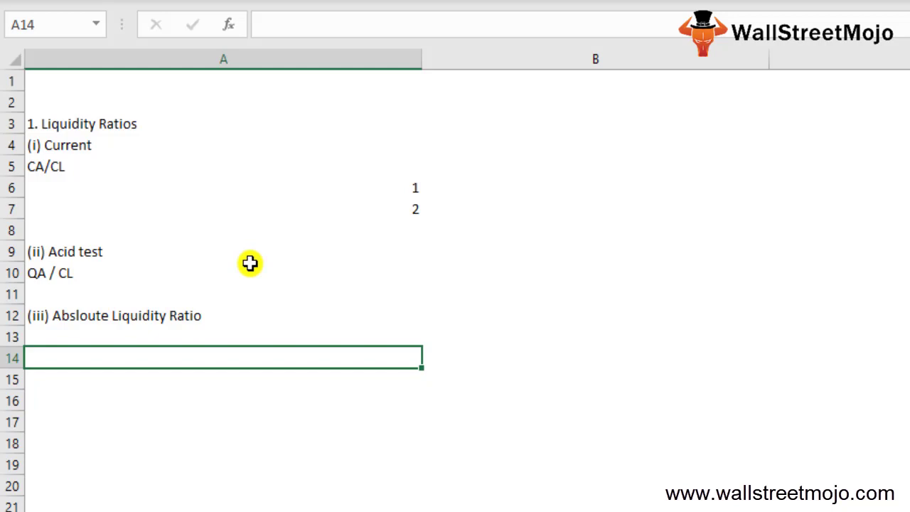
pyautogui.press('Up')
pyautogui.write('1:2')
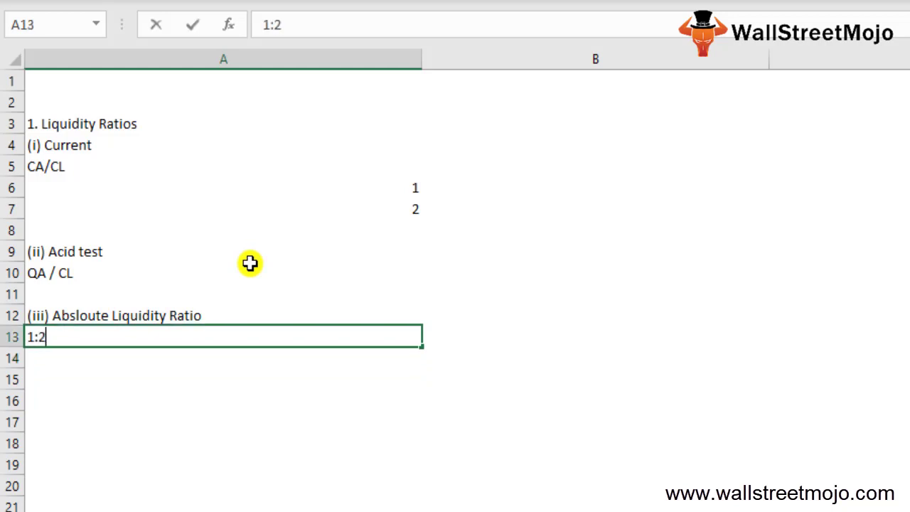
pyautogui.press('Return')
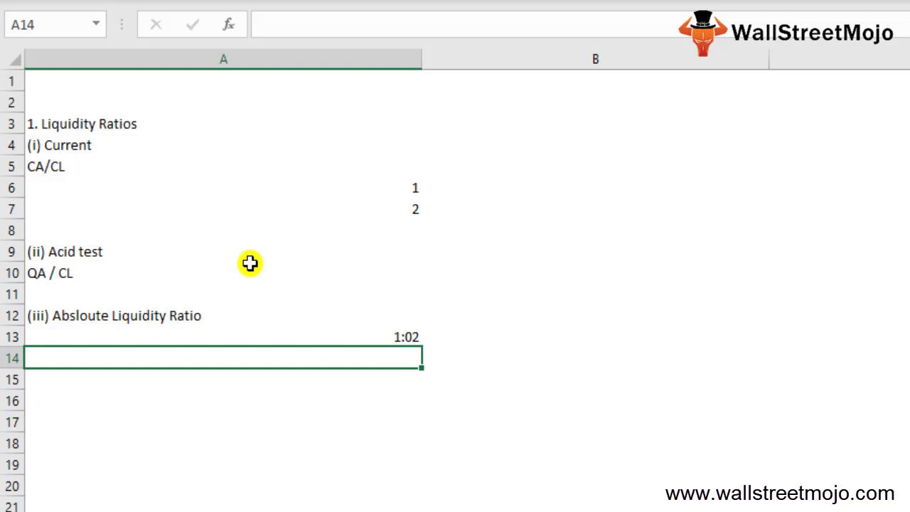
# Enter the absolute liquidity components as the text "Cash + marketable sec + Net Rece and debtors" in cell A14
pyautogui.write('Cash ')
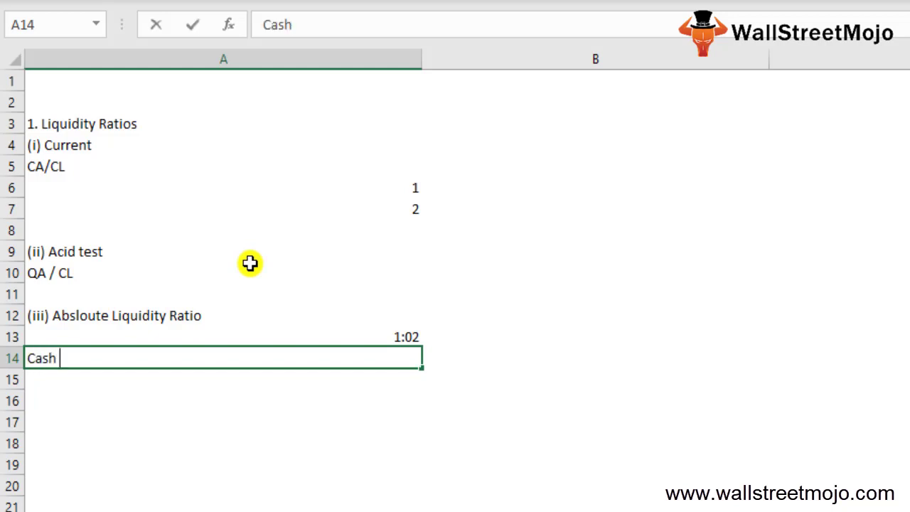
pyautogui.write('+ ma')
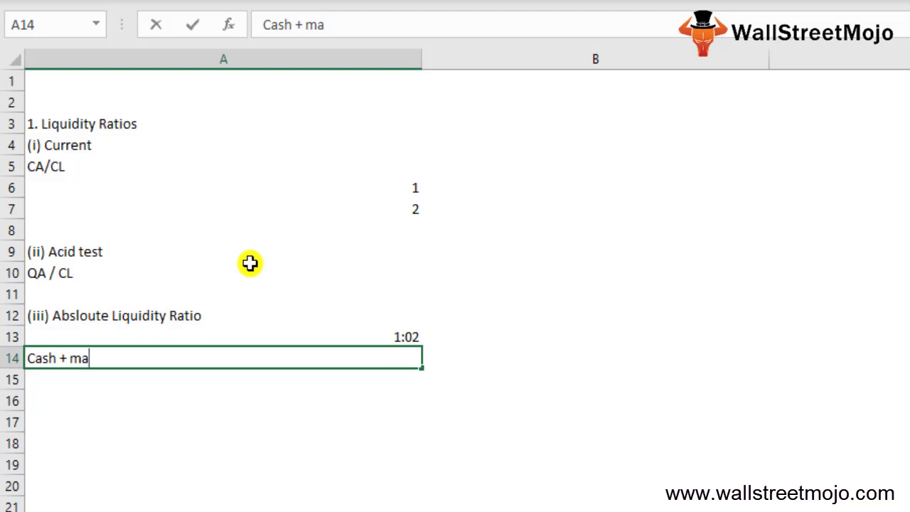
pyautogui.write('rketable')
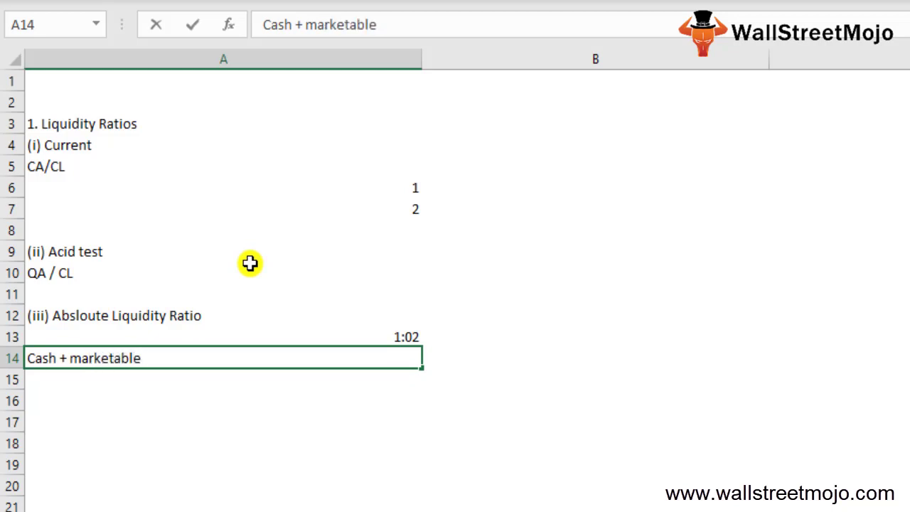
pyautogui.write(' sec + Ne')
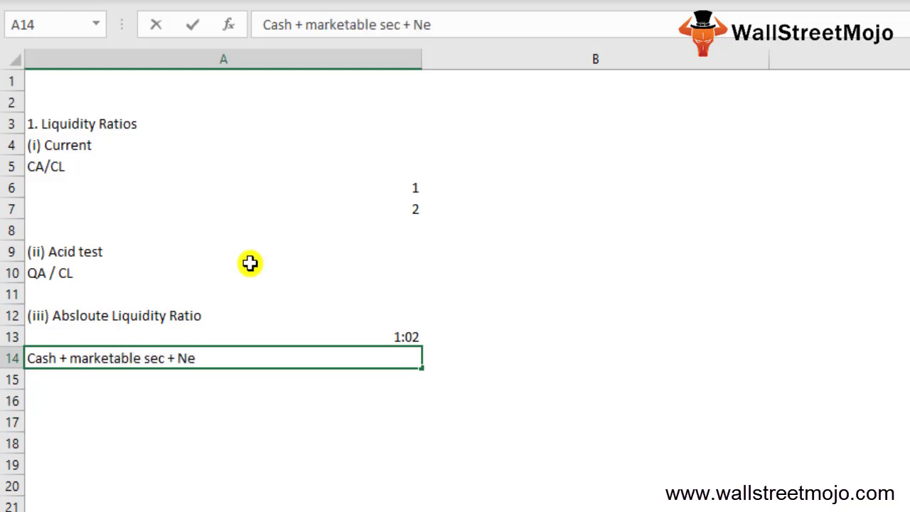
pyautogui.write('t Rece ')
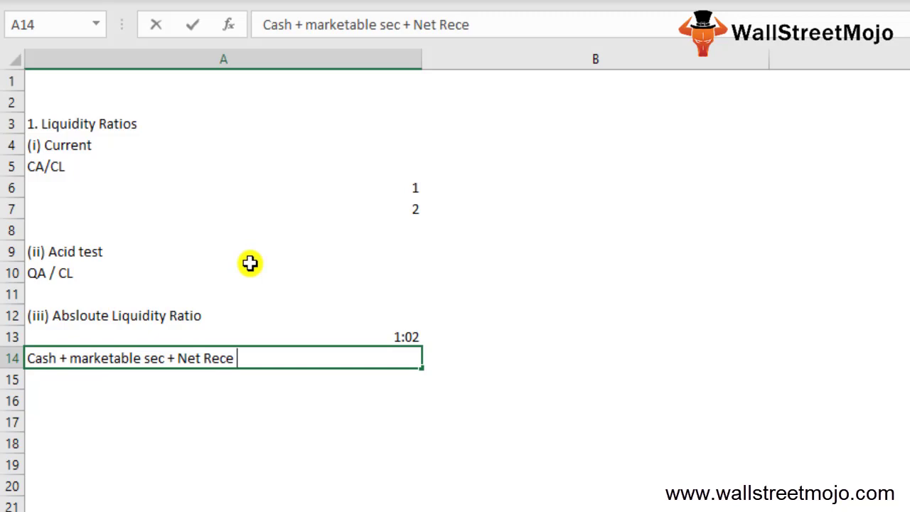
pyautogui.write('and debtors')
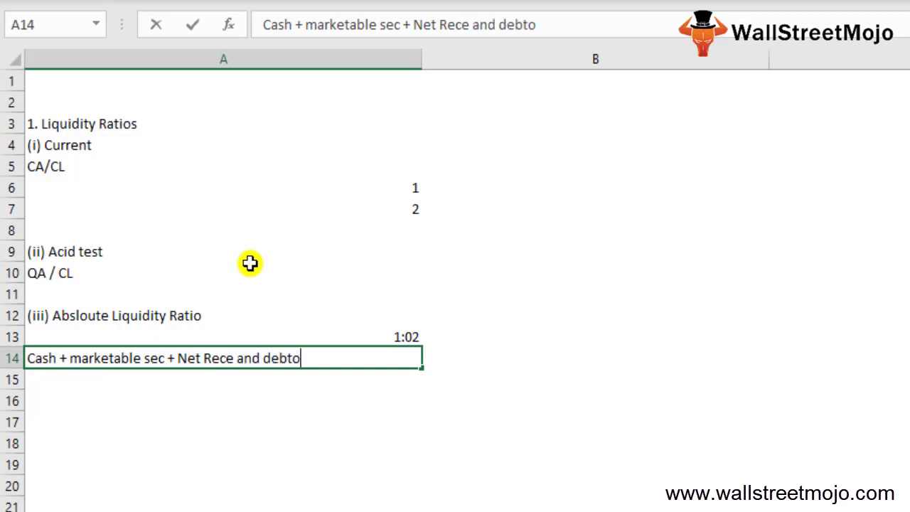
pyautogui.press('Return')
# Leave row 15 blank and enter the fourth sub-item "(iv) Cash Ratios" in cell A16
pyautogui.press('Down')
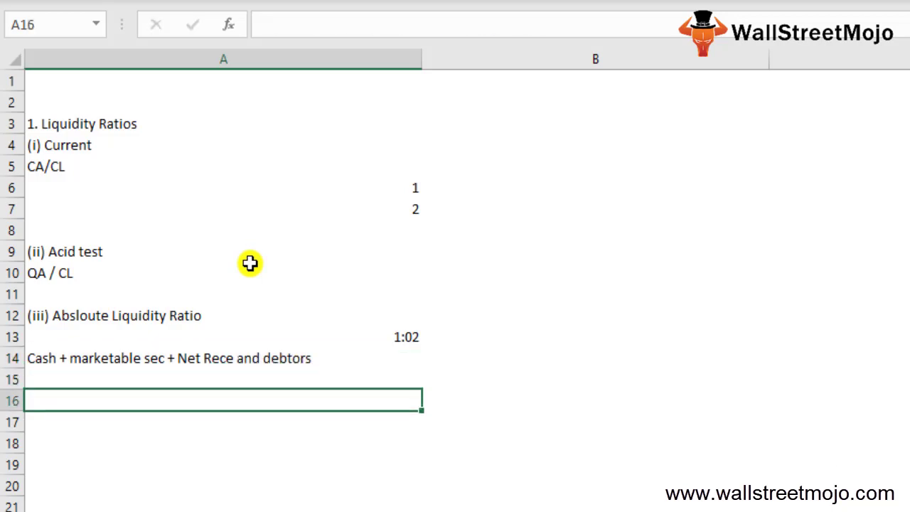
pyautogui.write('(iv)')
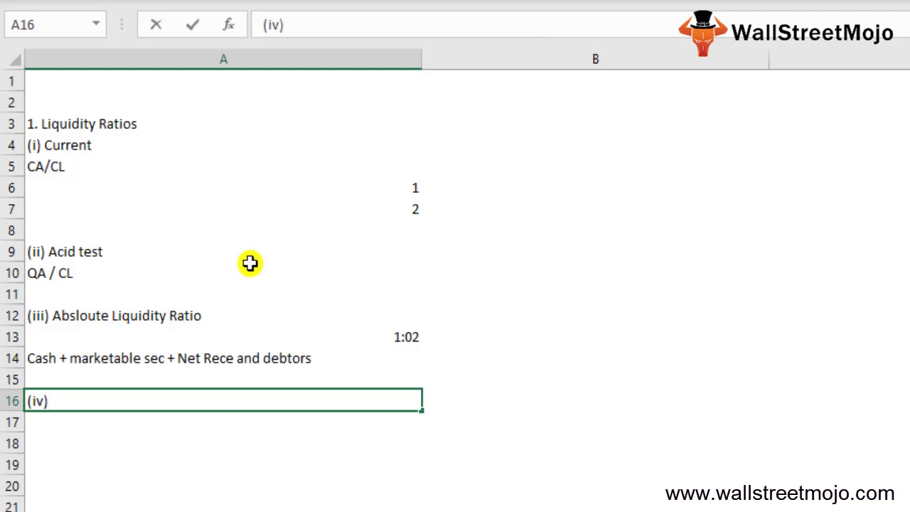
pyautogui.write(' Cash Rastio')
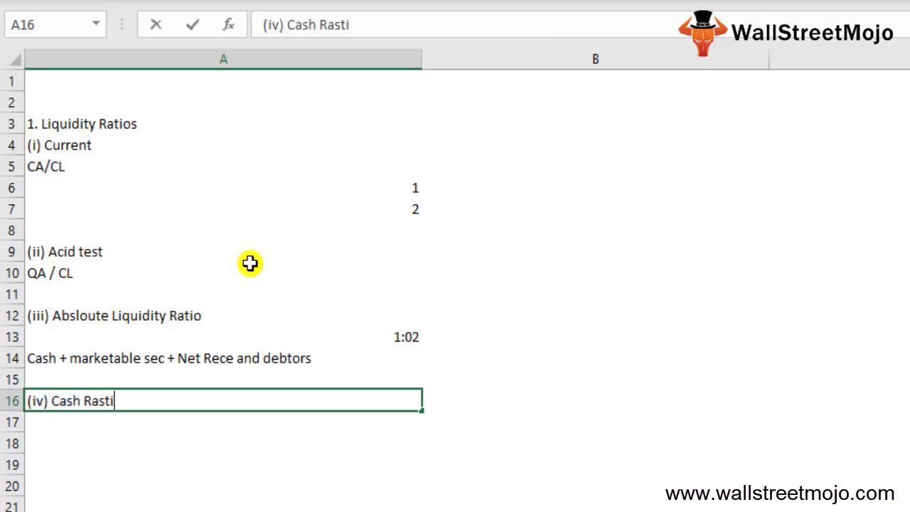
pyautogui.press('BackSpace')
pyautogui.press('BackSpace')
pyautogui.press('BackSpace')
pyautogui.press('BackSpace')
pyautogui.write('tios')
pyautogui.press('Return')
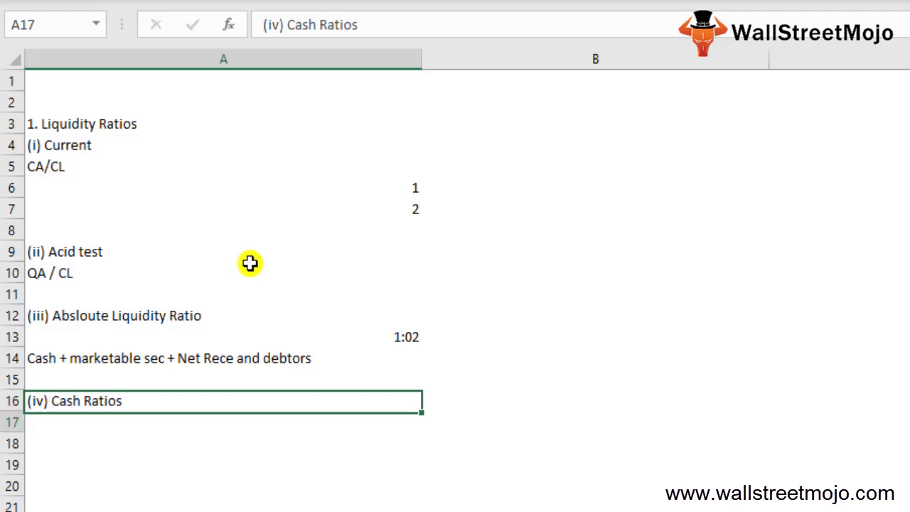
# Enter the cash ratio formula as the text "Cash + MS / CL" in cell A17
pyautogui.press('Return')
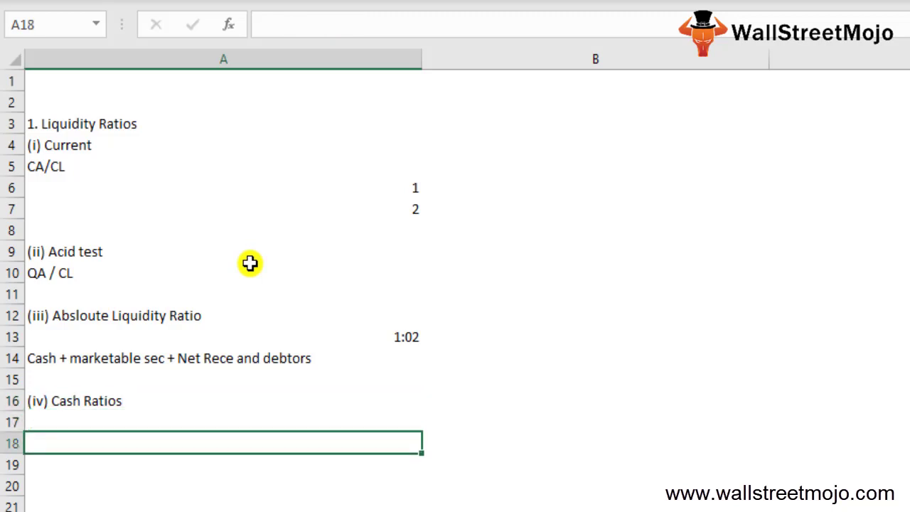
pyautogui.press('Up')
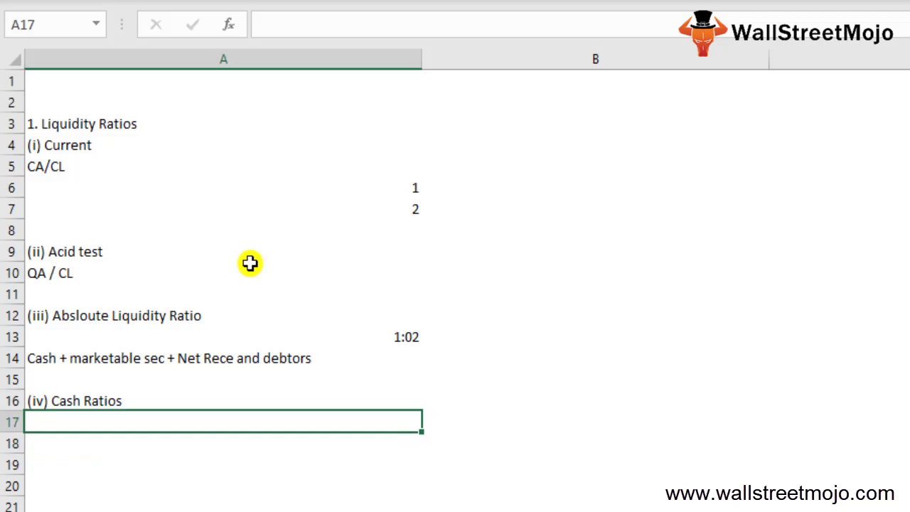
pyautogui.write('Cash +')
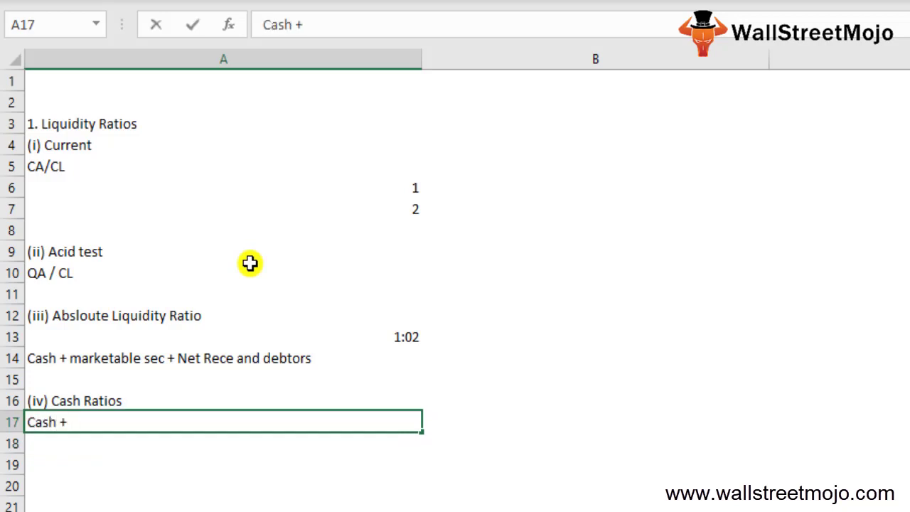
pyautogui.write(' MS /')
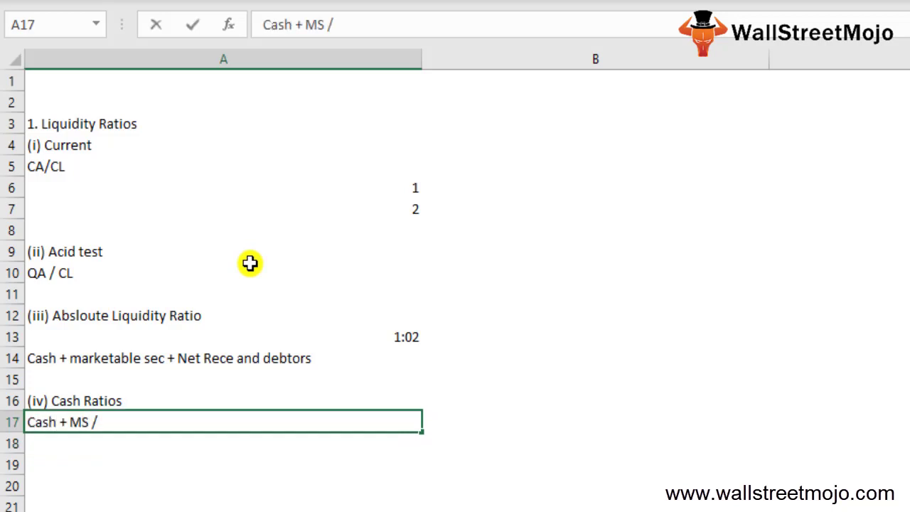
pyautogui.write(' CL')
pyautogui.press('Return')
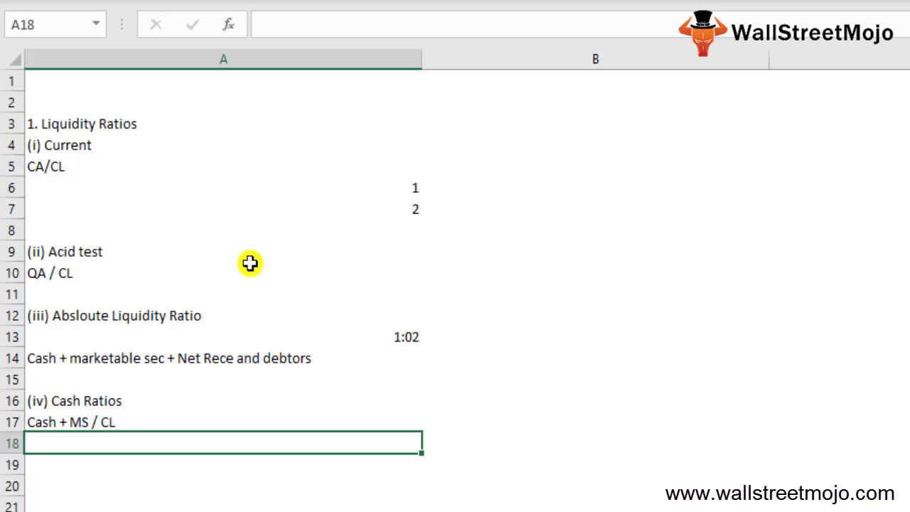
# Enter the second main heading "2. Turnover Financial Ratios" in cell B3, beside the liquidity ratios heading
pyautogui.press('Up')
pyautogui.press('Up')
pyautogui.press('Up')
pyautogui.press('Up')
pyautogui.press('Up')
pyautogui.press('Up')
pyautogui.press('Up')
pyautogui.press('Up')
pyautogui.press('Up')
pyautogui.press('Up')
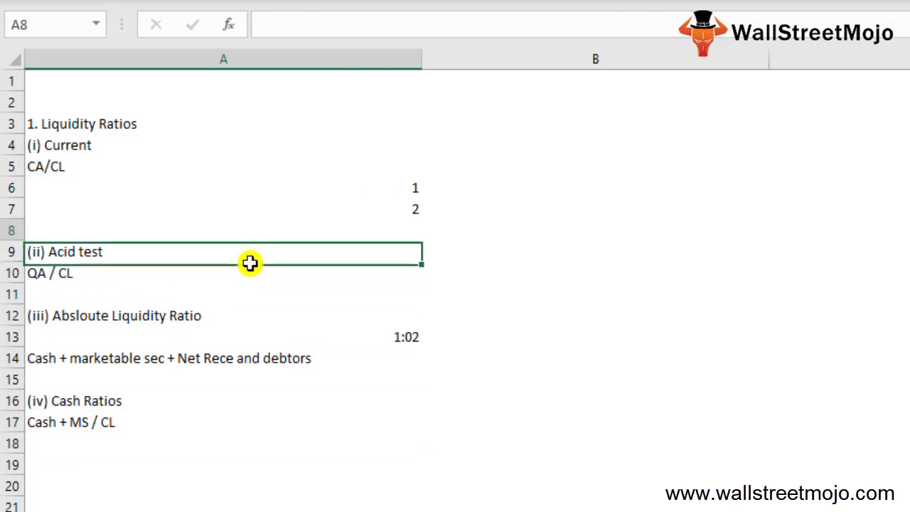
pyautogui.press('Up')
pyautogui.press('Up')
pyautogui.press('Up')
pyautogui.press('Up')
pyautogui.press('Up')
pyautogui.press('Right')
pyautogui.write('2.')
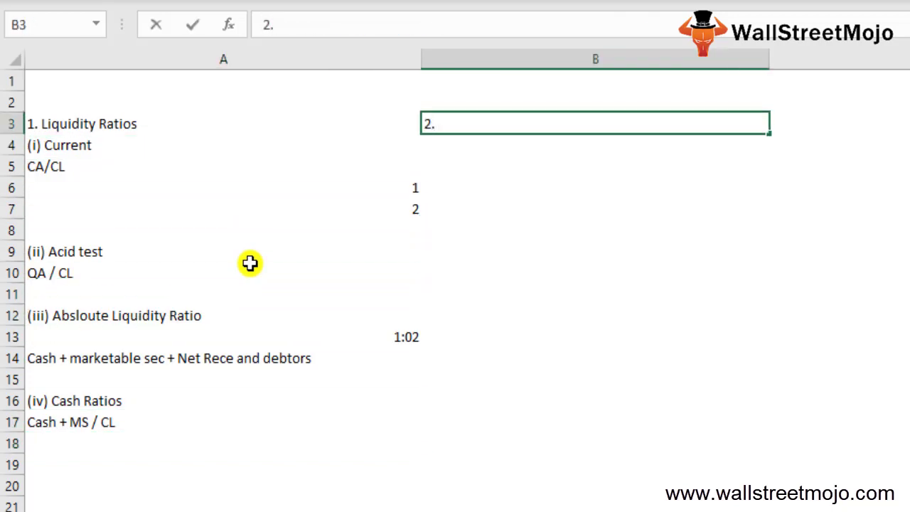
pyautogui.write(' Turi')
pyautogui.press('BackSpace')
pyautogui.write('nover')
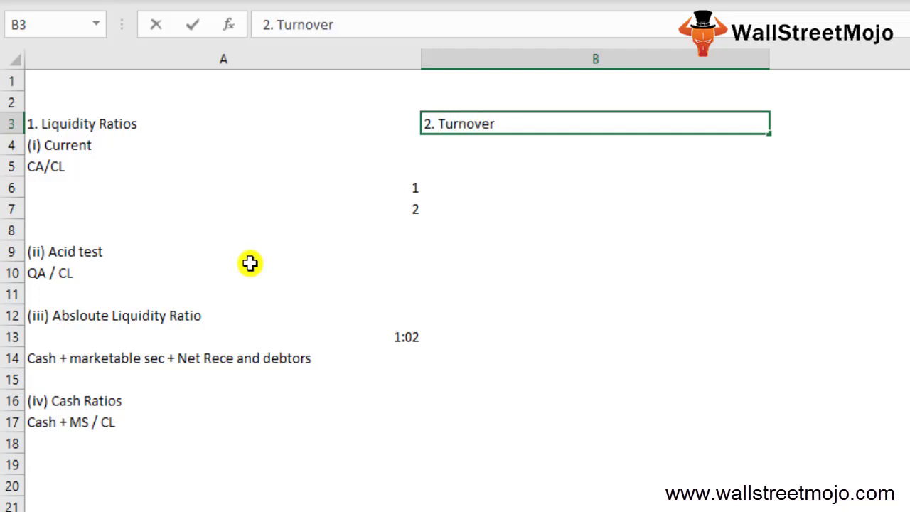
pyautogui.write(' Financial')
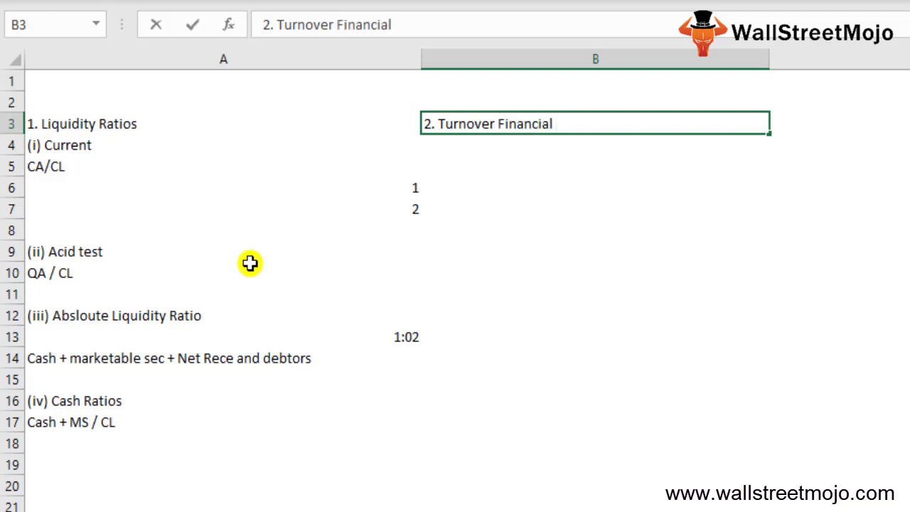
pyautogui.write(' Ration')
pyautogui.press('BackSpace')
pyautogui.write('s')
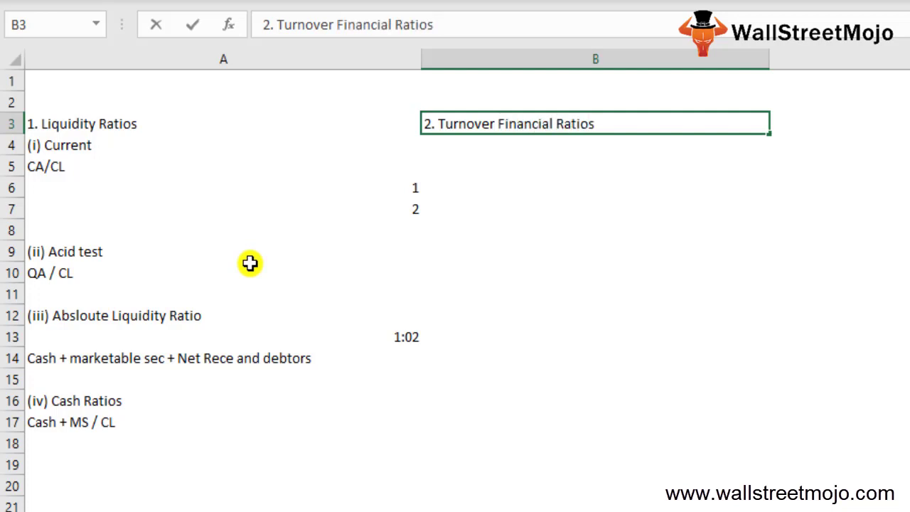
pyautogui.press('Return')
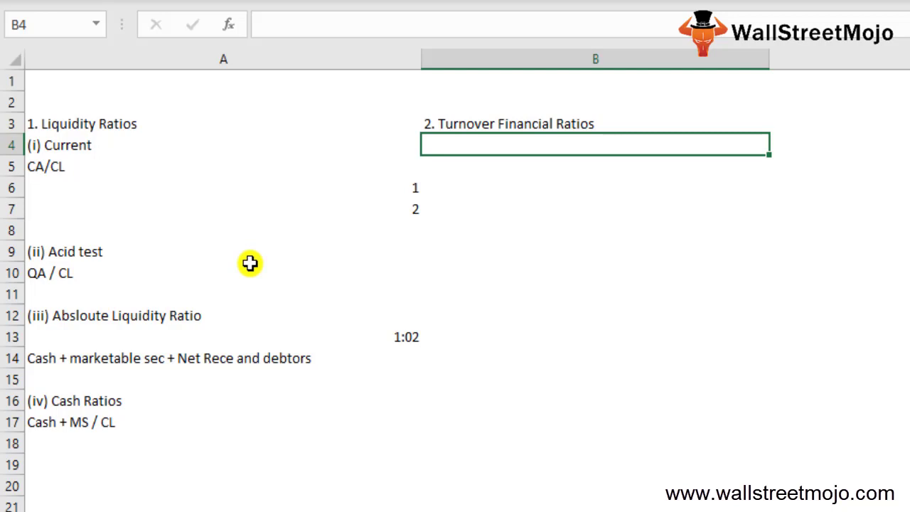
# Leave B4 blank and enter the subheading "Activity ratios" in cell B5
pyautogui.press('Down')
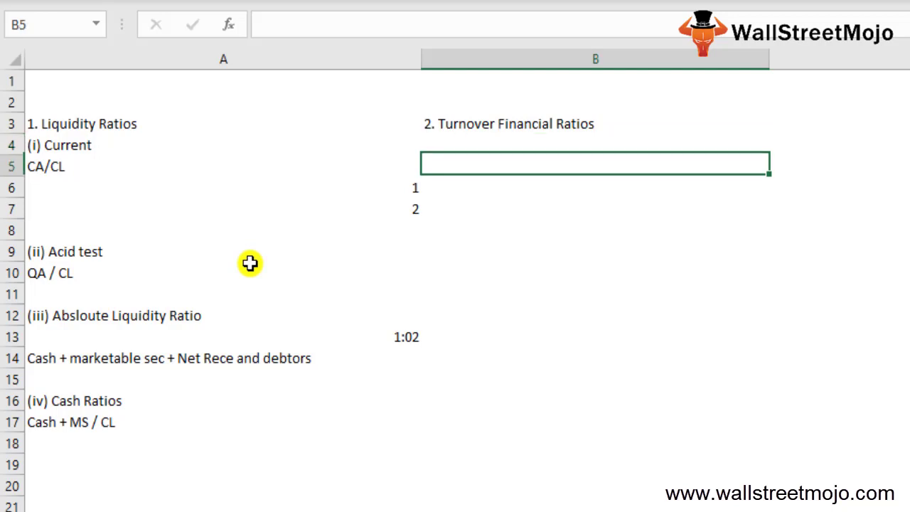
pyautogui.write('Activity r')
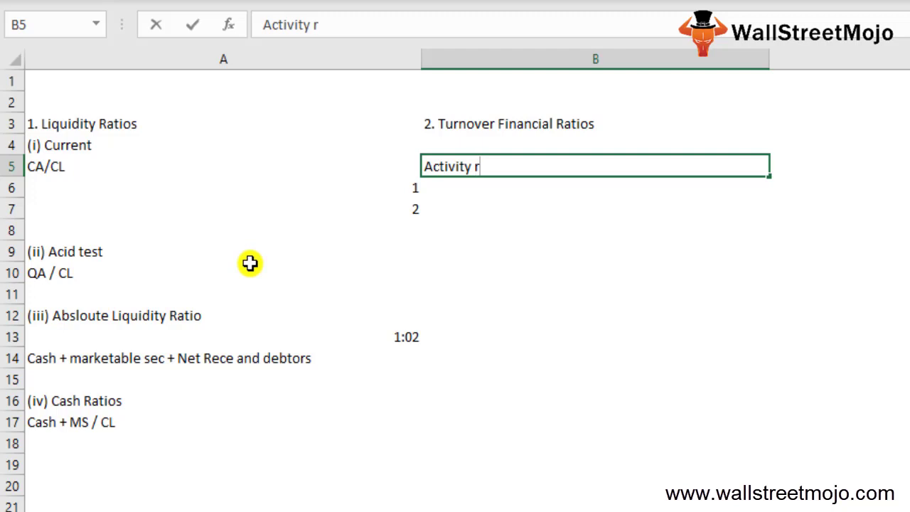
pyautogui.write('atios')
pyautogui.press('Return')
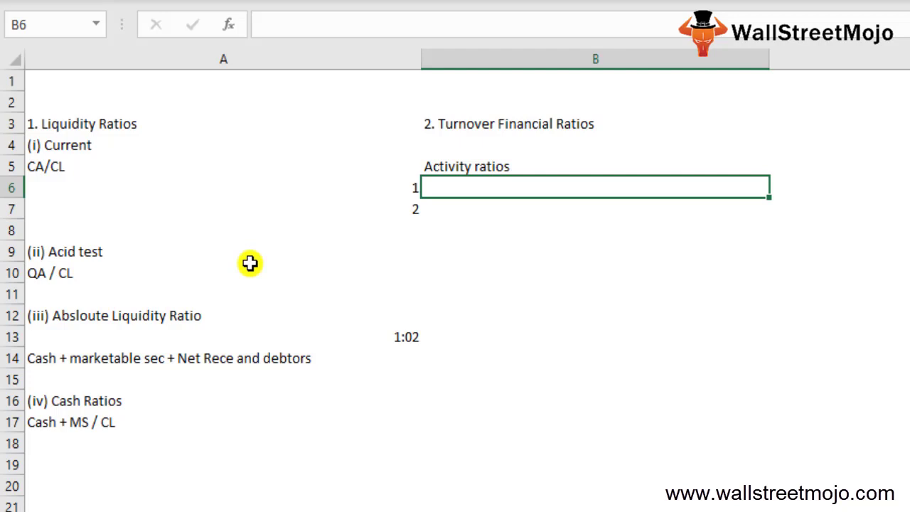
# Leave B6 blank and enter the first activity ratio item "1. Inventory Turnover Ratios" in cell B7
pyautogui.press('Return')
pyautogui.write('1')
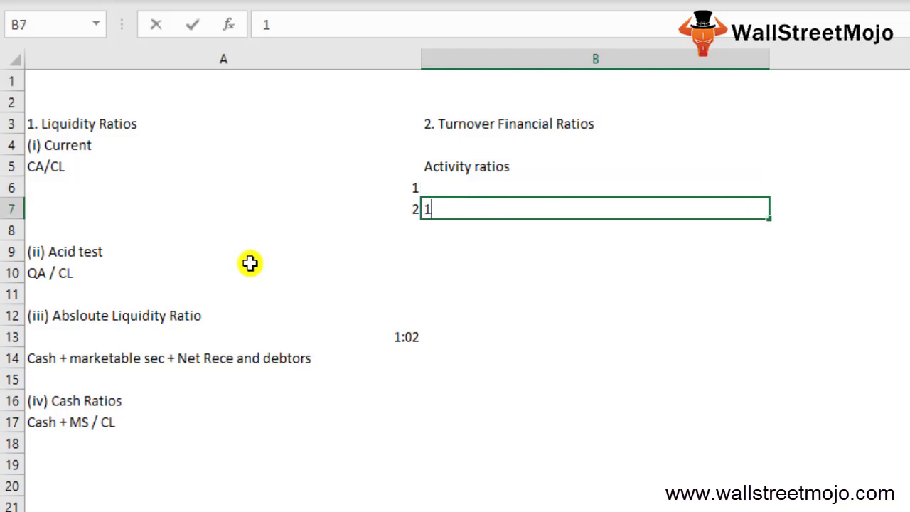
pyautogui.write('. Invento')
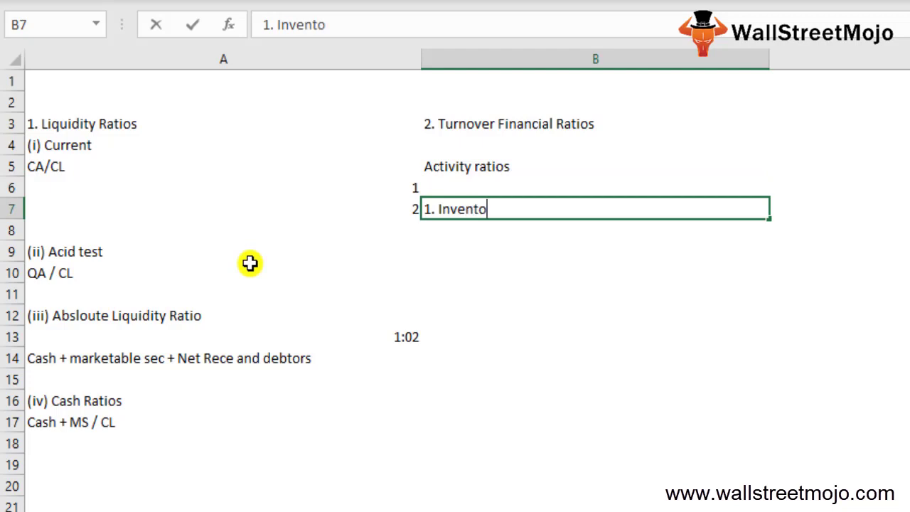
pyautogui.write('ry Tu')
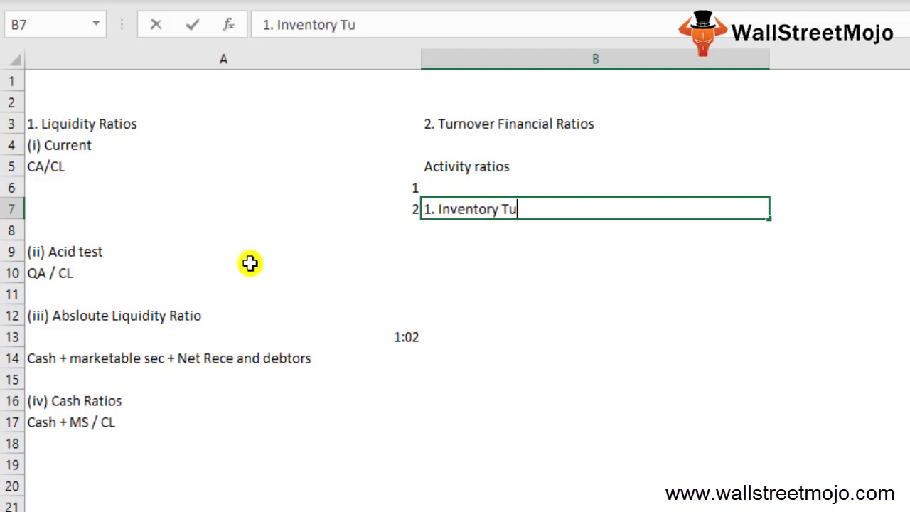
pyautogui.write('rnover Ratos')
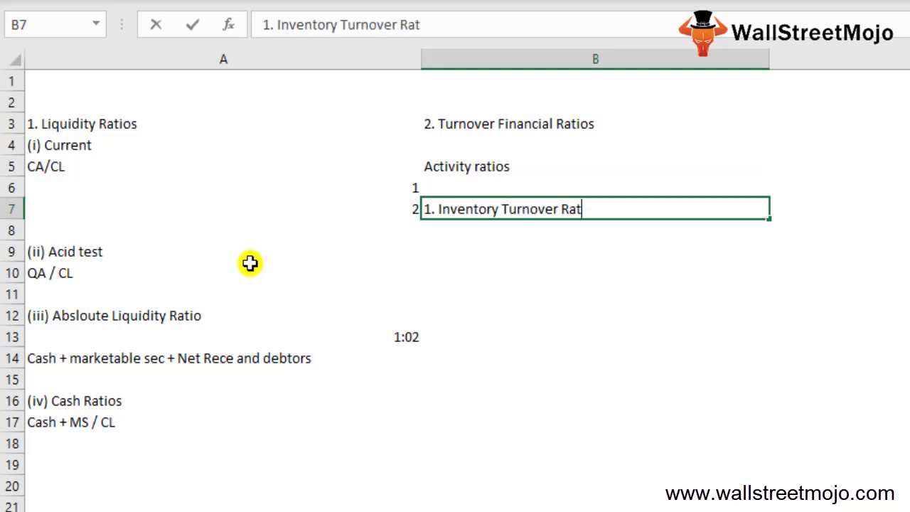
pyautogui.press('BackSpace')
pyautogui.press('BackSpace')
pyautogui.write('ios')
pyautogui.press('Return')
# Leave B8 blank and enter the text "Inventory T/o Ratios formulla = COGS/ Avg Inventory" in cell B9
pyautogui.press('Return')
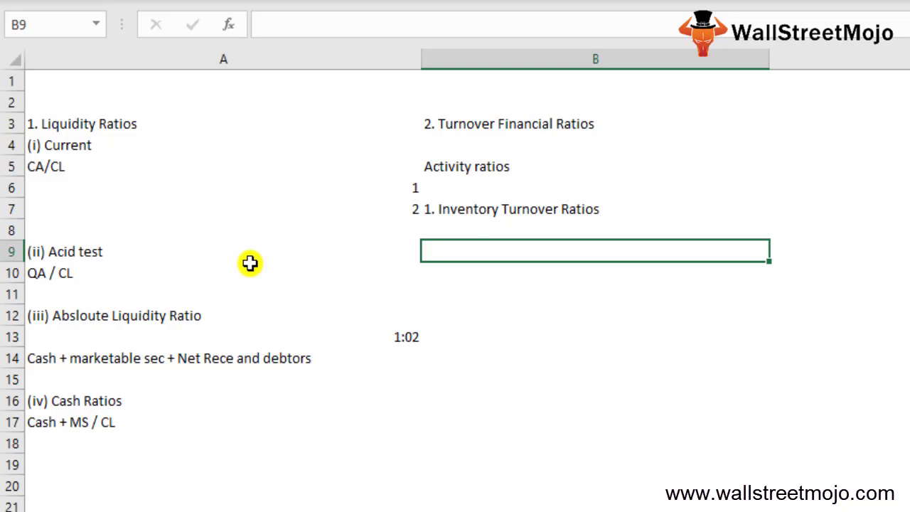
pyautogui.write('Inventory ')
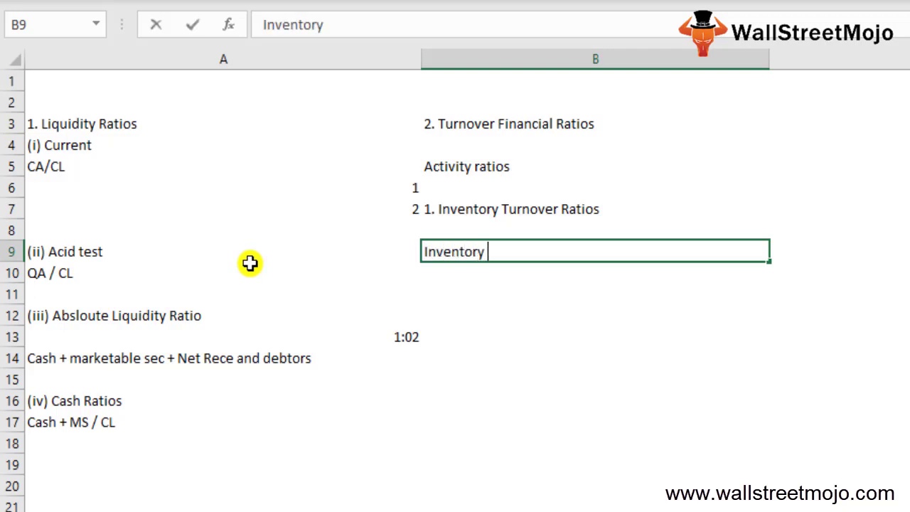
pyautogui.write('T/o Ratios ')
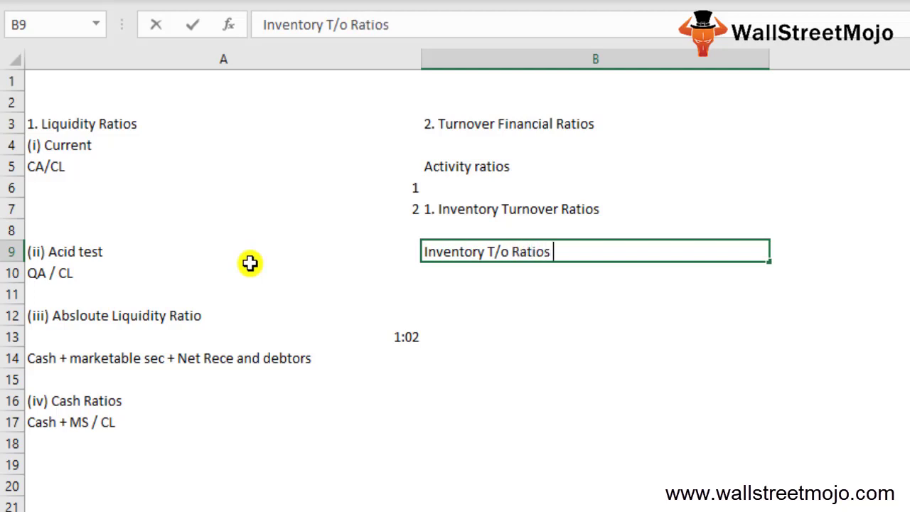
pyautogui.write('formulla')
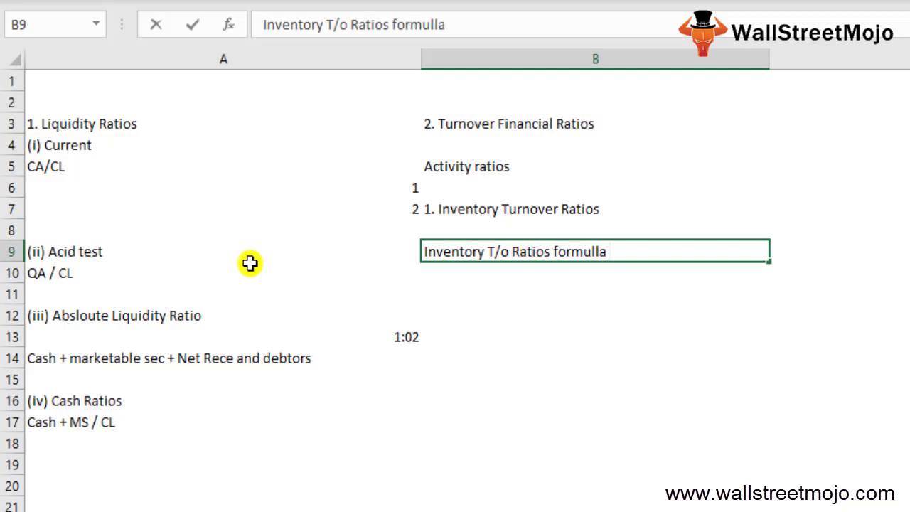
pyautogui.write(' = COGS')
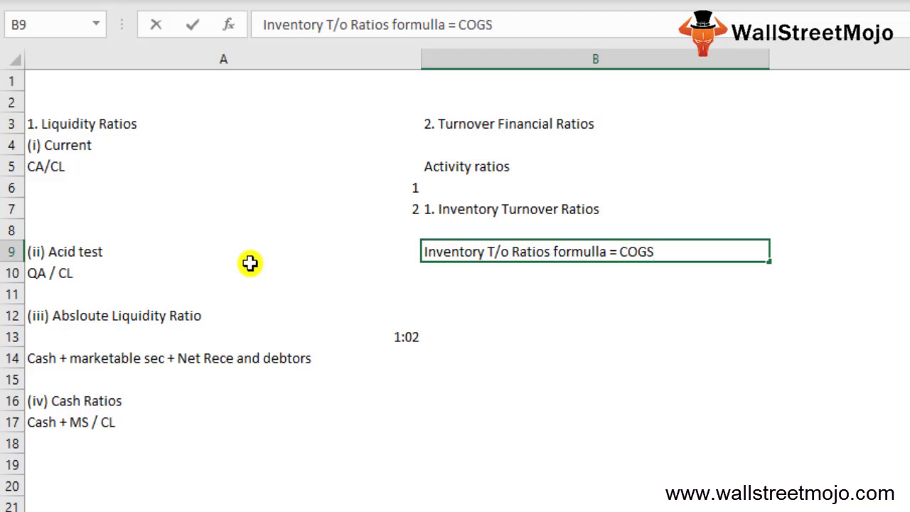
pyautogui.write('/ Avg')
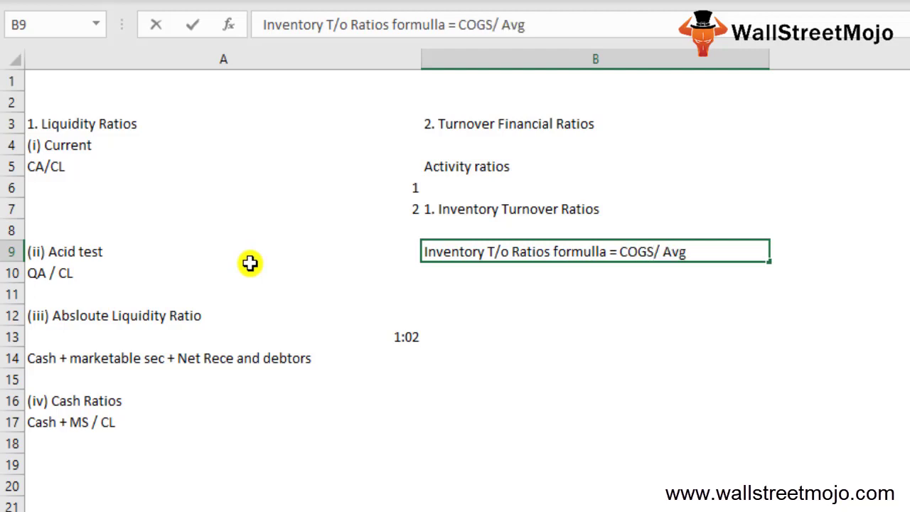
pyautogui.write(' Inventory')
pyautogui.press('Return')
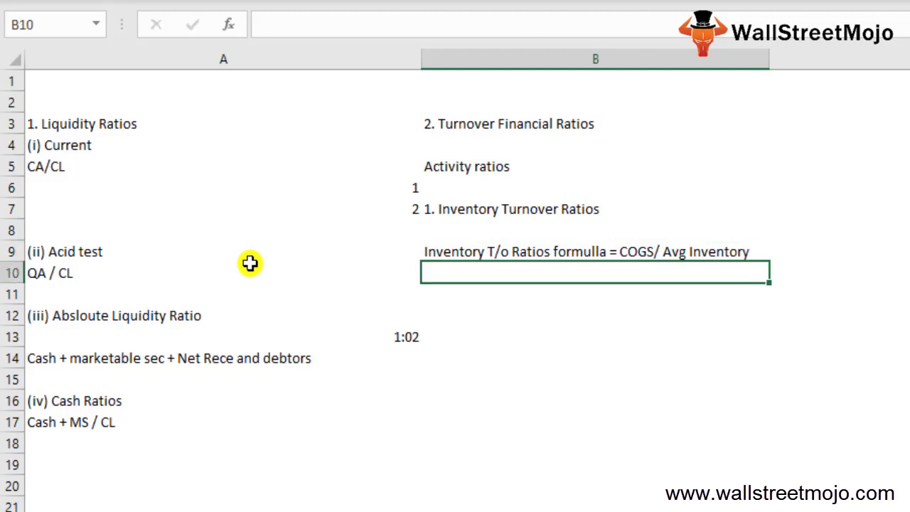
# Leave B10 blank and enter the second activity ratio item "2. Debtor" in cell B11
pyautogui.press('Return')
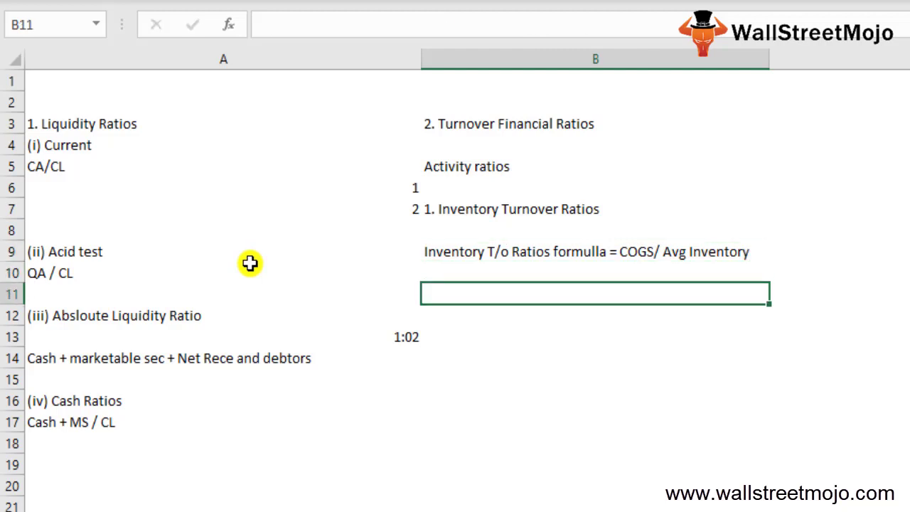
pyautogui.write('2. Debtor')
pyautogui.press('Return')
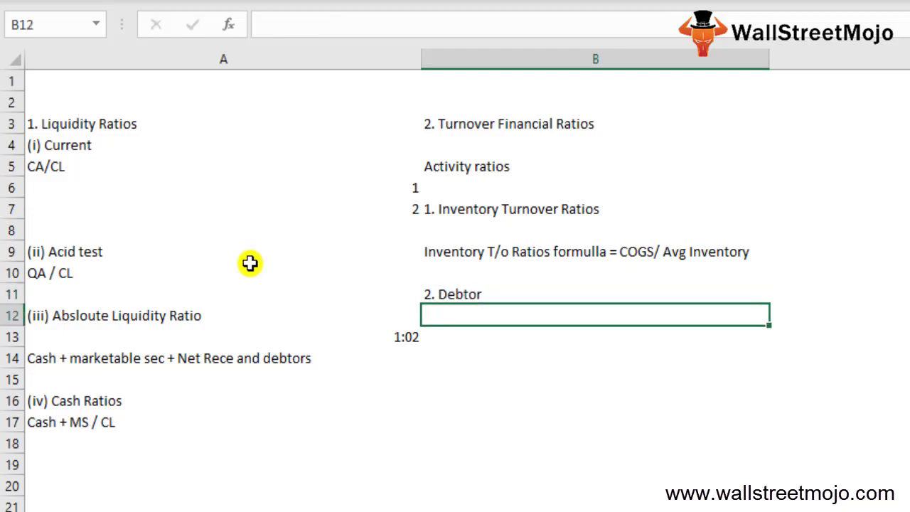
pyautogui.press('Up')
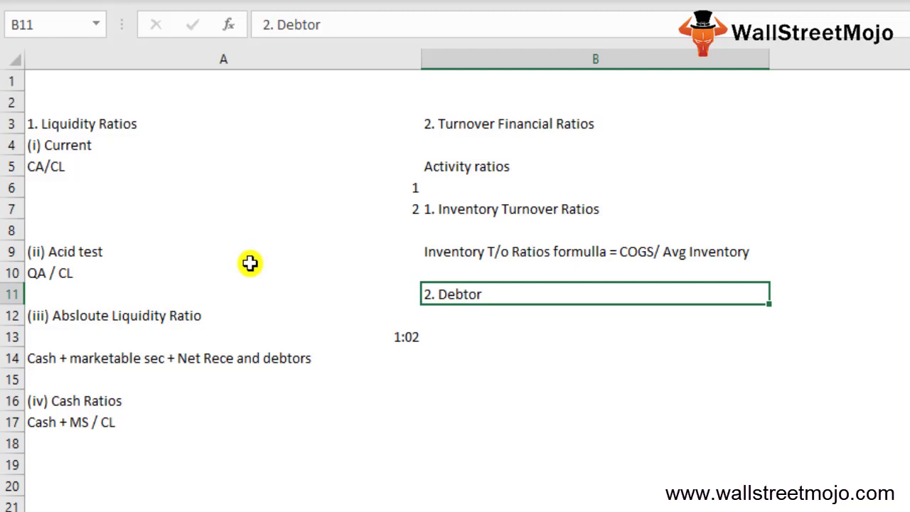
# Leave B12 blank and enter the third activity ratio item "3. Capital Turnover ratios" in cell B13
pyautogui.press('Down')
pyautogui.press('Down')
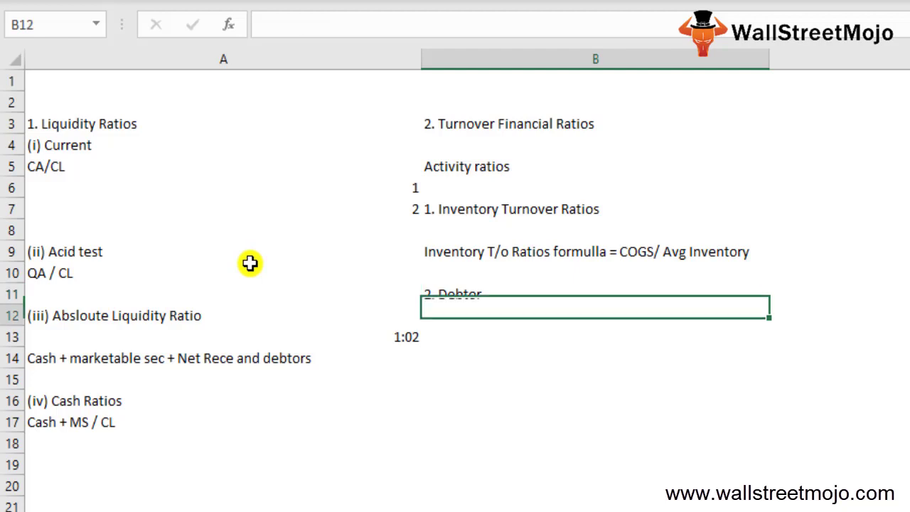
pyautogui.write('3. Ca')
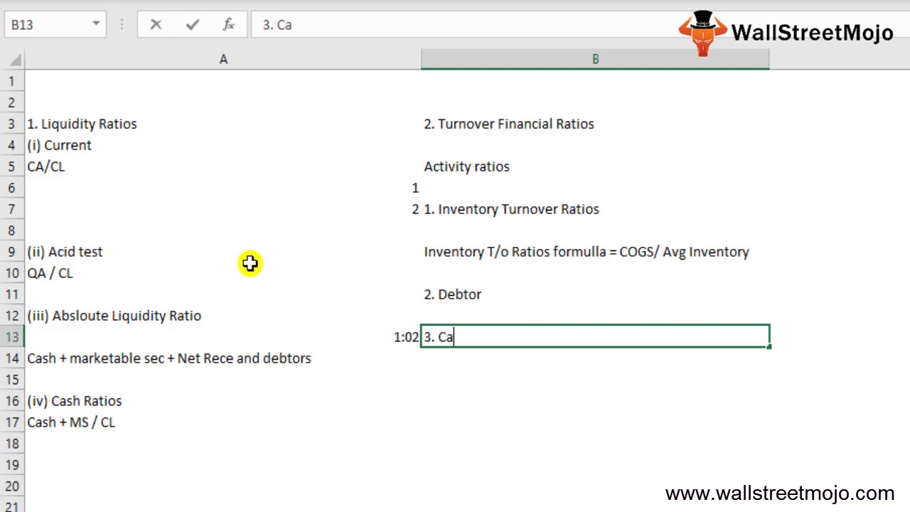
pyautogui.write('pital Turnov')
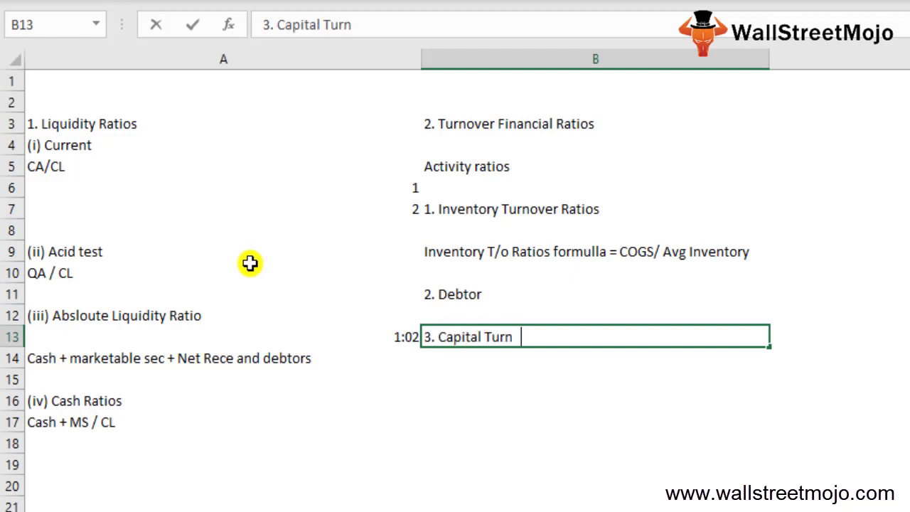
pyautogui.press('BackSpace')
pyautogui.press('BackSpace')
pyautogui.write('over ratios')
pyautogui.press('Return')
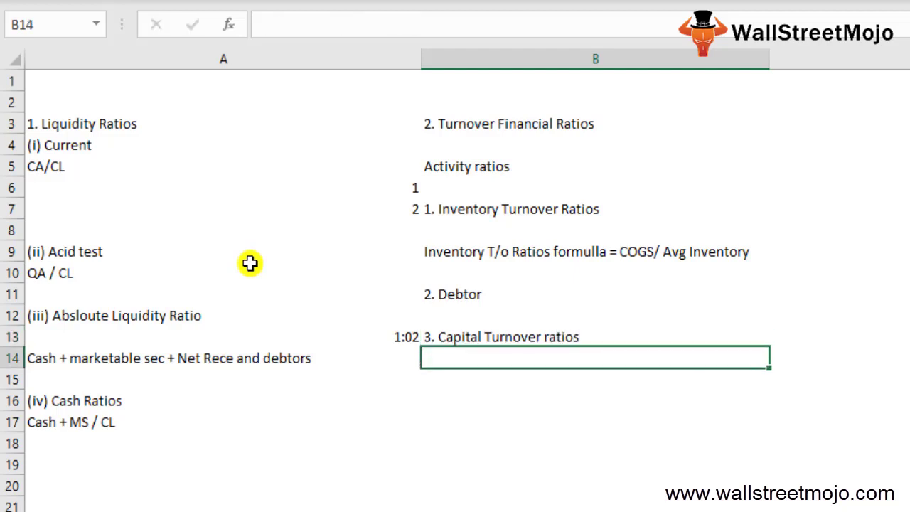
# Leave B14 blank and enter the capital turnover formula text "Net sales COGS/ Capital Employed" in cell B15
pyautogui.press('Return')
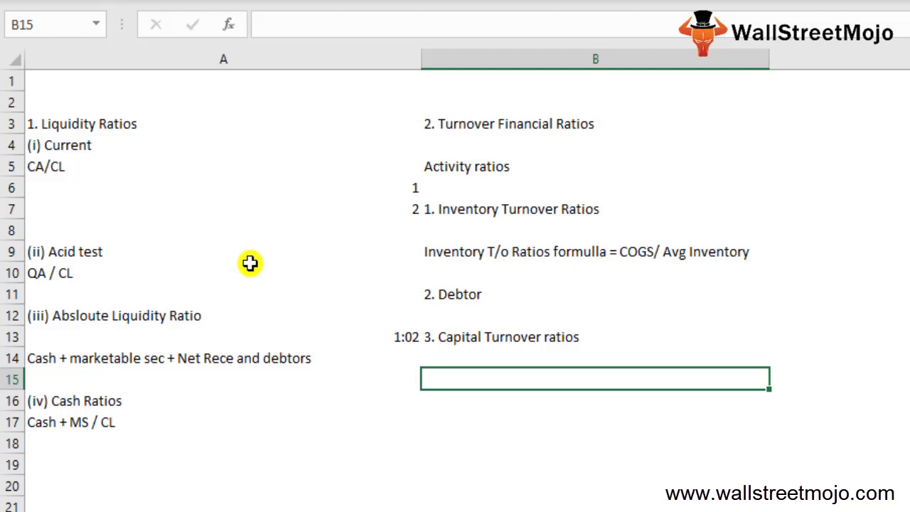
pyautogui.write('Net sales')
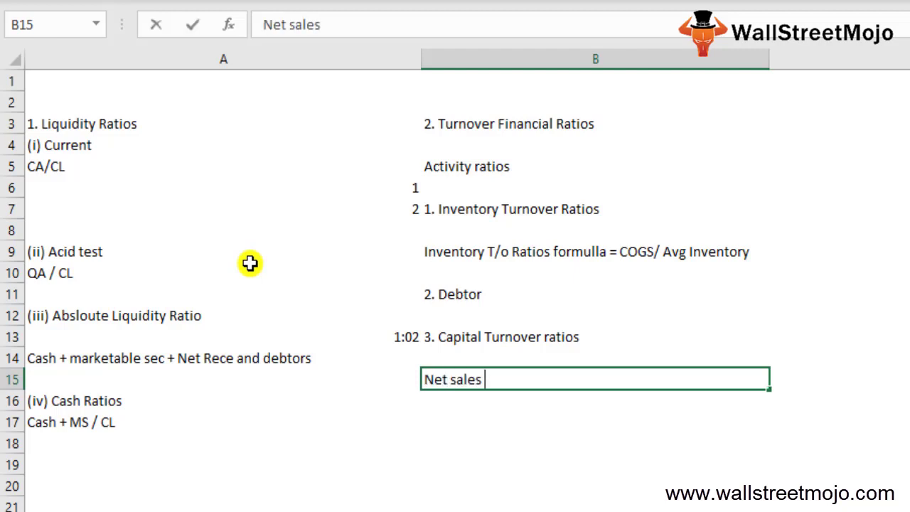
pyautogui.write(' COGS')
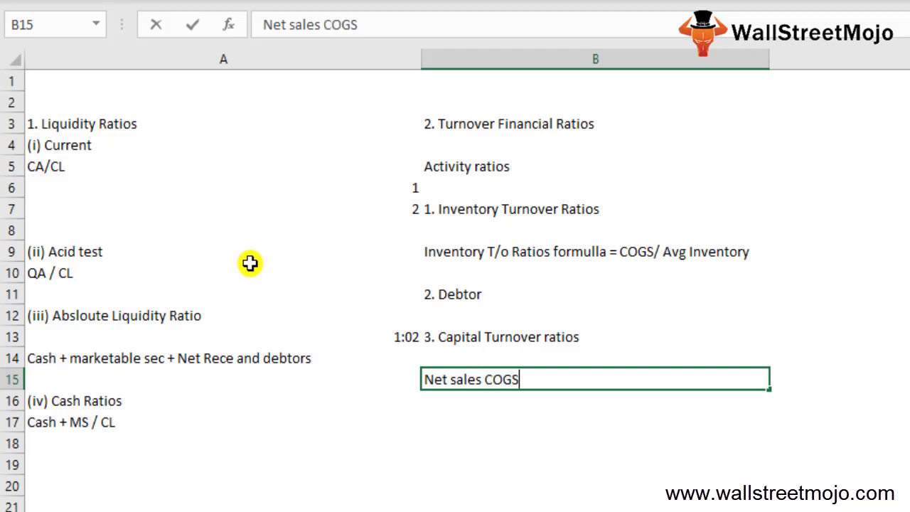
pyautogui.write('/ Capit')
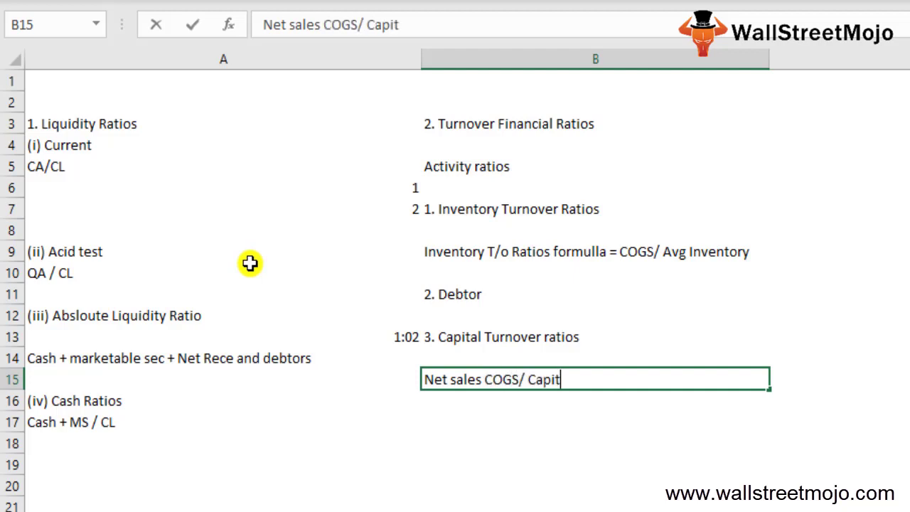
pyautogui.write('al Employed')
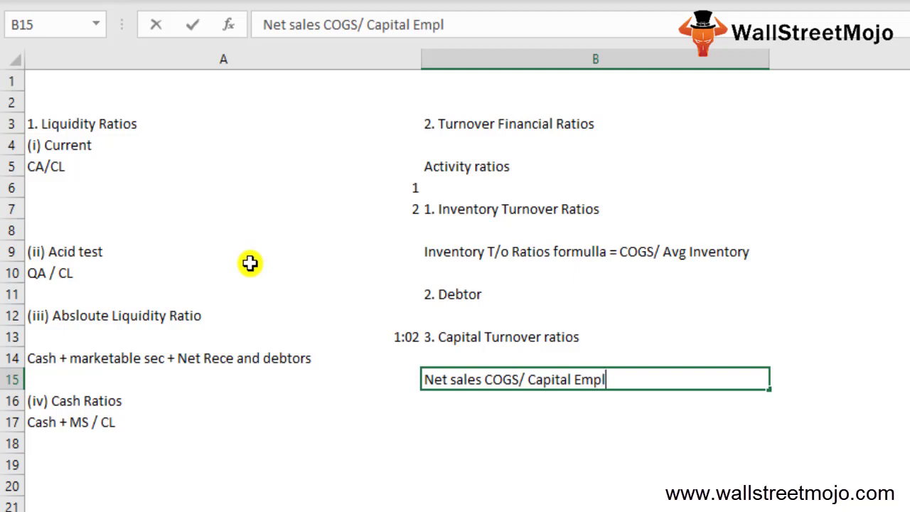
pyautogui.press('Return')
# Leave B16 blank and enter the fourth activity ratio item "4. Asset Turnover ratio" in cell B17
pyautogui.press('Return')
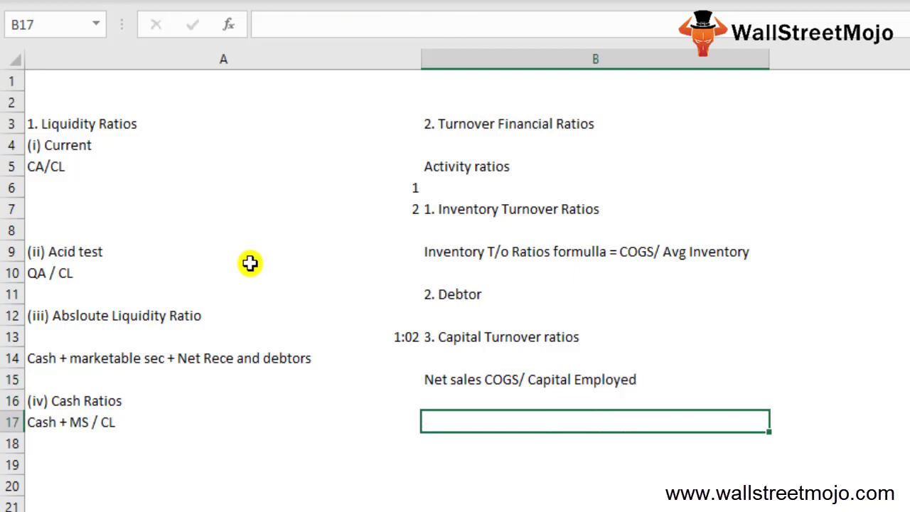
pyautogui.write('4. Asset')
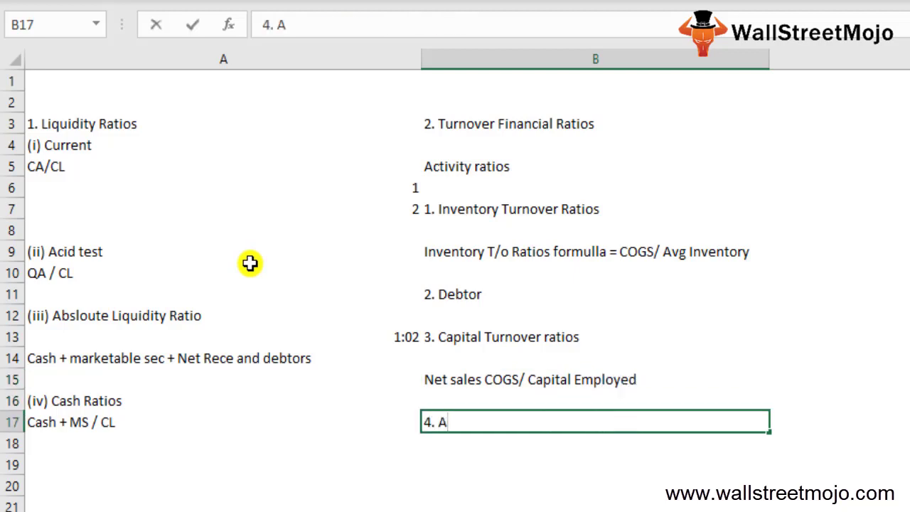
pyautogui.write('Tur')
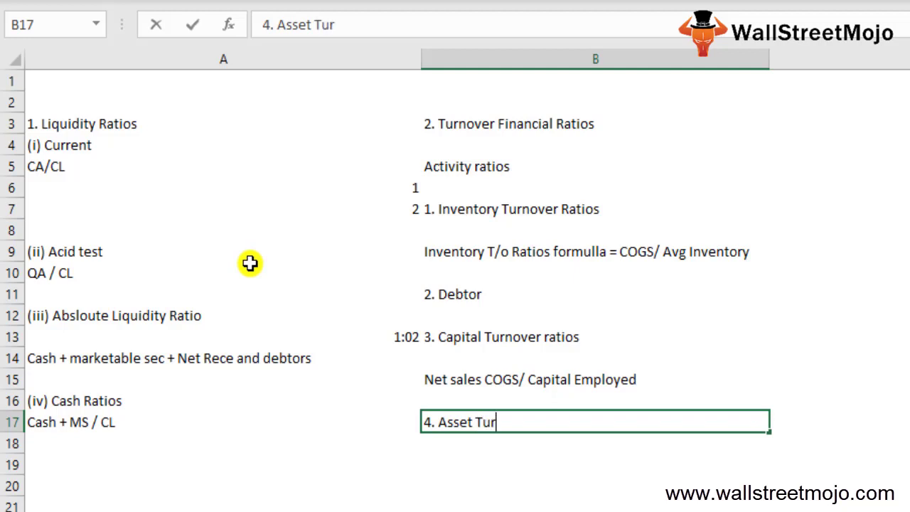
pyautogui.write('nover ratio')
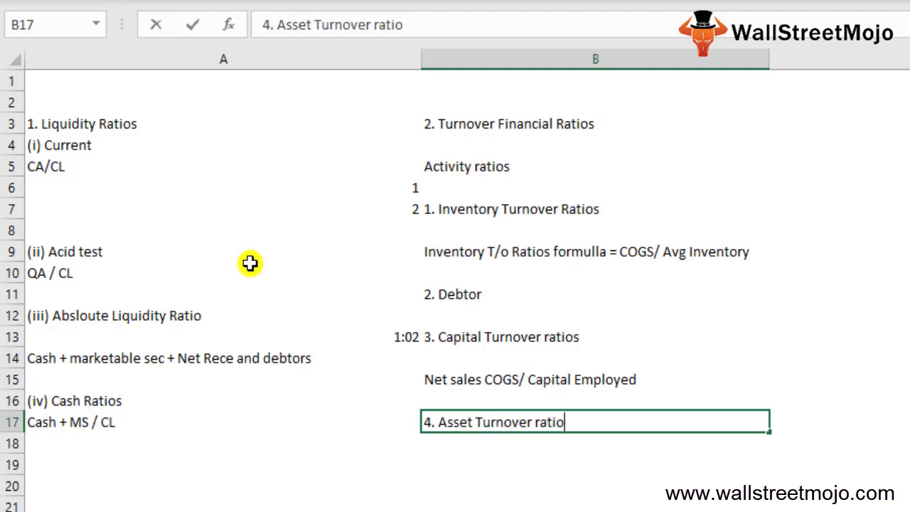
pyautogui.press('Return')
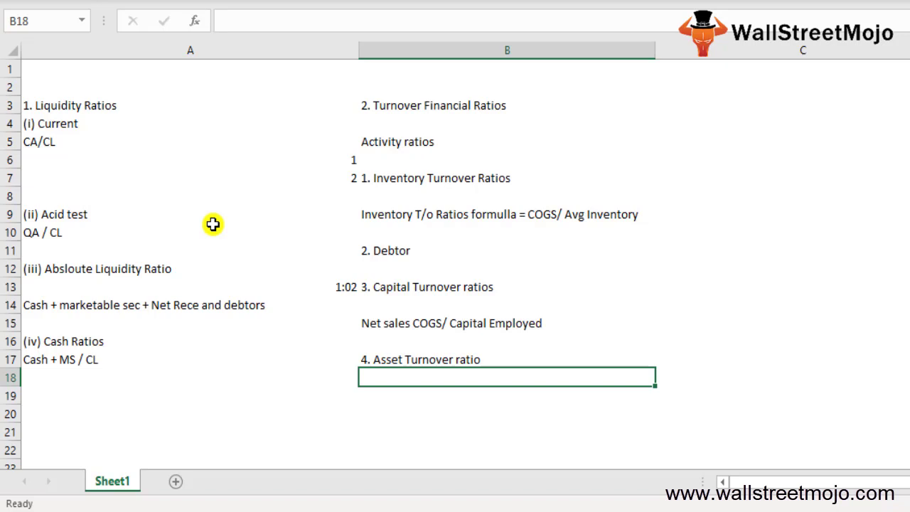
# Leave B18 blank and enter the asset turnover formula text "T/o / Net Tangible assets" in cell B19
pyautogui.press('Return')
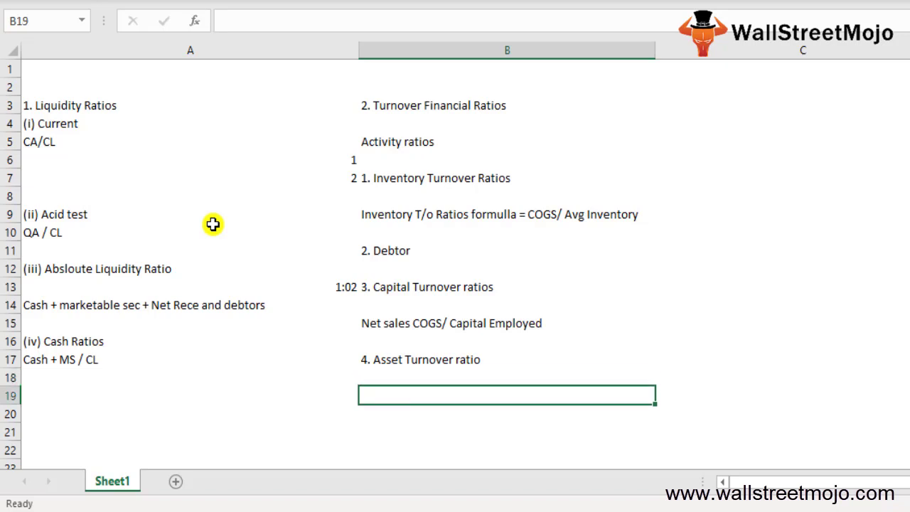
pyautogui.write('T/o / Nret')
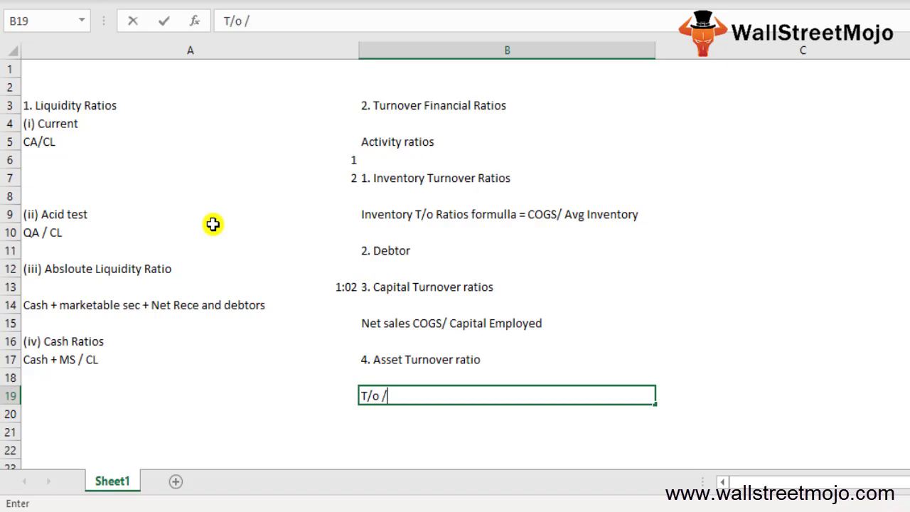
pyautogui.press('BackSpace')
pyautogui.press('BackSpace')
pyautogui.press('BackSpace')
pyautogui.write('et Tabn')
pyautogui.press('BackSpace')
pyautogui.press('BackSpace')
pyautogui.write('n')
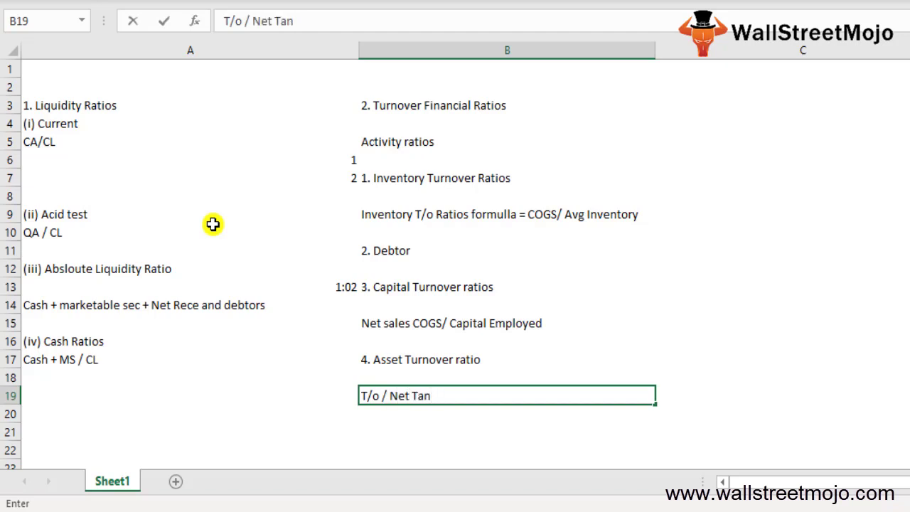
pyautogui.write('gible assets')
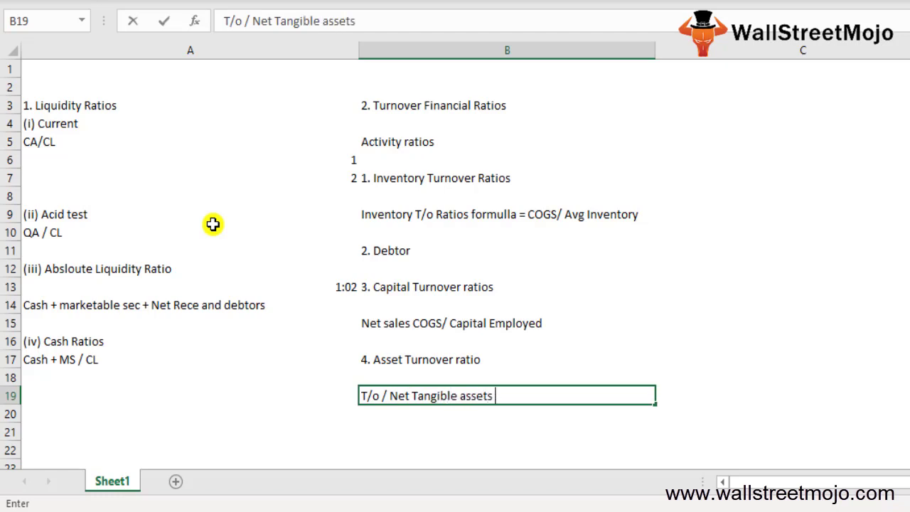
pyautogui.press('Return')
# Leave B20 blank and enter the fifth activity ratio item "5. Net Working capital" in cell B21
pyautogui.press('Return')
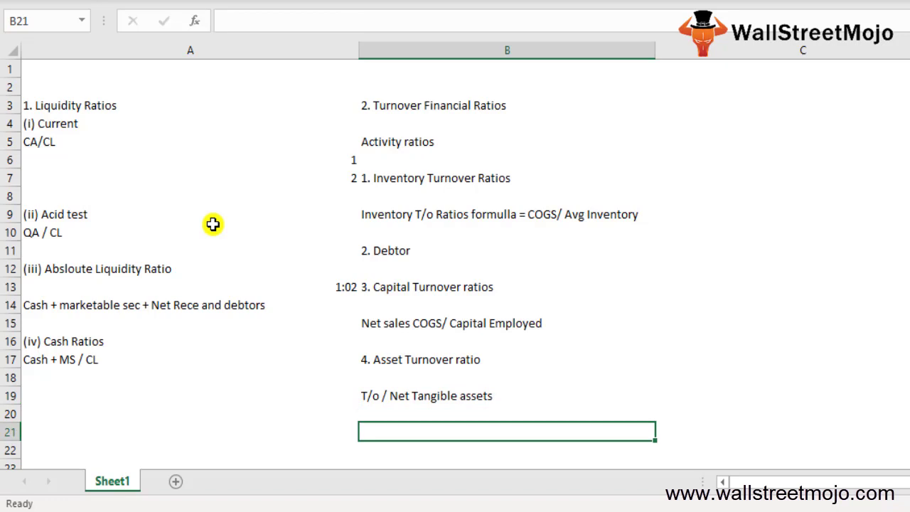
pyautogui.write('5. Net')
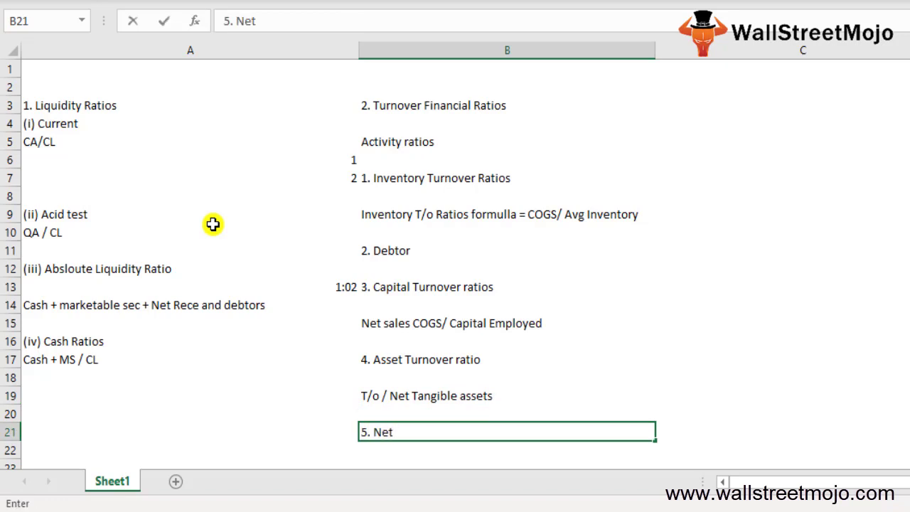
pyautogui.write(' Working capital')
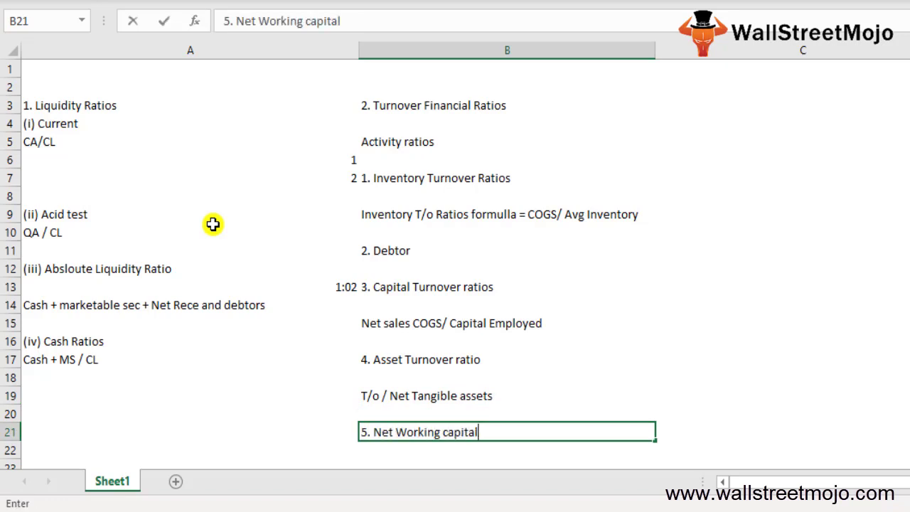
pyautogui.press('Return')
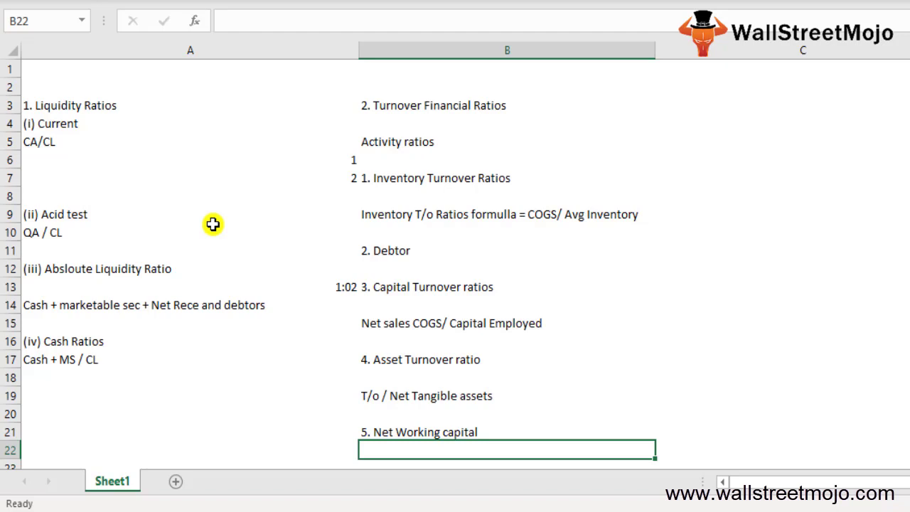
# Enter the formula text "NWC= Net sales /Net wc" in cell B22, directly below the net working capital item
pyautogui.write('NWC= ')
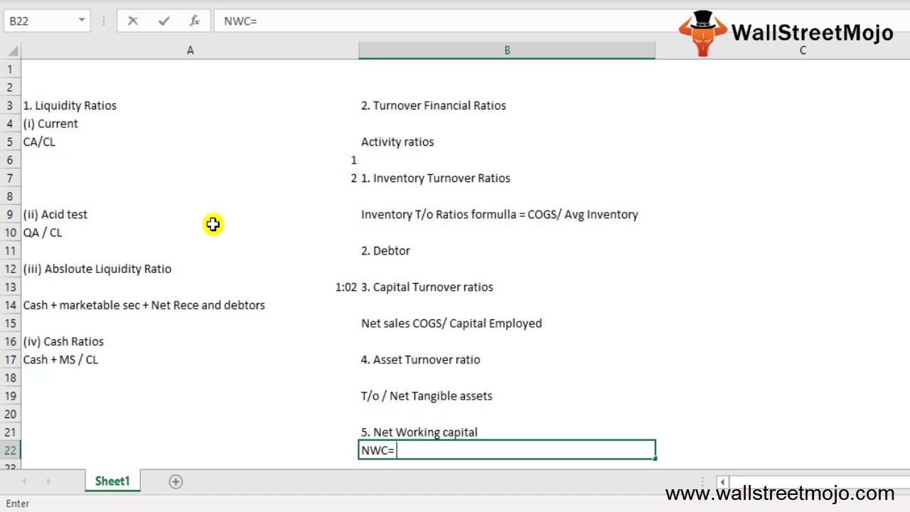
pyautogui.write('Net sales ')
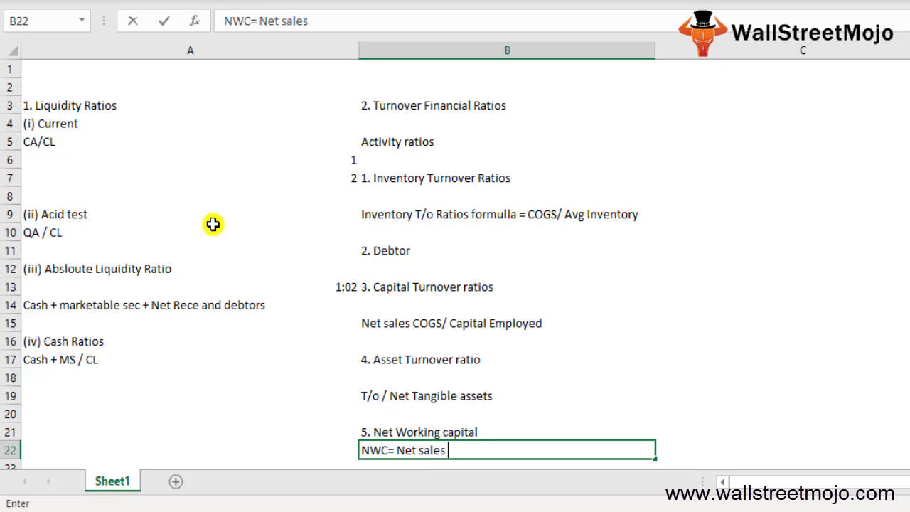
pyautogui.write('/Net wc')
pyautogui.press('Return')
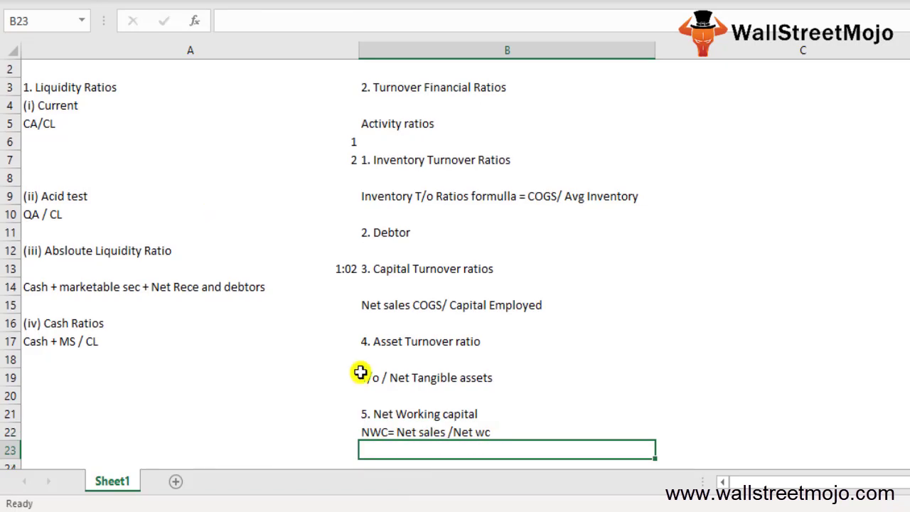
# Leave B23 blank and enter the sixth activity ratio item "6. Cash conversation cycle" in cell B24
pyautogui.press('Return')
pyautogui.press('Return')
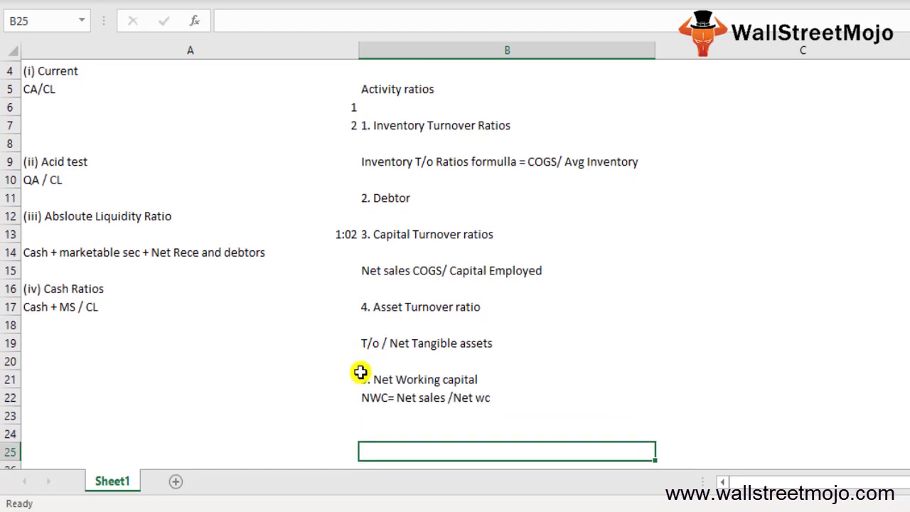
pyautogui.press('Up')
pyautogui.write('6. C')
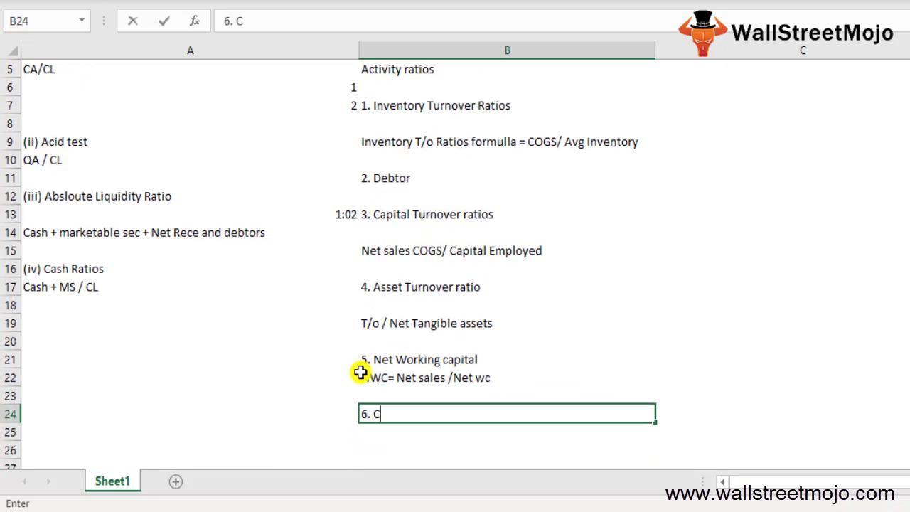
pyautogui.write('ash conversa')
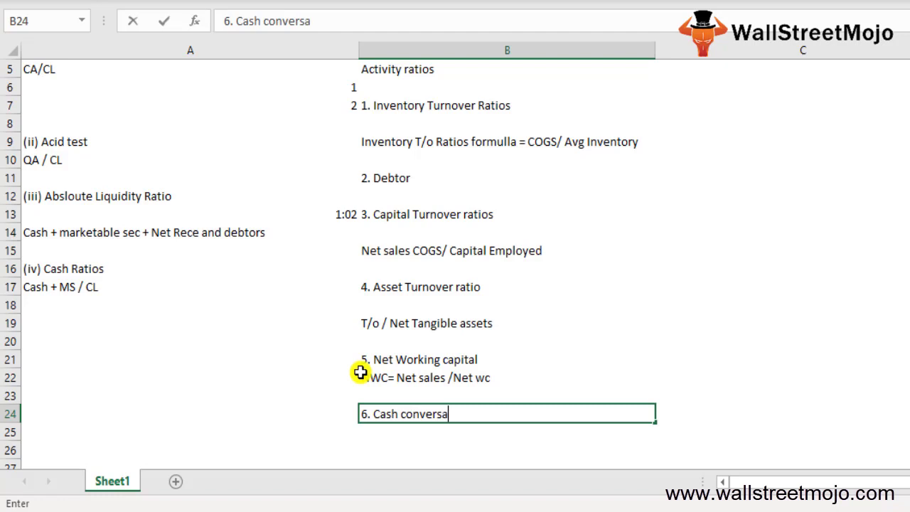
pyautogui.write('tion cycle')
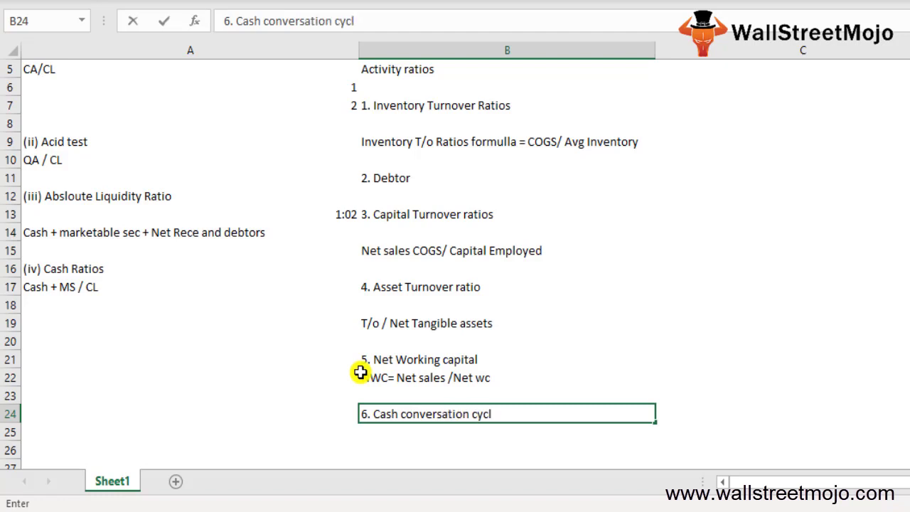
pyautogui.press('Return')
# Finish the cash conversion cycle item in B24 and enter the formula text "CCC= RD+ID-PD" directly below it in B25
pyautogui.press('Return')
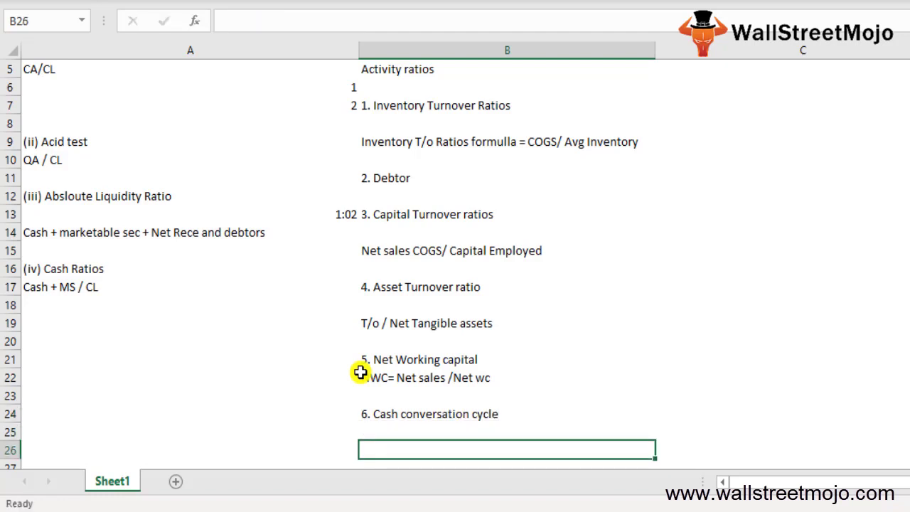
pyautogui.press('Up')
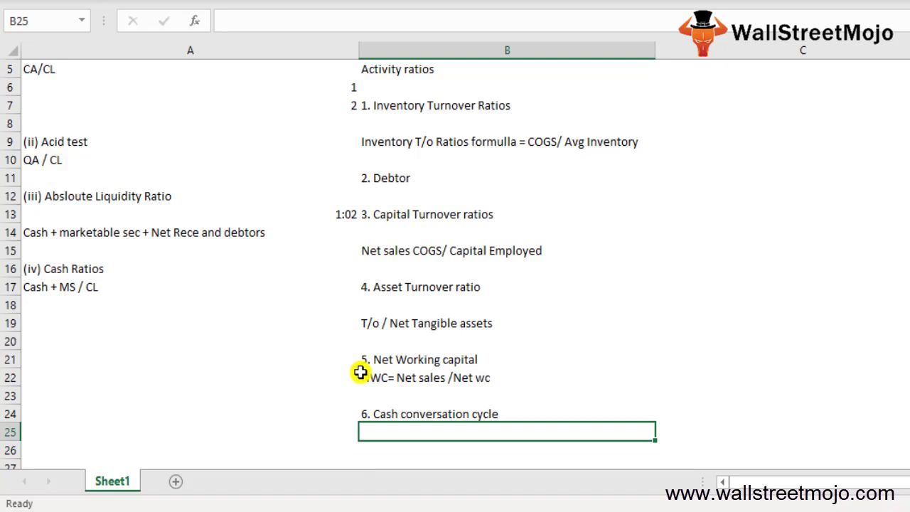
pyautogui.write('CCC')
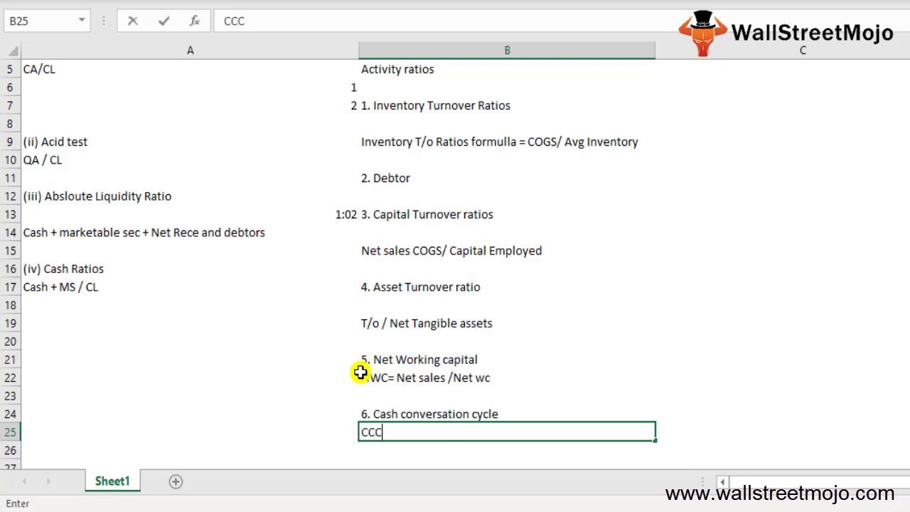
pyautogui.write('= RD+ID')
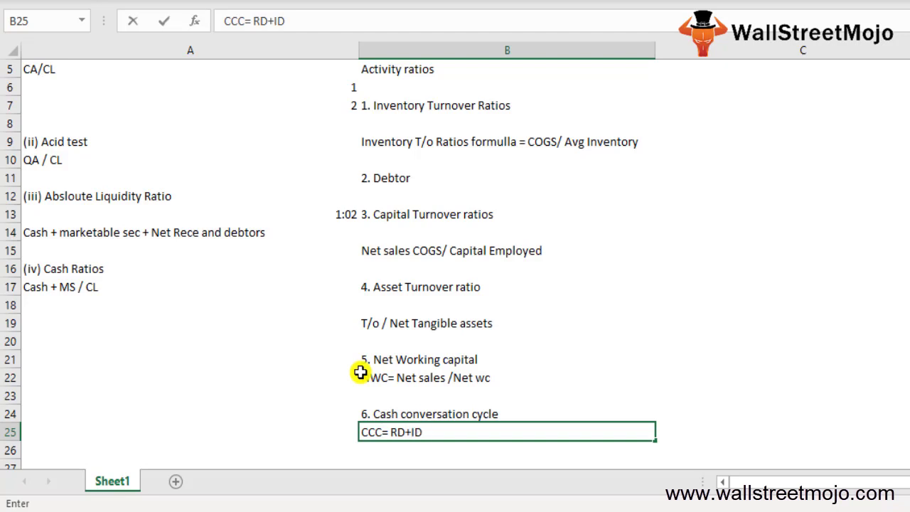
pyautogui.write('-PD')
pyautogui.press('Return')
# Start the third ratio category by entering the heading "3. Operating Profitablity ratios" in cell C3, beside the turnover ratios heading
pyautogui.press('Return')
pyautogui.press('Up')
pyautogui.press('Up')
pyautogui.press('Up')
pyautogui.press('Up')
pyautogui.press('Up')
pyautogui.press('Up')
pyautogui.press('Up')
pyautogui.press('Up')
pyautogui.press('Up')
pyautogui.press('Up')
pyautogui.press('Up')
pyautogui.press('Up')
pyautogui.press('Up')
pyautogui.press('Up')
pyautogui.press('Up')
pyautogui.press('Up')
pyautogui.press('Up')
pyautogui.press('Up')
pyautogui.press('Up')
pyautogui.press('Up')
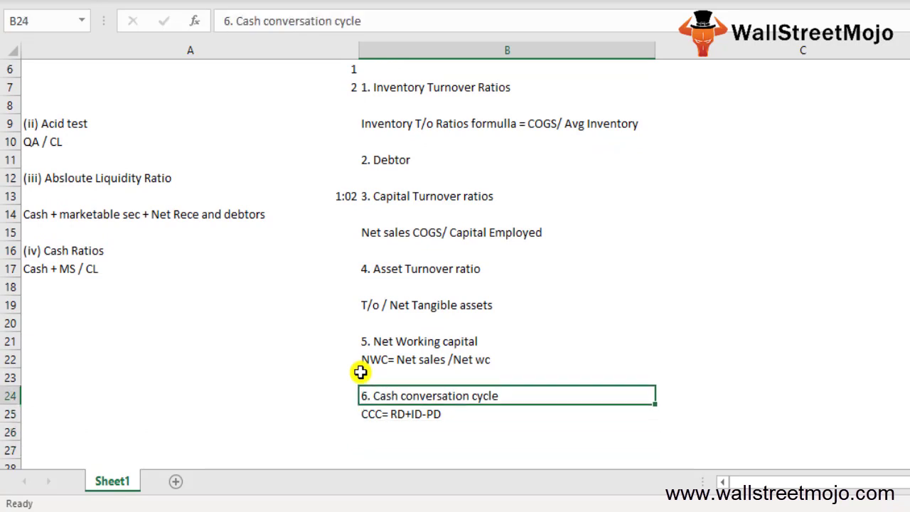
pyautogui.press('Down')
pyautogui.press('Right')
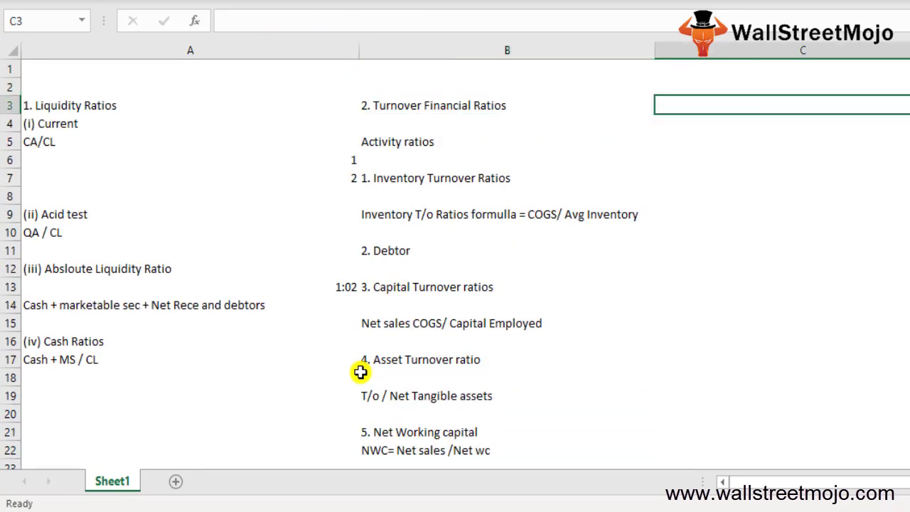
pyautogui.write('3. Ope')
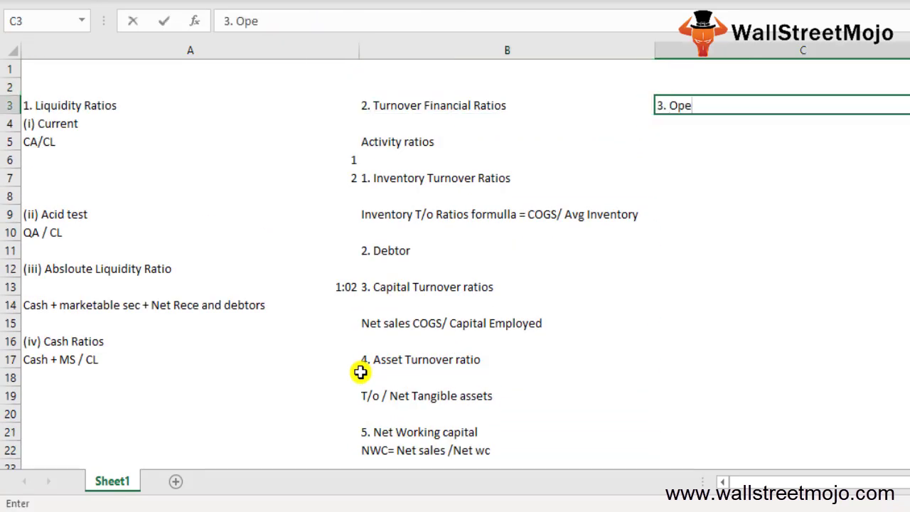
pyautogui.write('rating Pro')
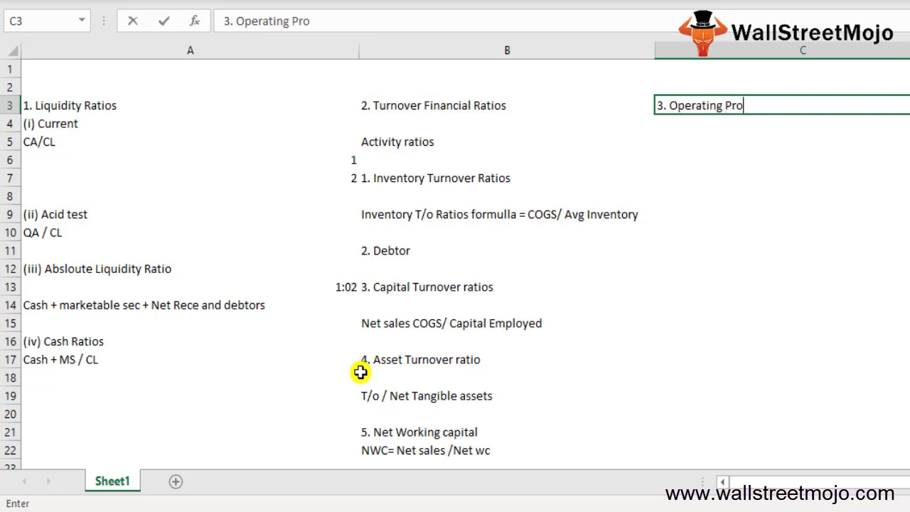
pyautogui.write('fitablity ')
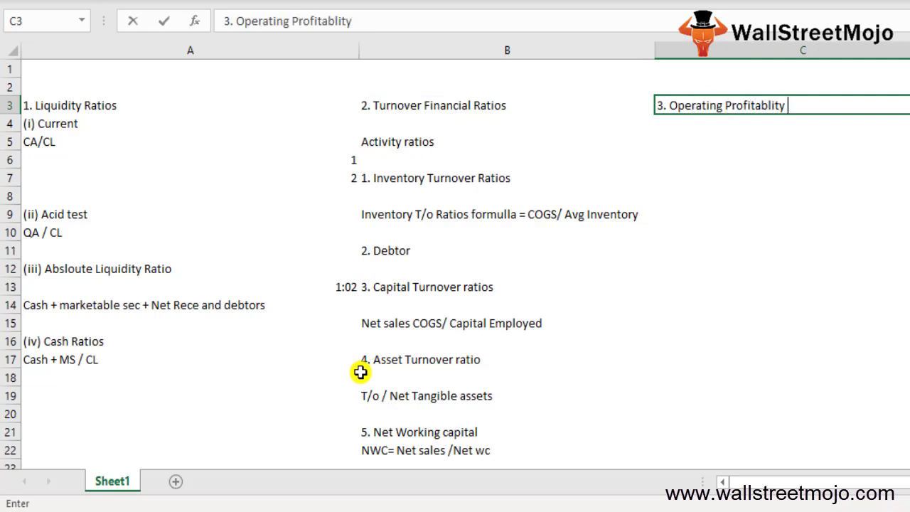
pyautogui.write('ratios')
pyautogui.press('Return')
# Enter the first profitability item "(i) Earning margin" in cell C4, directly below the category heading
pyautogui.press('Return')
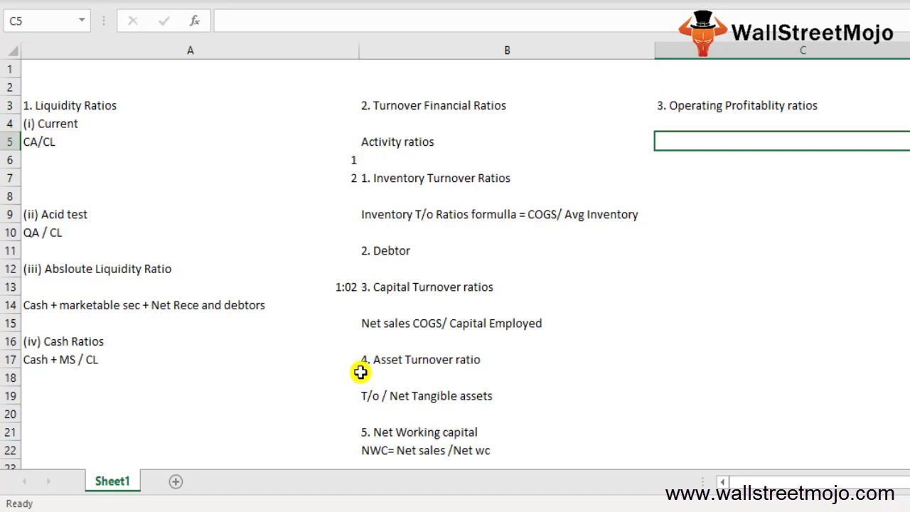
pyautogui.press('Down')
pyautogui.press('Up')
pyautogui.press('Up')
pyautogui.write('(')
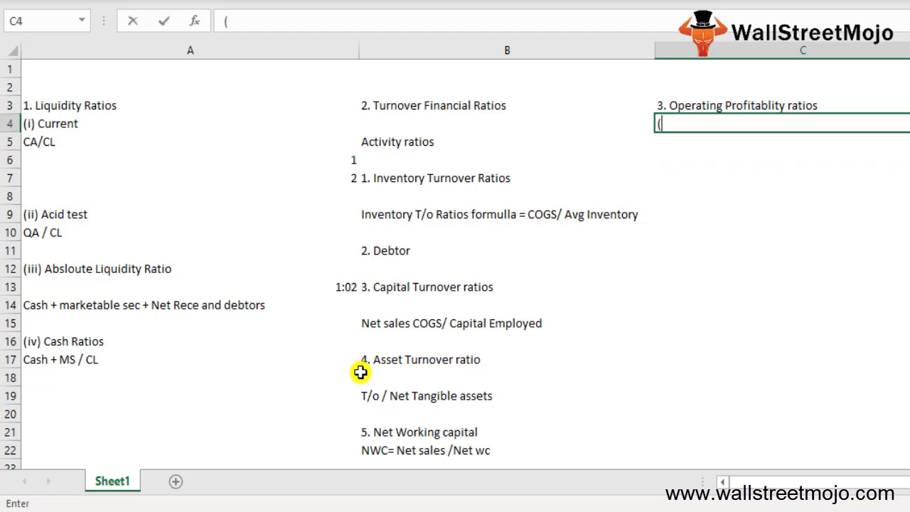
pyautogui.write('i) Earn')
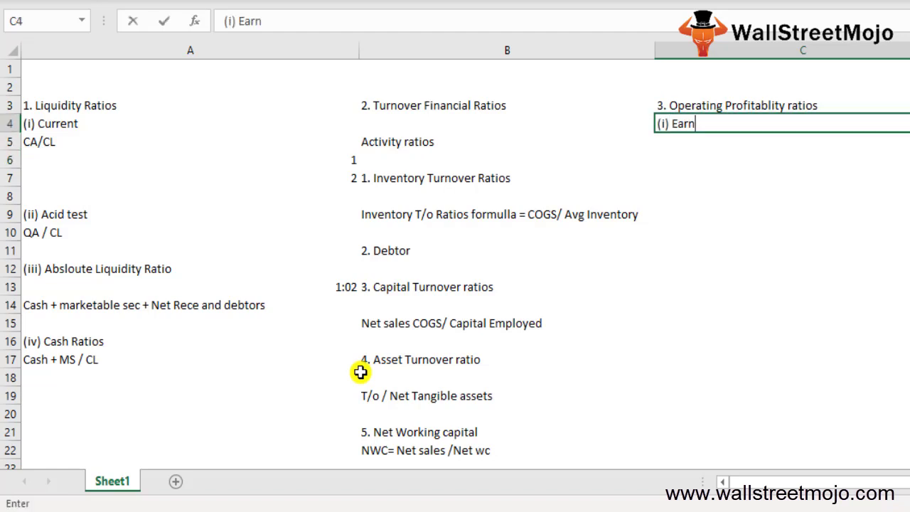
pyautogui.write('ing margin')
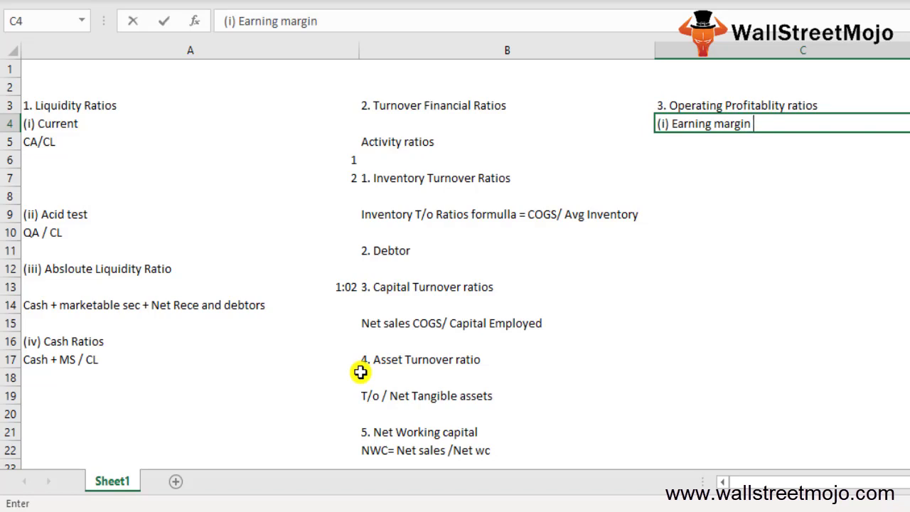
pyautogui.press('Return')
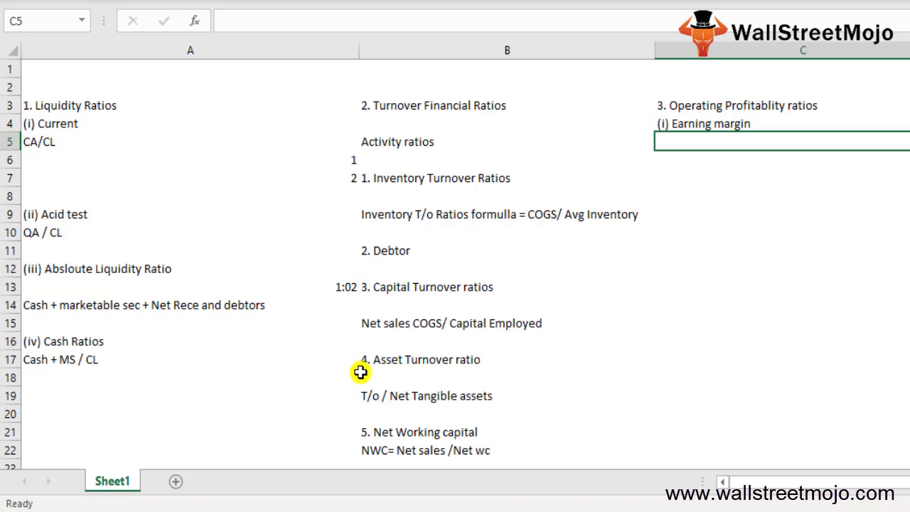
# Enter the earning margin formula text "Net Income/Turnover *100" in cell C5
pyautogui.write('Net Incoem')
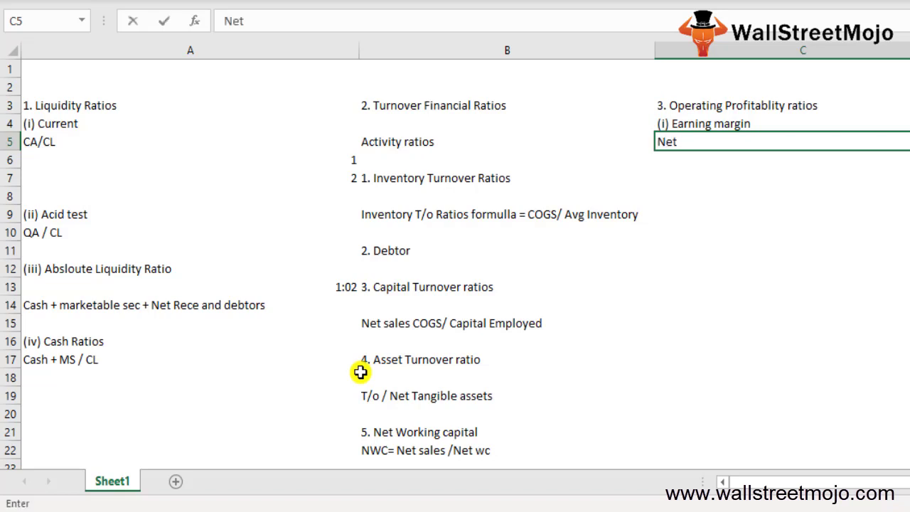
pyautogui.press('BackSpace')
pyautogui.press('BackSpace')
pyautogui.press('BackSpace')
pyautogui.write('ome/Turnov')
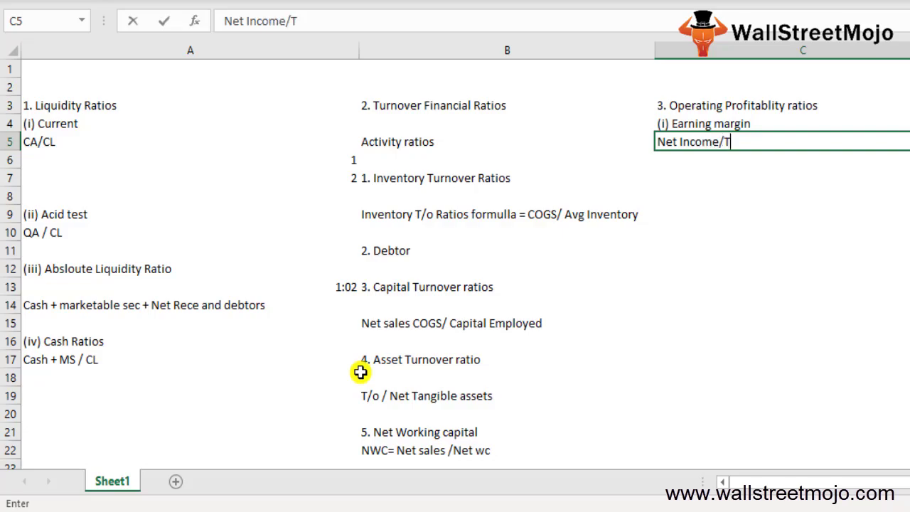
pyautogui.write('er')
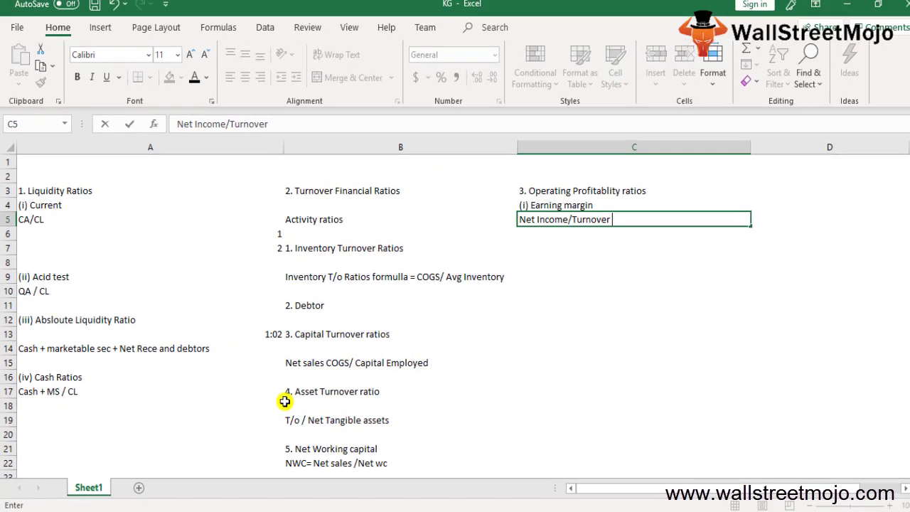
pyautogui.write(' *100')
pyautogui.press('Return')
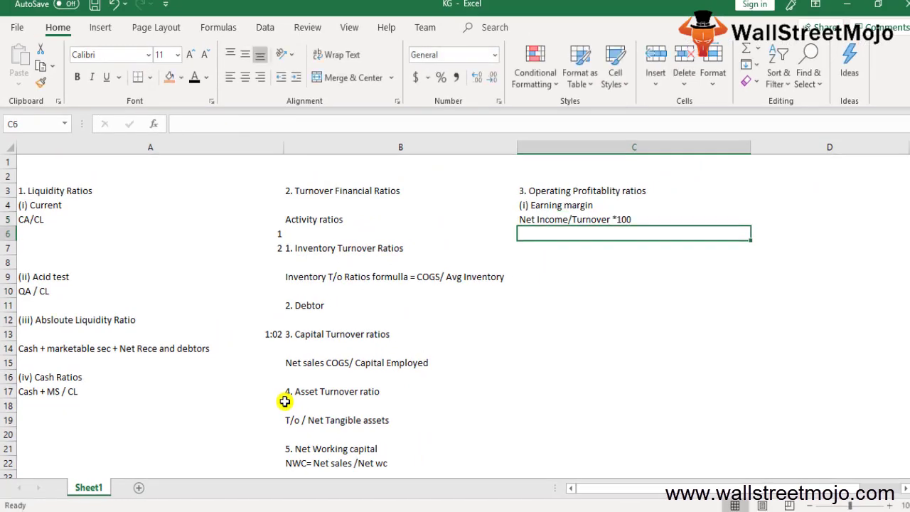
# Leave C6 blank and enter the second profitability item "(ii) Return on capital employed or Return on the investments" in cell C7
pyautogui.press('Return')
pyautogui.write('(ii)')
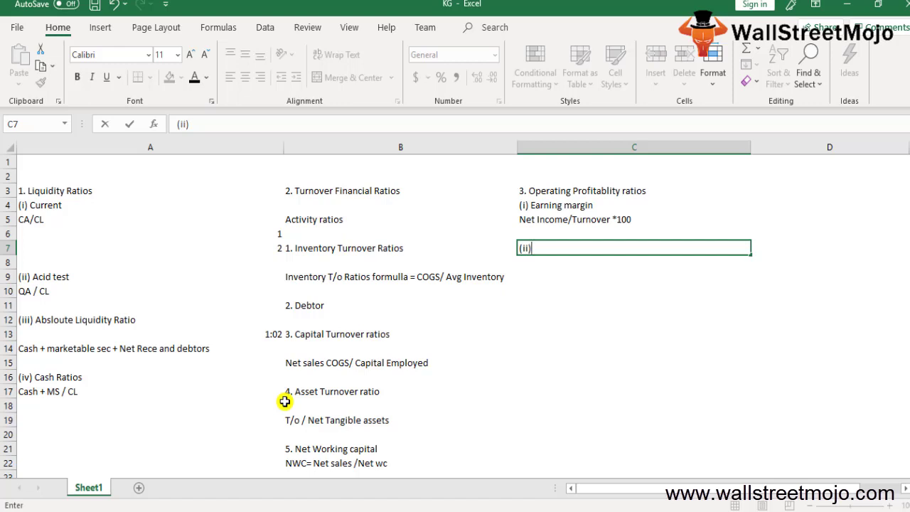
pyautogui.write(' Return on')
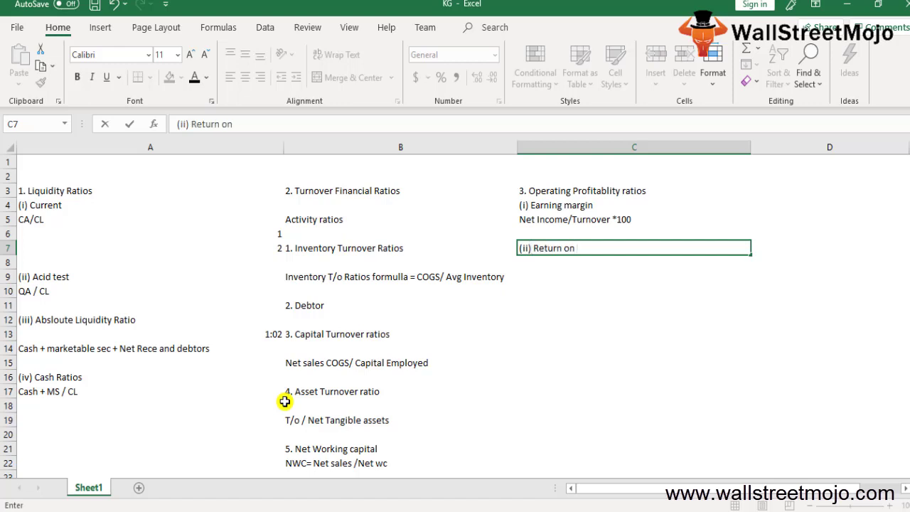
pyautogui.write(' capital empl')
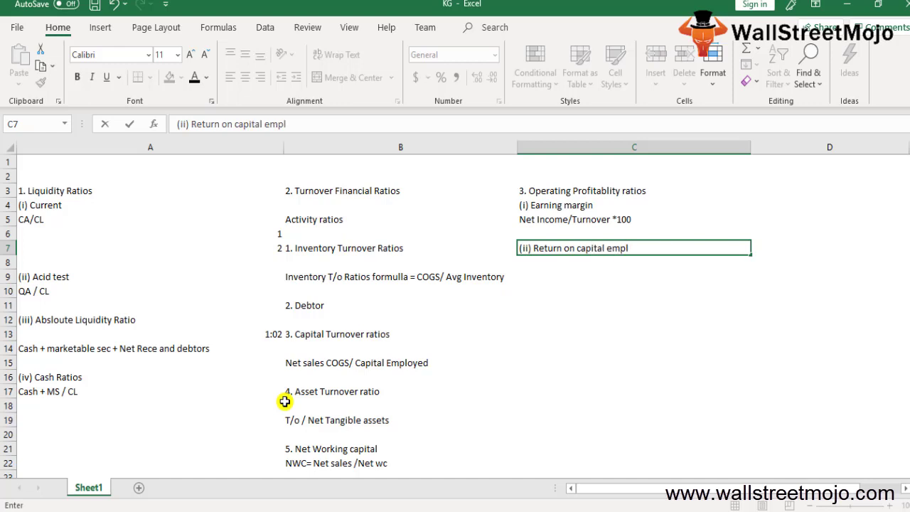
pyautogui.write('oyed or Return on th')
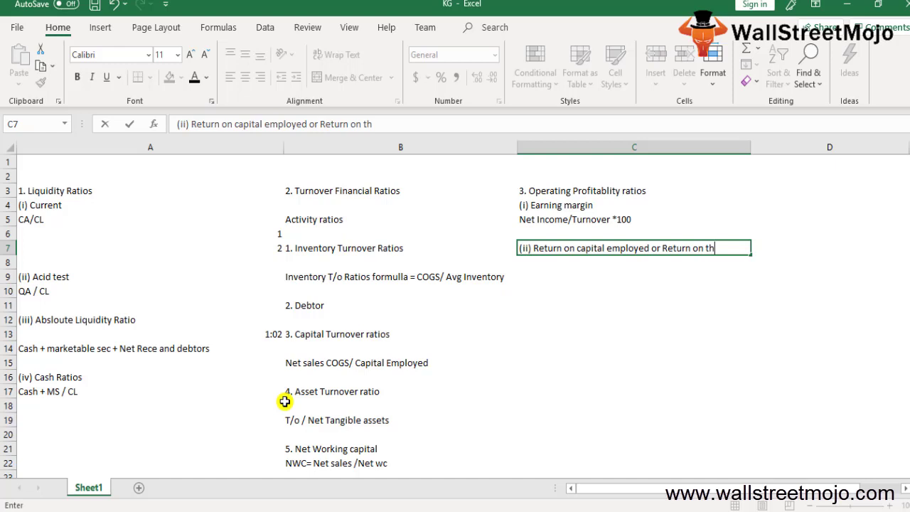
pyautogui.write('e investments')
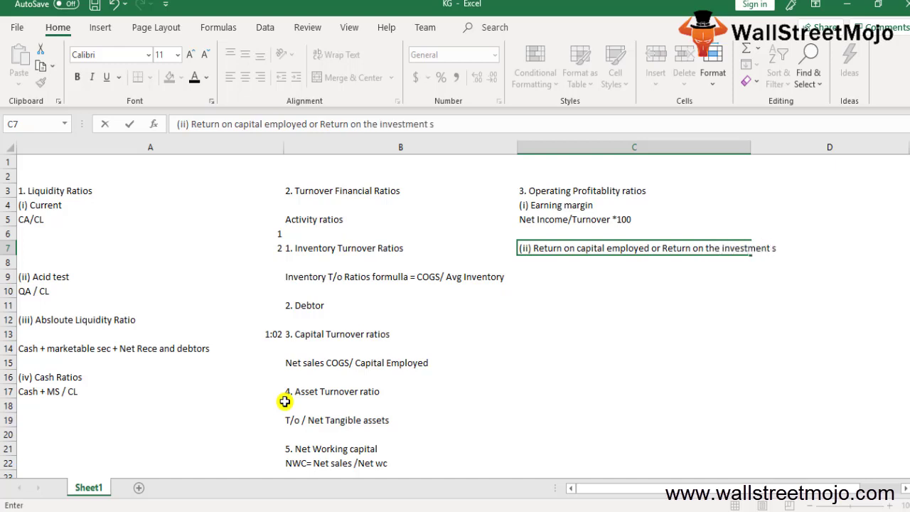
pyautogui.press('Return')
# Leave C8 blank and enter the return on investment formula text "ROI= PBIT/TCE" in cell C9
pyautogui.press('Return')
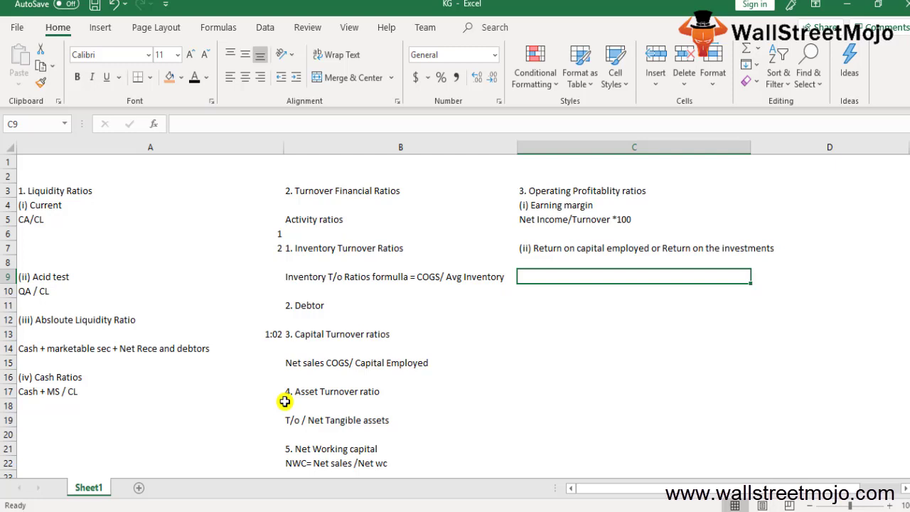
pyautogui.write('ROI')
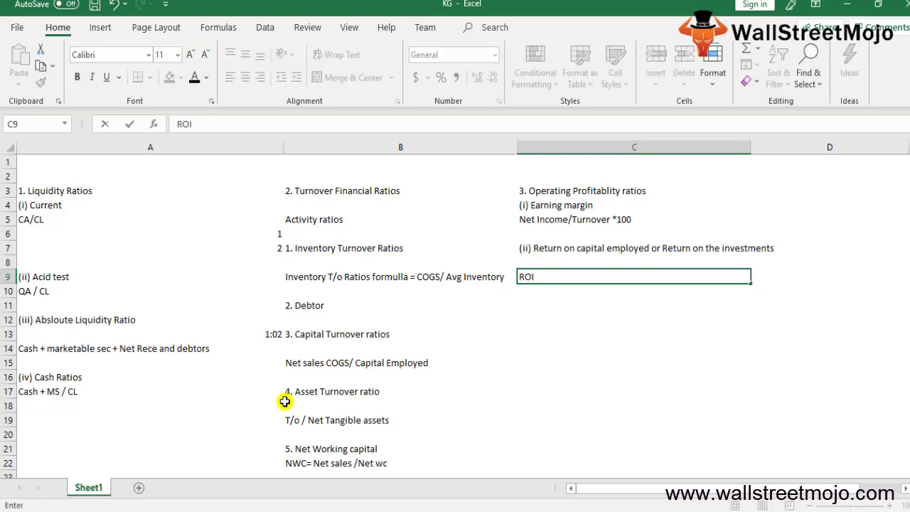
pyautogui.write('= PBIT/TCE')
pyautogui.press('Return')
# Leave C10 blank, enter the third profitability item "(iii) Return on Equity" in cell C11, and select cell C13
pyautogui.press('Return')
pyautogui.write('(')
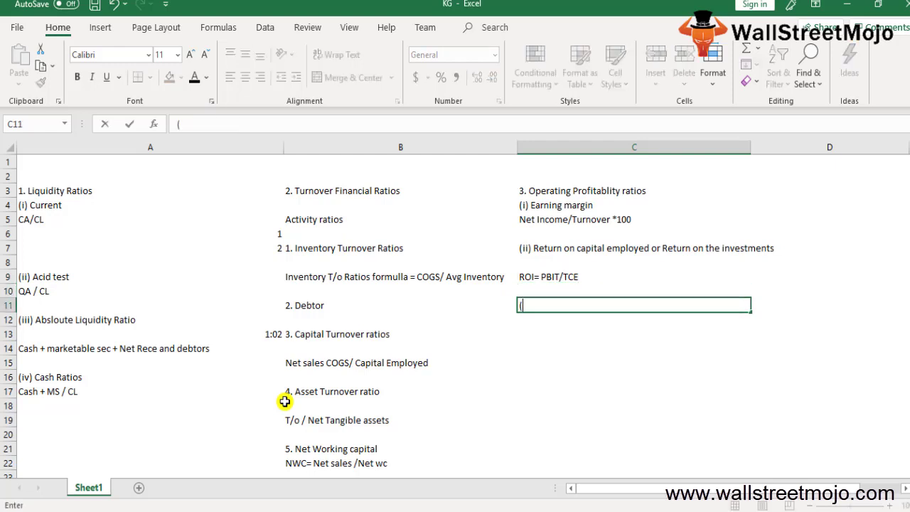
pyautogui.write('iii)')
pyautogui.press('Return')
pyautogui.press('Up')
pyautogui.press('F2')
pyautogui.write('Return of')
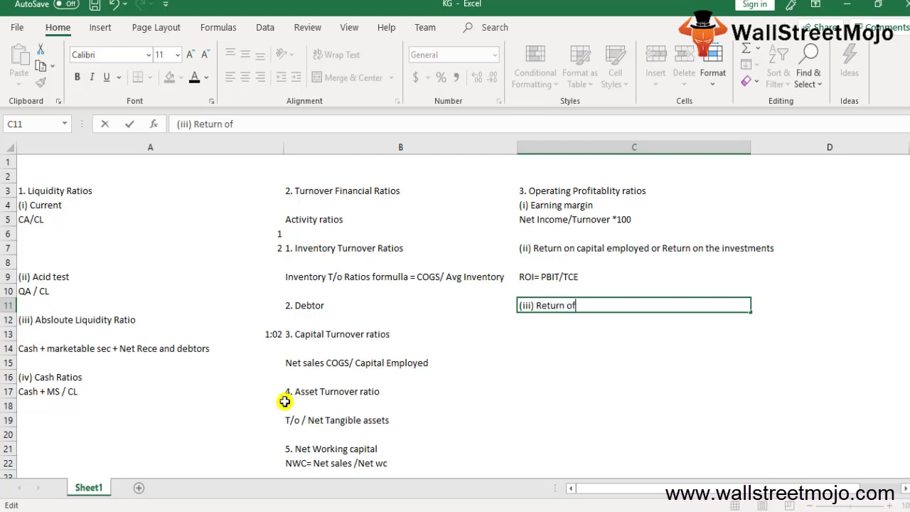
pyautogui.press('BackSpace')
pyautogui.write('n Equity')
pyautogui.press('Return')
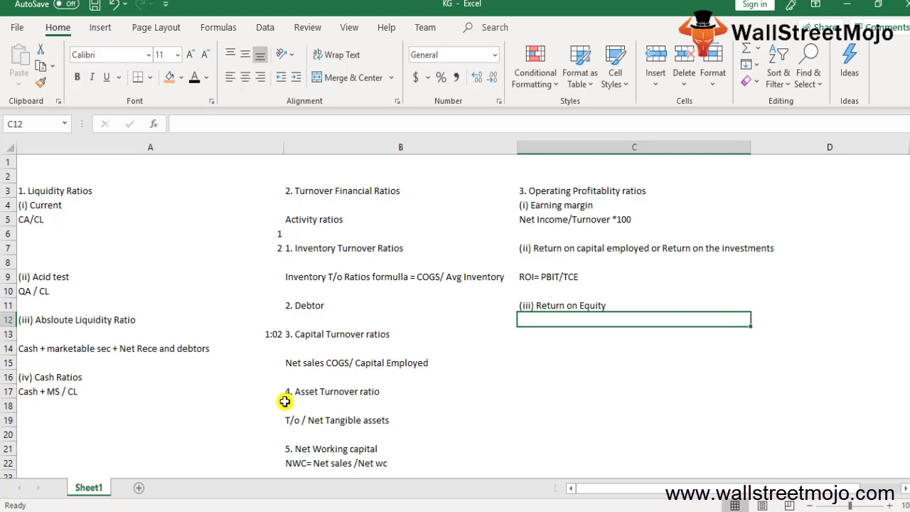
pyautogui.press('Down')
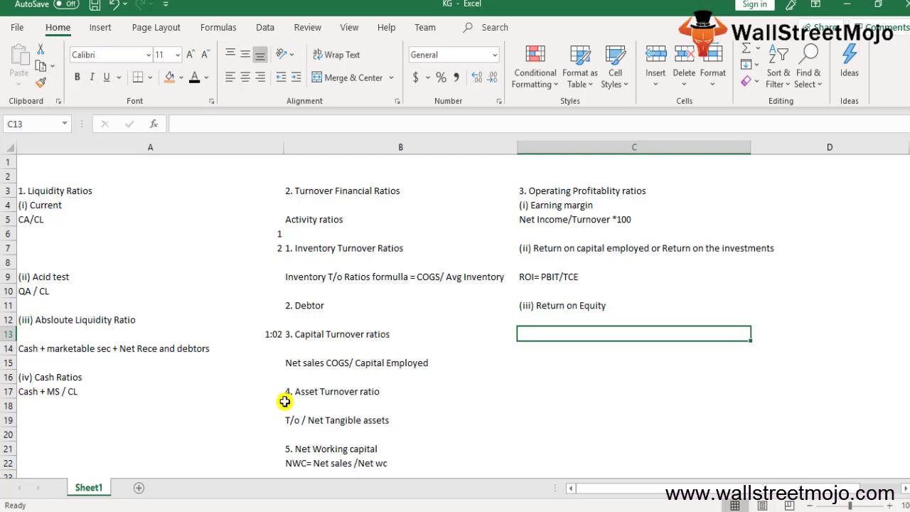
pyautogui.press('Up')
pyautogui.press('Down')
pyautogui.write('Return on')
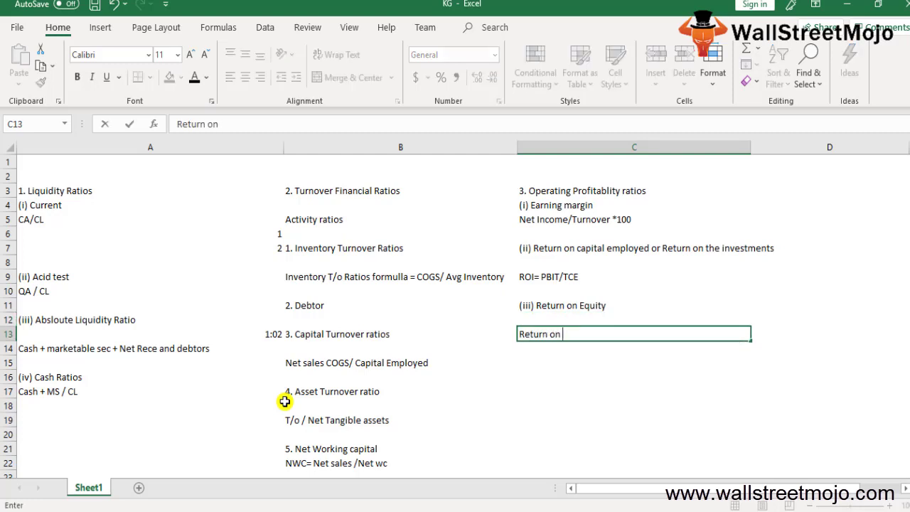
pyautogui.write(' euity')
pyautogui.press('BackSpace')
pyautogui.press('BackSpace')
pyautogui.press('BackSpace')
pyautogui.press('BackSpace')
pyautogui.press('BackSpace')
pyautogui.press('BackSpace')
pyautogui.press('BackSpace')
pyautogui.press('BackSpace')
pyautogui.press('BackSpace')
pyautogui.press('BackSpace')
pyautogui.press('BackSpace')
pyautogui.press('BackSpace')
pyautogui.press('BackSpace')
pyautogui.press('BackSpace')
pyautogui.press('BackSpace')
# Enter the return on equity formula text "ROE PAT- PF/ OSEF*100" in cell C13
pyautogui.write('ROE  PAT')
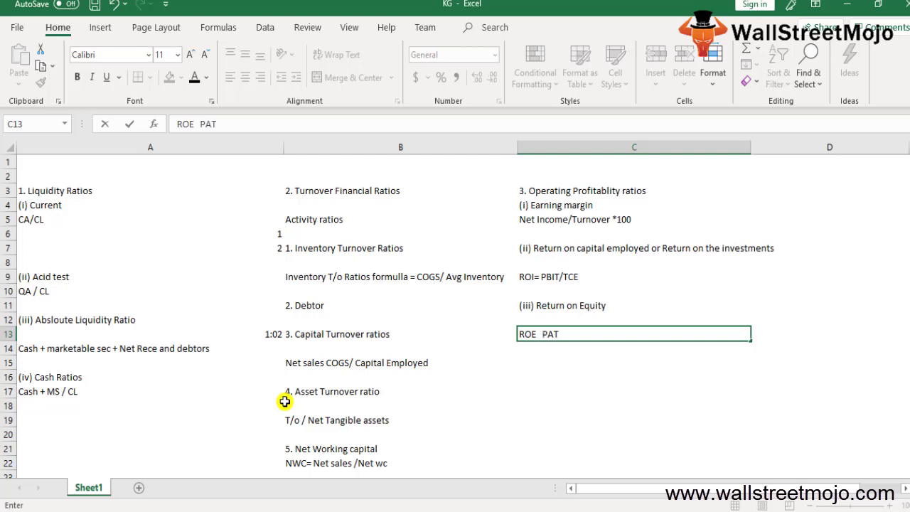
pyautogui.write('- PF/ OSEF*100')
pyautogui.press('Return')
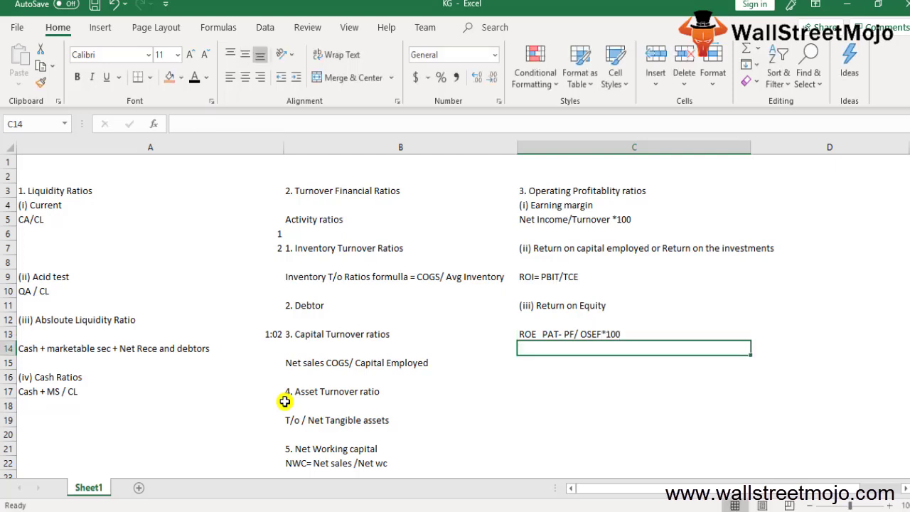
# Leave C14 blank, enter the fourth profitability item "(iv) EPS" in cell C15, and keep that cell selected
pyautogui.press('Return')
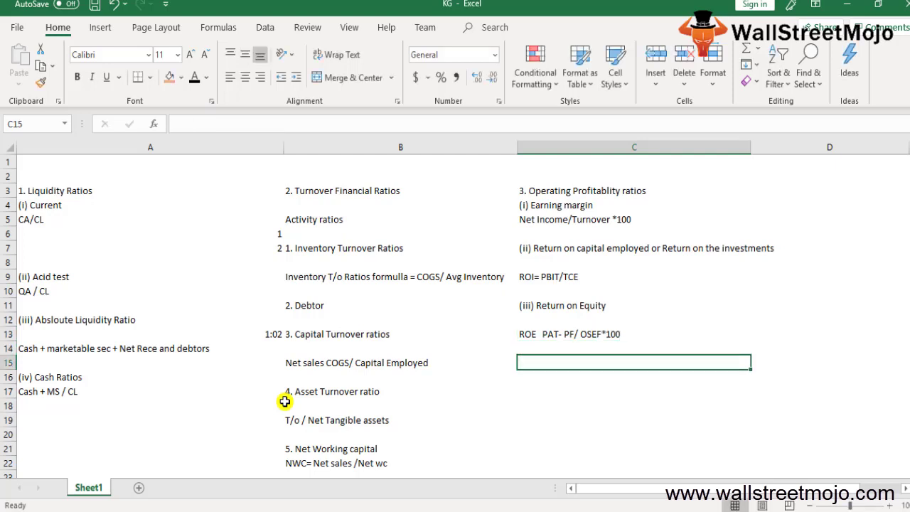
pyautogui.write('(iii')
pyautogui.press('BackSpace')
pyautogui.press('BackSpace')
pyautogui.press('BackSpace')
pyautogui.write('v) EPS')
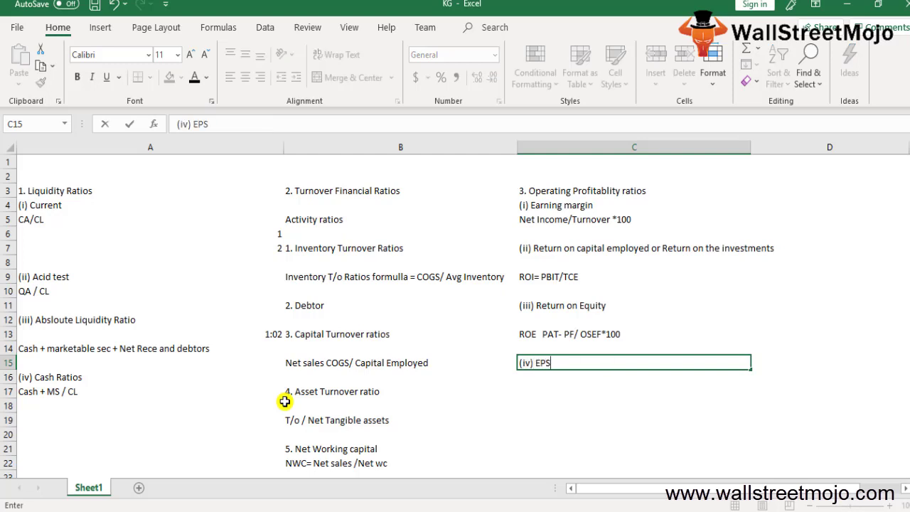
pyautogui.press('Return')
pyautogui.press('Up')
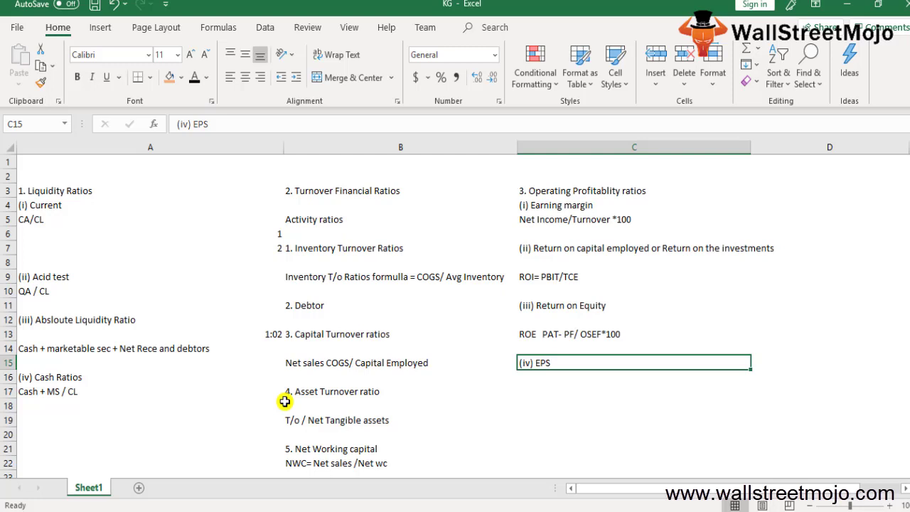
pyautogui.write('e')
pyautogui.press('BackSpace')
pyautogui.write('EPS')
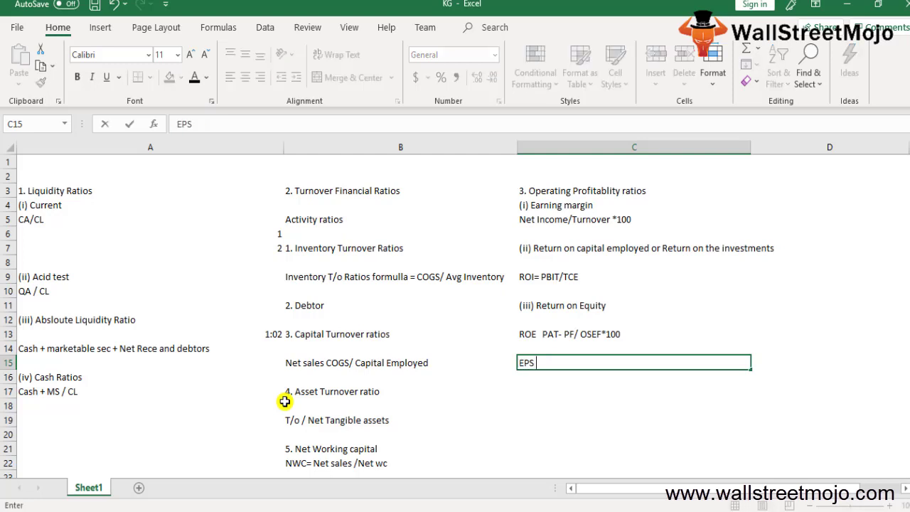
pyautogui.press('Escape')
# Enter the earnings per share formula text "EPS = EAT - PD /No of ordinary shares" in cell C16
pyautogui.press('Down')
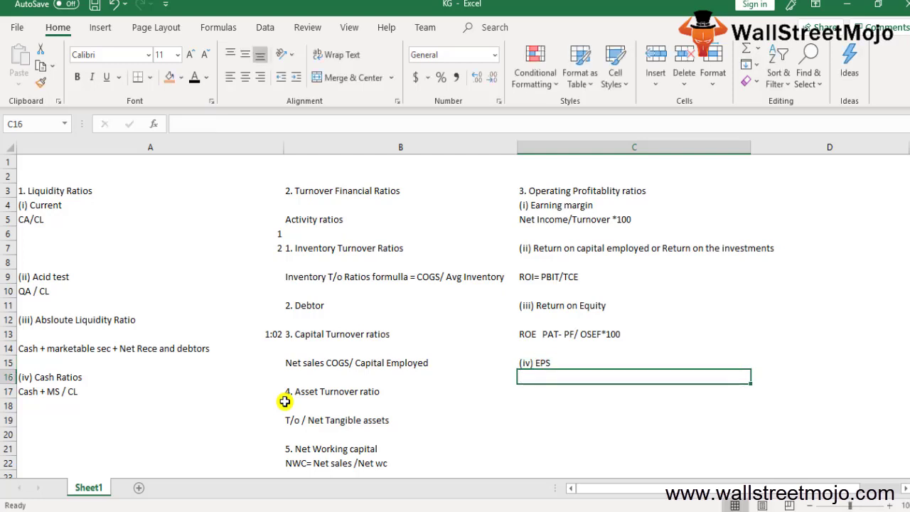
pyautogui.write('EPS =')
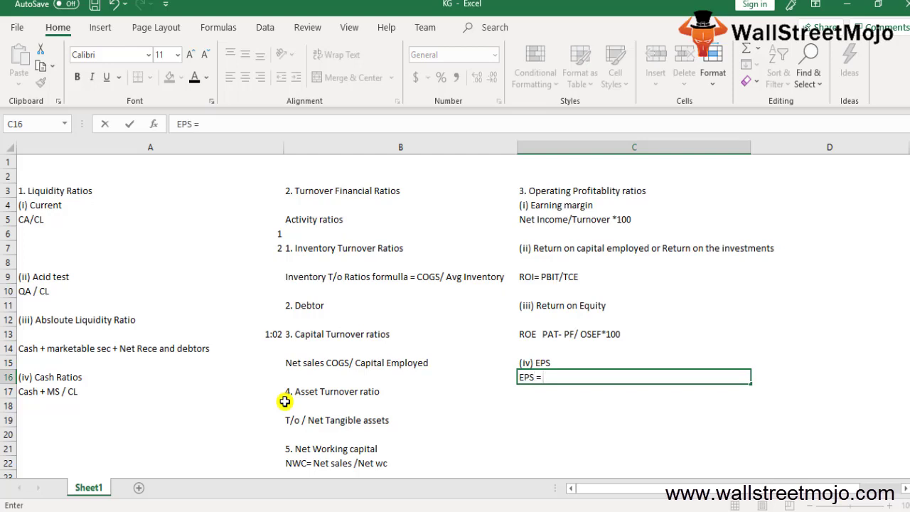
pyautogui.write(' EAT - PD /No of o')
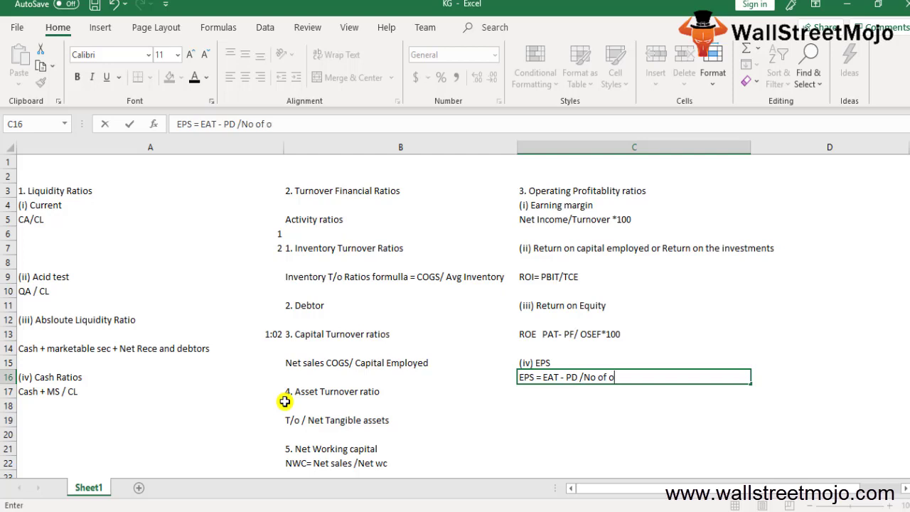
pyautogui.write('rdinary shares')
pyautogui.press('Return')
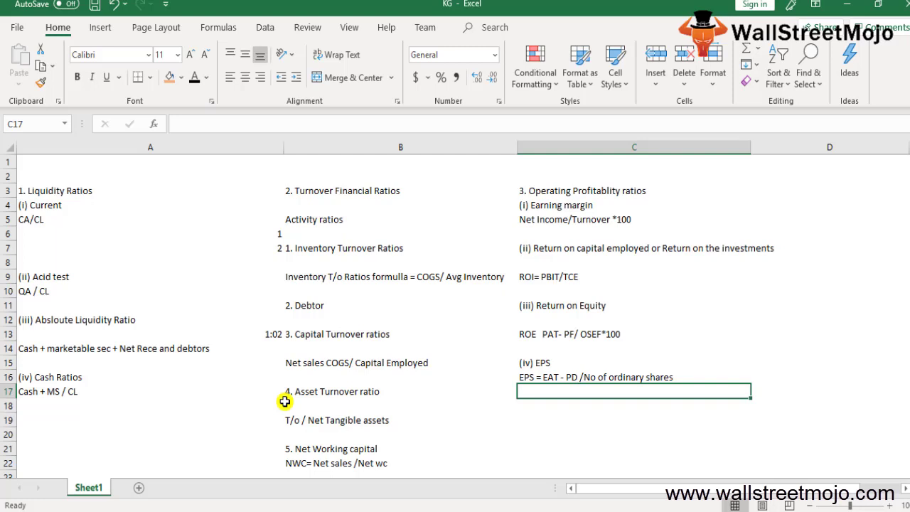
pyautogui.press('Return')
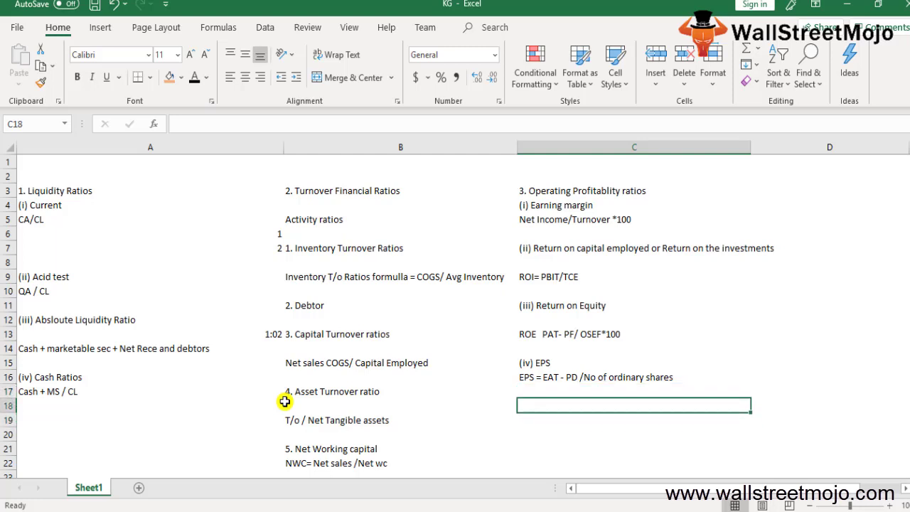
pyautogui.write('(v)')
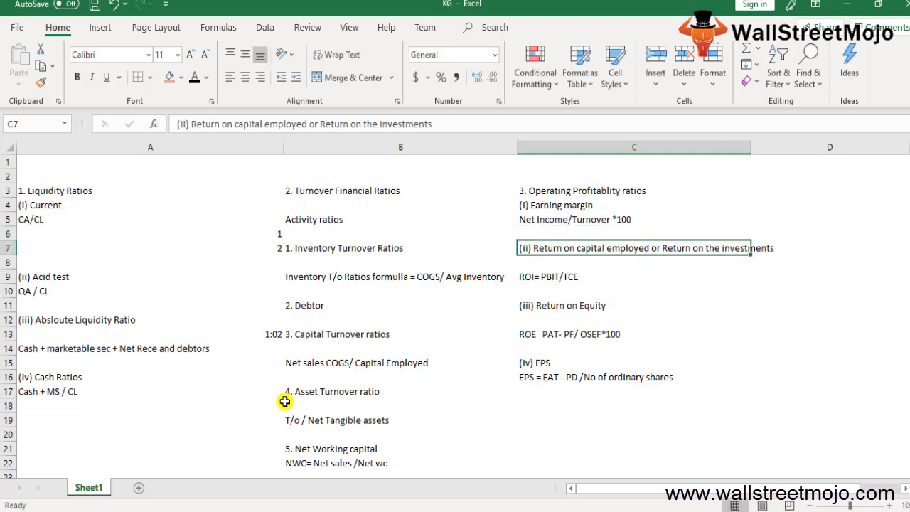
# Enter the fourth section heading "4. Business Risk ratios" in cell A35, below the existing lists
pyautogui.press('Down')
pyautogui.press('Down')
pyautogui.press('Down')
pyautogui.press('Down')
pyautogui.press('Down')
pyautogui.press('Down')
pyautogui.press('Down')
pyautogui.press('Down')
pyautogui.press('Down')
pyautogui.press('Down')
pyautogui.press('Down')
pyautogui.press('Down')
pyautogui.press('Down')
pyautogui.press('Down')
pyautogui.press('Down')
pyautogui.press('Down')
pyautogui.press('Down')
pyautogui.press('Down')
pyautogui.press('Down')
pyautogui.press('Down')
pyautogui.press('Down')
pyautogui.press('Down')
pyautogui.press('Down')
pyautogui.press('Down')
pyautogui.press('Down')
pyautogui.press('Down')
pyautogui.press('Down')
pyautogui.press('Down')
pyautogui.press('Down')
pyautogui.press('Down')
pyautogui.press('Down')
pyautogui.press('Left')
pyautogui.press('Left')
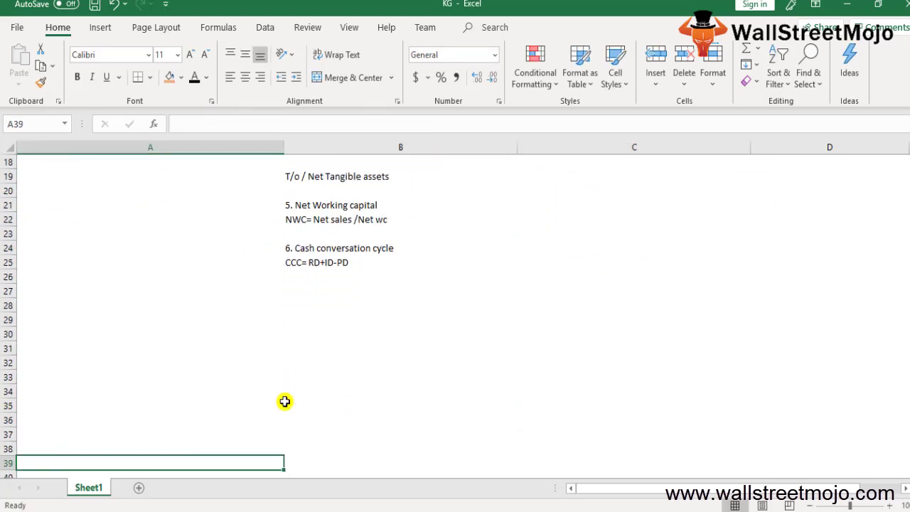
pyautogui.press('Up')
pyautogui.press('Up')
pyautogui.press('Up')
pyautogui.press('Up')
pyautogui.write('4.')
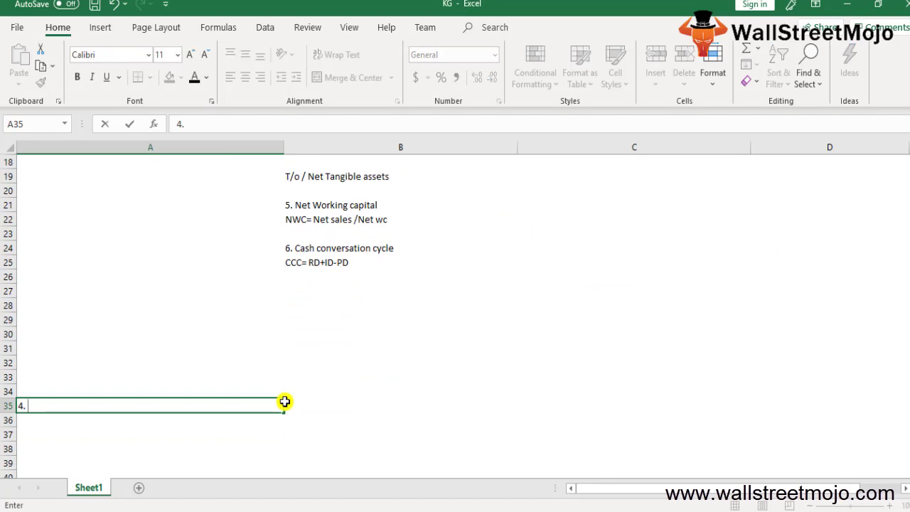
pyautogui.write(' Business Risk')
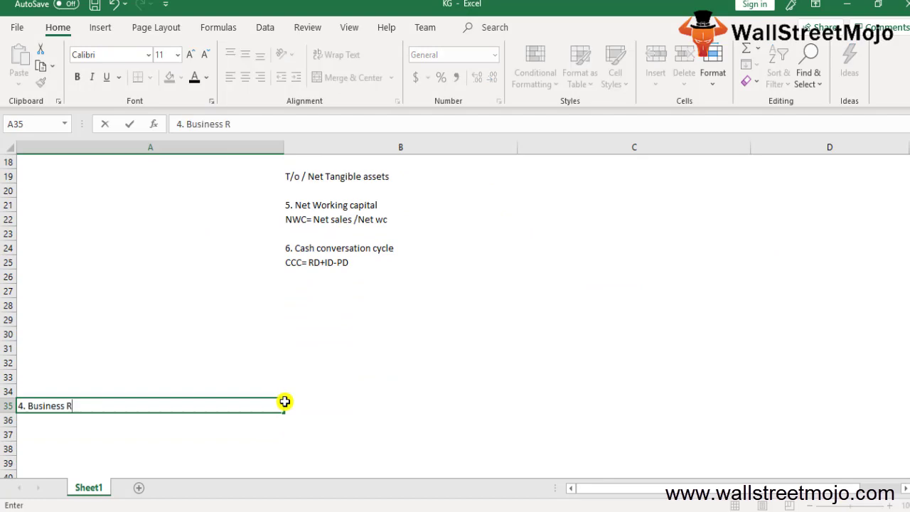
pyautogui.write('ratios')
pyautogui.press('Return')
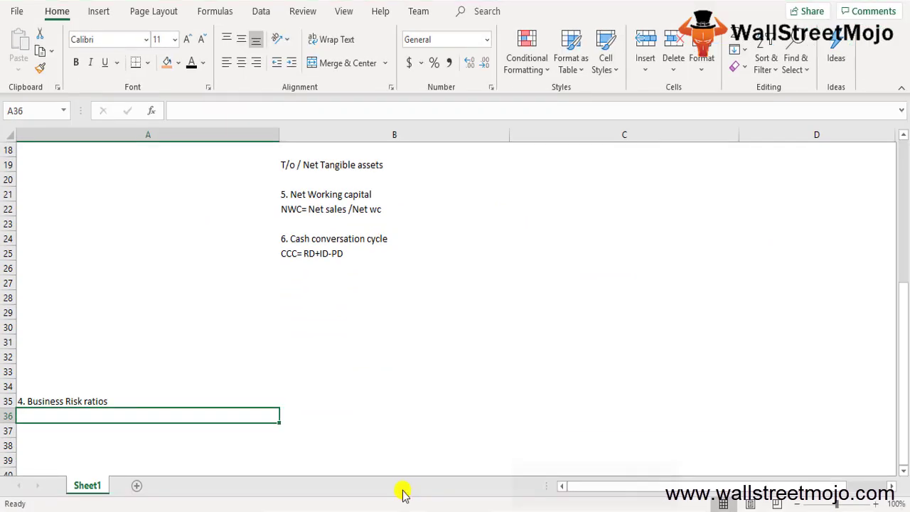
# Leave A36 blank, enter the first business risk item "1. Operating Leverage" in cell A37 and "FA" in cell A38
pyautogui.press('Down')
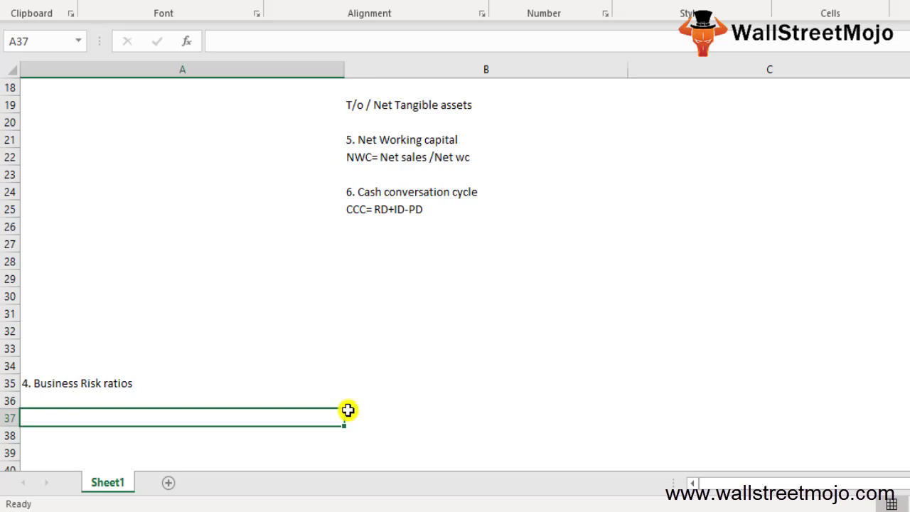
pyautogui.write('1. ')
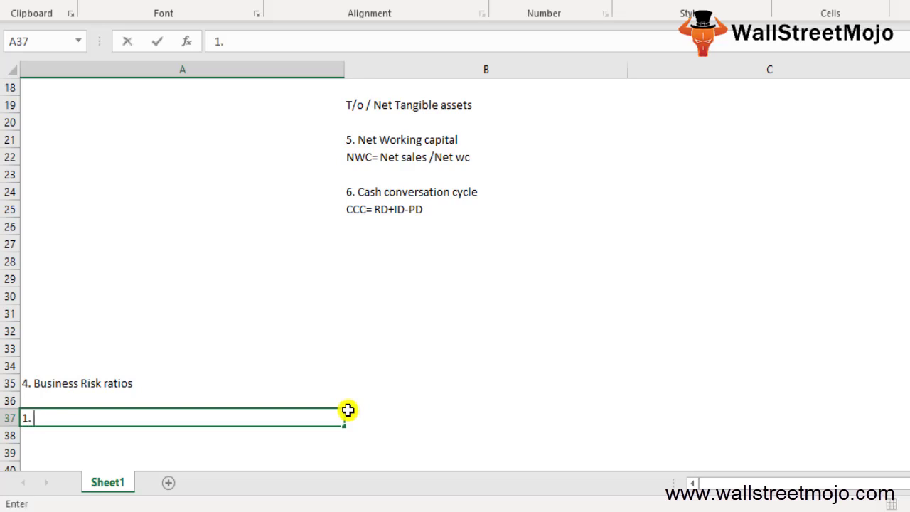
pyautogui.write('Operating')
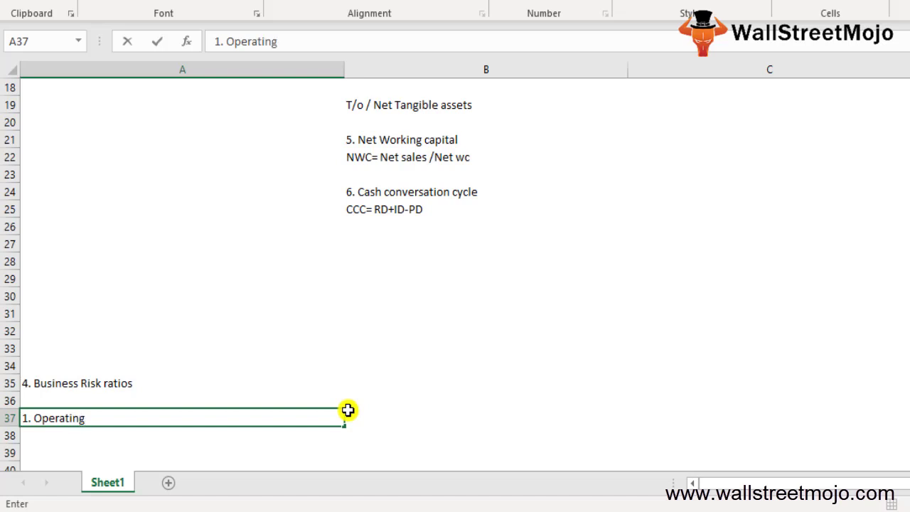
pyautogui.write(' Leverage')
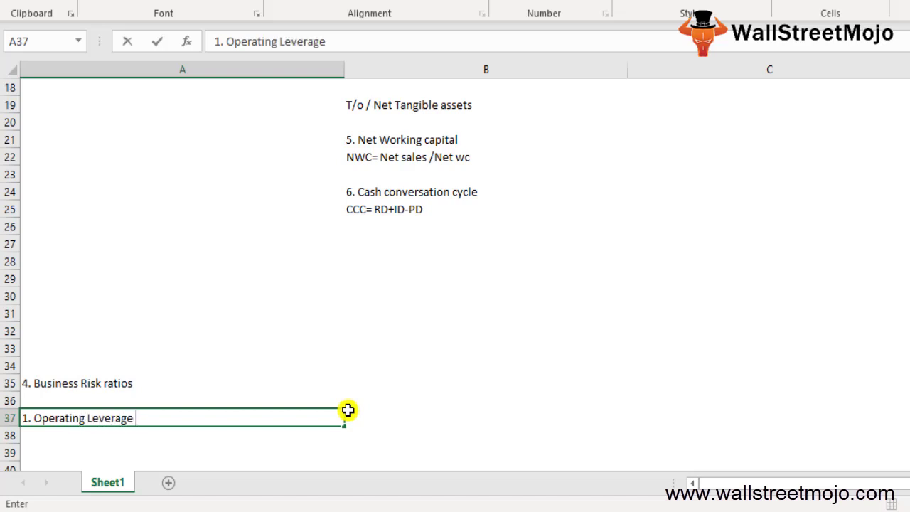
pyautogui.press('Return')
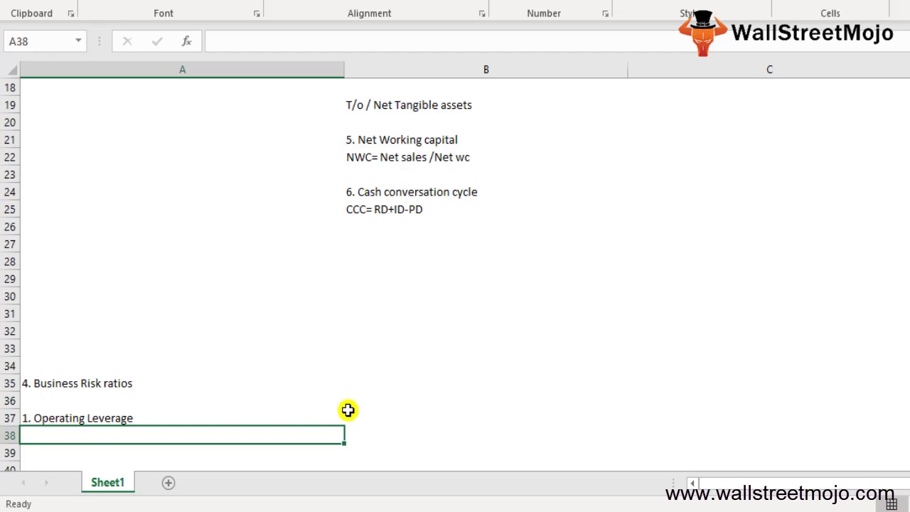
pyautogui.write('FA')
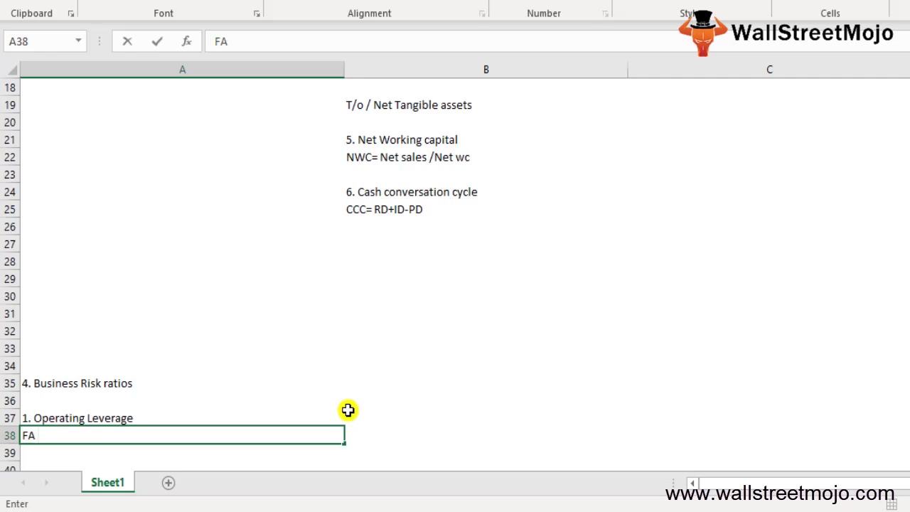
pyautogui.press('Return')
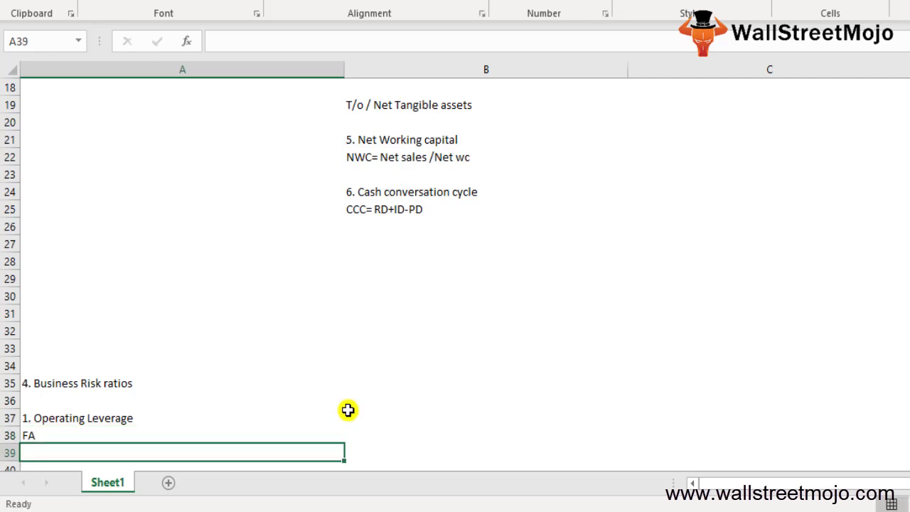
# Enter the operating leverage formula text "OL = % change in EBIT / % change in Sales" in cell A39
pyautogui.press('Down')
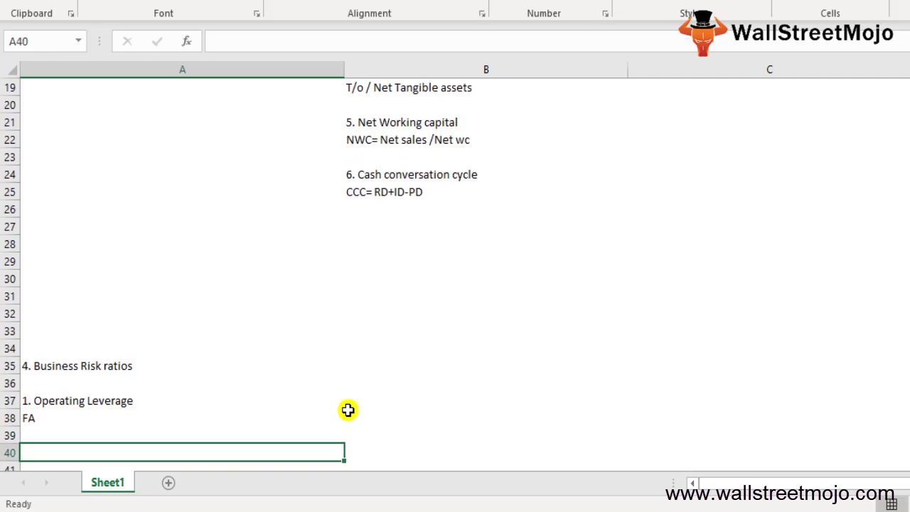
pyautogui.press('Up')
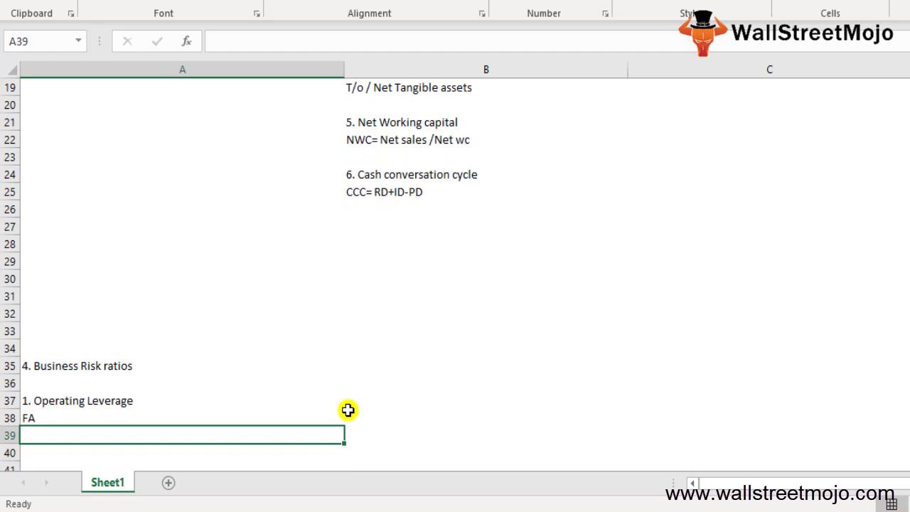
pyautogui.write('OL = ')
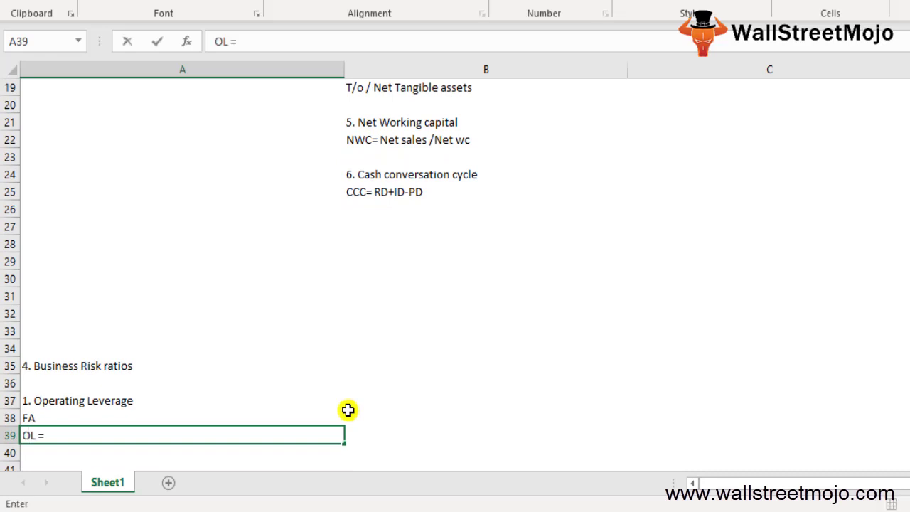
pyautogui.write('% change in')
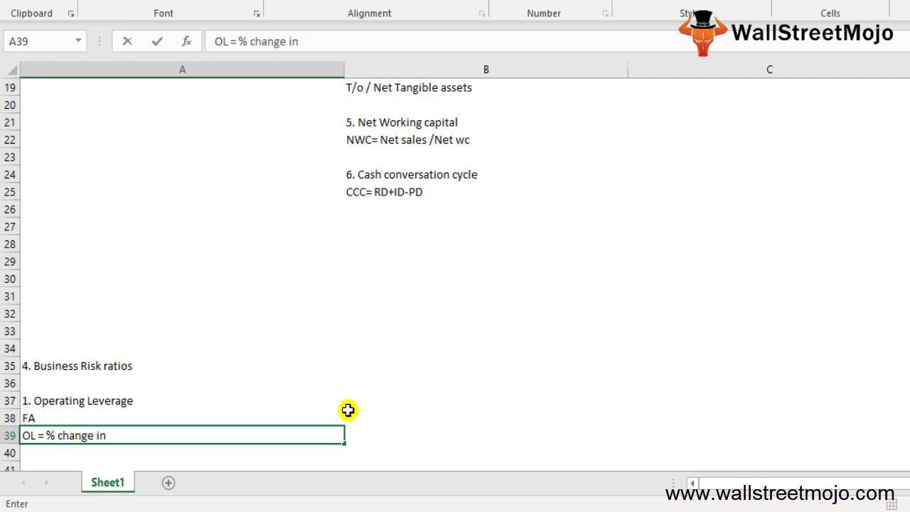
pyautogui.write(' EBIT / % cf')
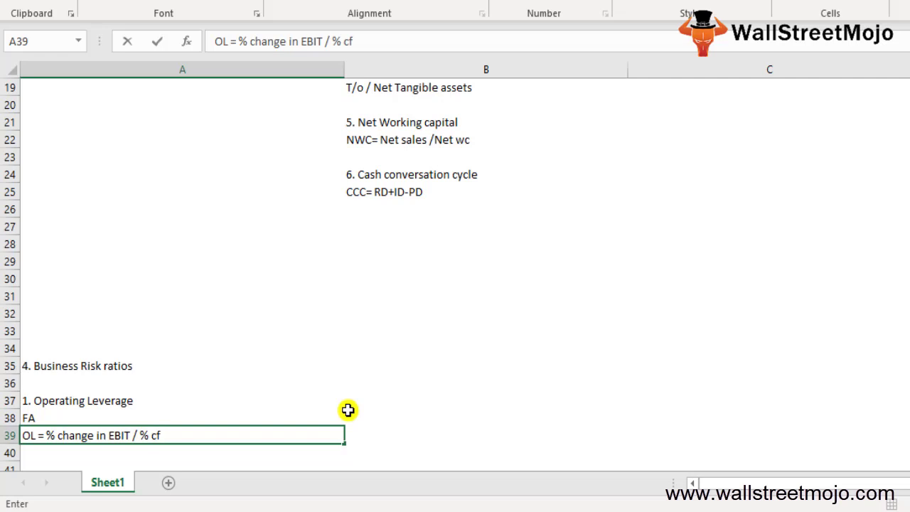
pyautogui.press('BackSpace')
pyautogui.write('hnag')
pyautogui.press('BackSpace')
pyautogui.press('BackSpace')
pyautogui.press('BackSpace')
pyautogui.write('ange in Sales')
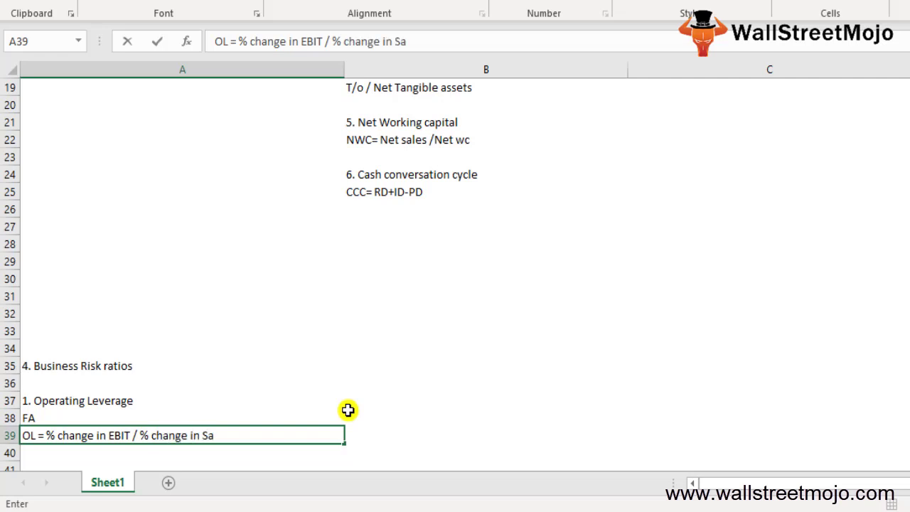
pyautogui.press('Return')
# Leave A40 blank and enter the second business risk item "2. Financial ratios" in cell A41
pyautogui.press('Return')
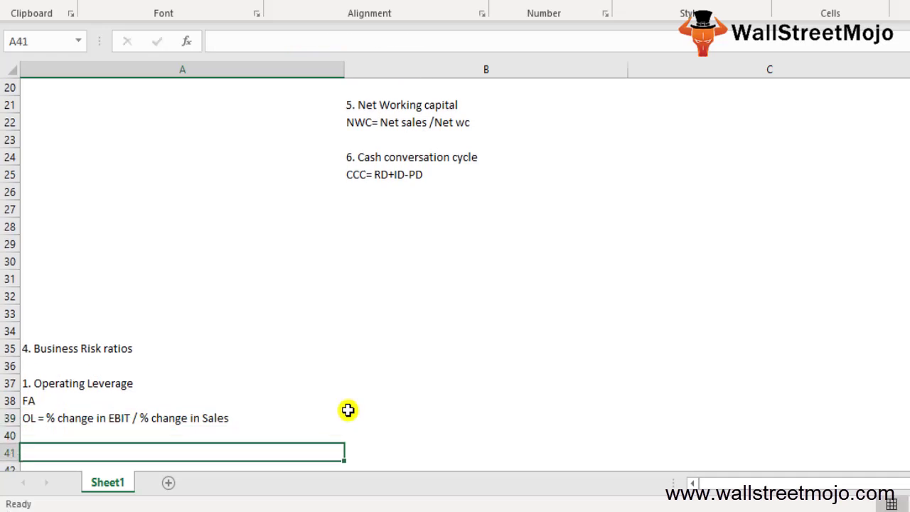
pyautogui.write('2. Financ')
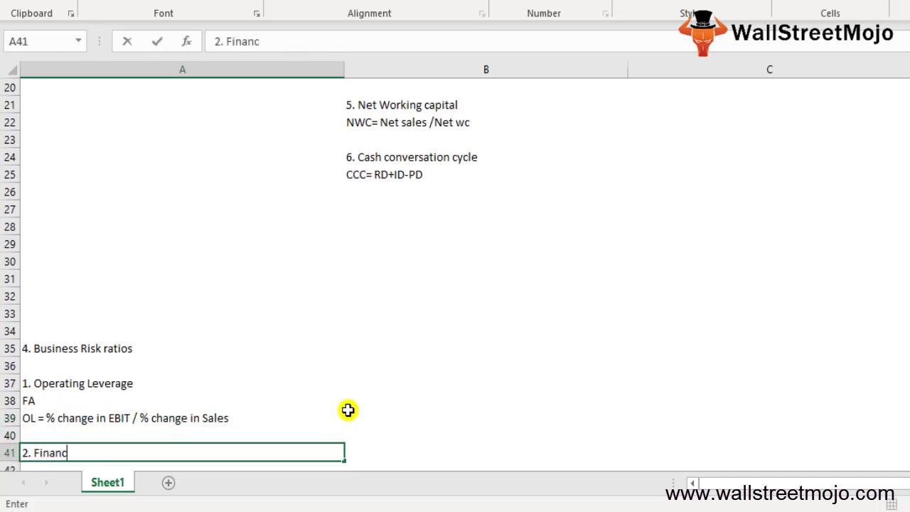
pyautogui.press('BackSpace')
pyautogui.press('BackSpace')
pyautogui.press('BackSpace')
pyautogui.write('ancial ratios')
pyautogui.press('Return')
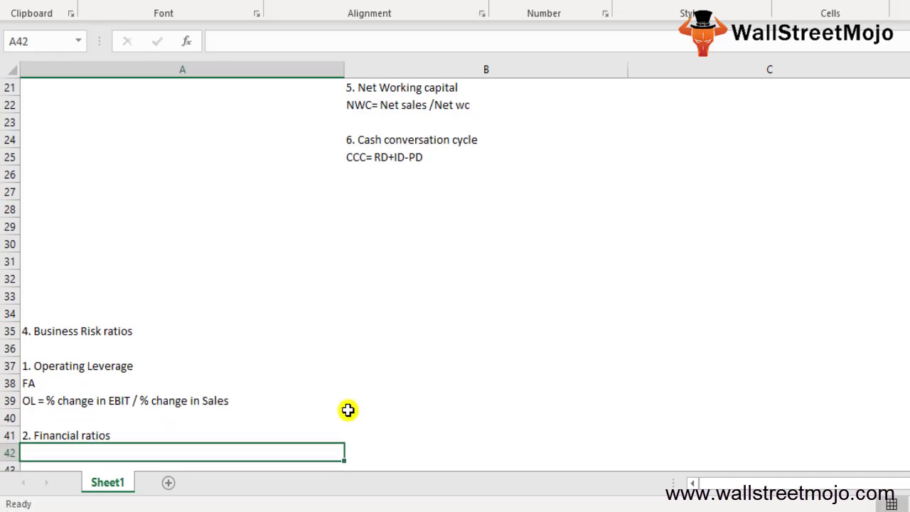
# Leave A42 blank and enter the financial leverage formula text "FL= % change in net income / % change in EBIT" in cell A43
pyautogui.press('Return')
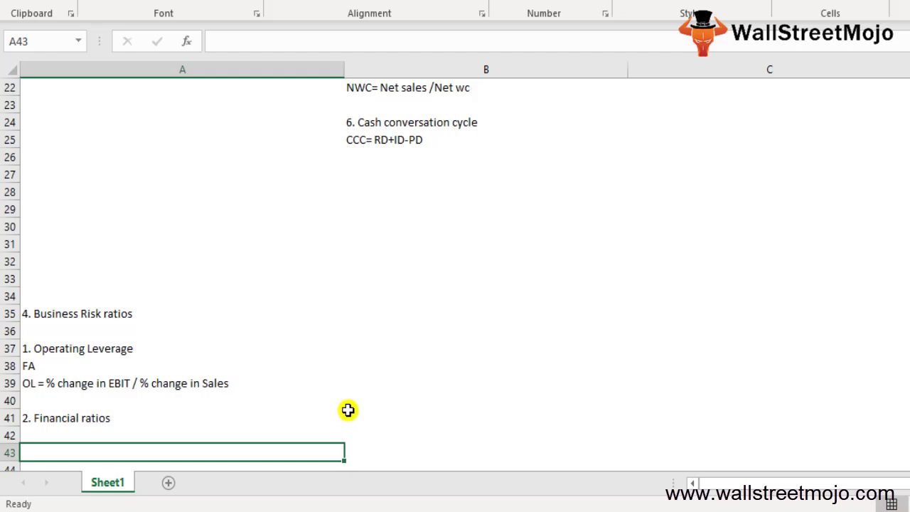
pyautogui.write('FLF')
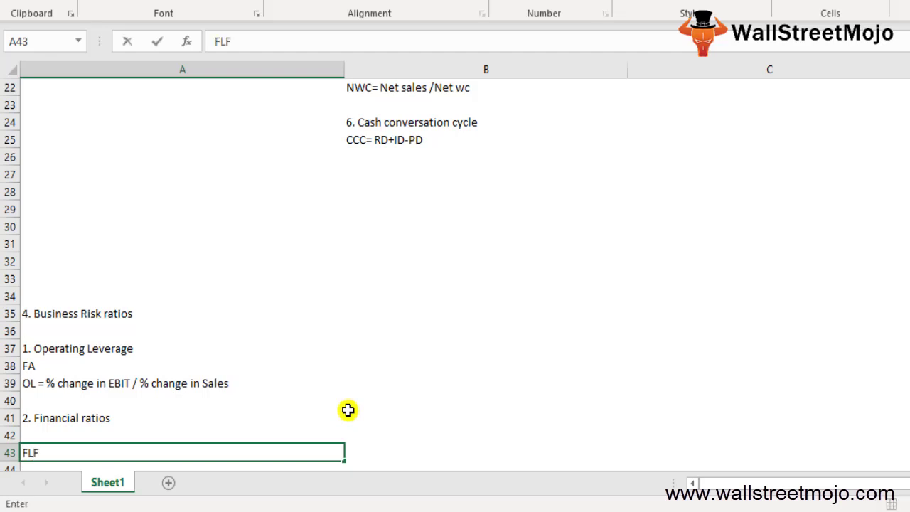
pyautogui.press('BackSpace')
pyautogui.write('=')
pyautogui.write(' %')
pyautogui.write(' change of')
pyautogui.press('BackSpace')
pyautogui.press('BackSpace')
pyautogui.write('in')
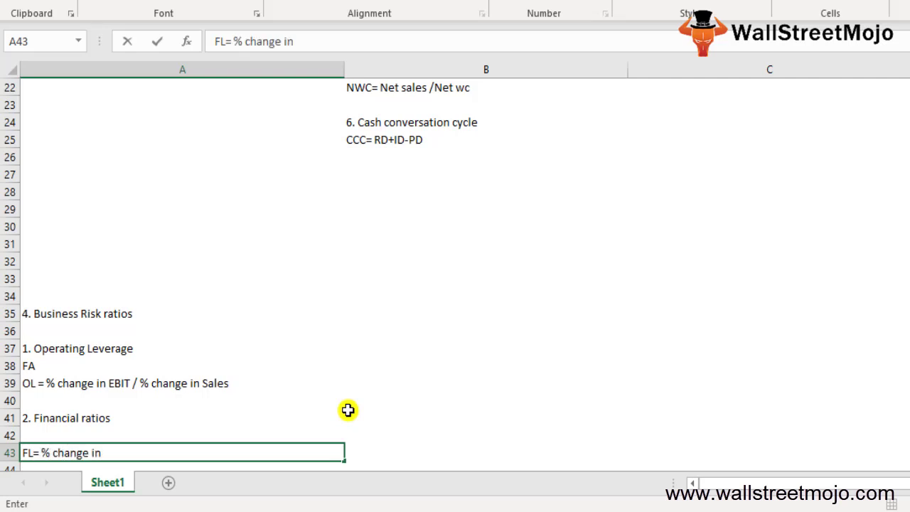
pyautogui.write(' net income ')
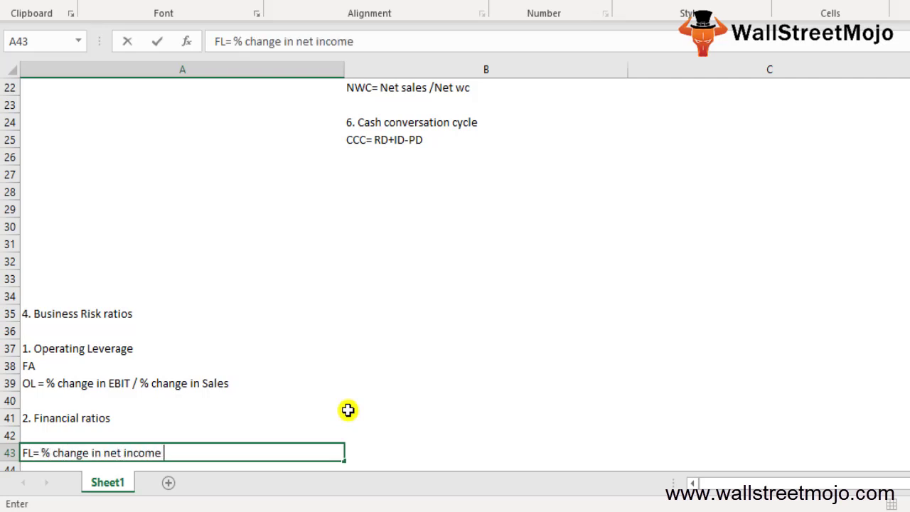
pyautogui.write('/ % cah')
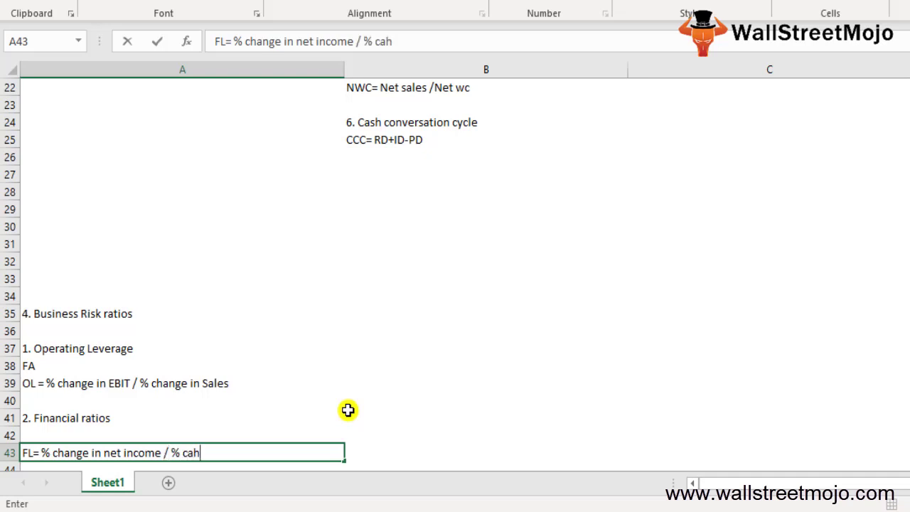
pyautogui.press('BackSpace')
pyautogui.press('BackSpace')
pyautogui.write('hange in EB')
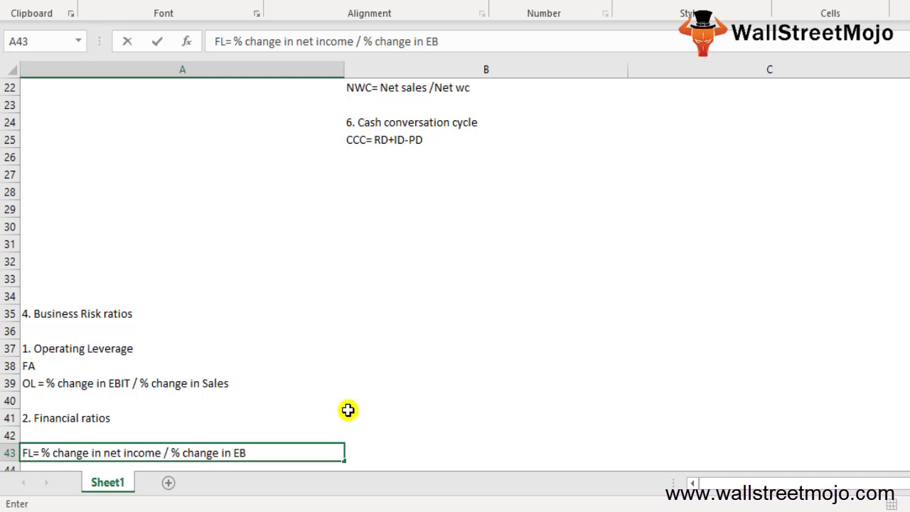
pyautogui.write('IT')
pyautogui.press('Return')
# Leave A44 blank and enter the third business risk item "3. Total leverage" in cell A45
pyautogui.press('Down')
pyautogui.press('Down')
pyautogui.press('Down')
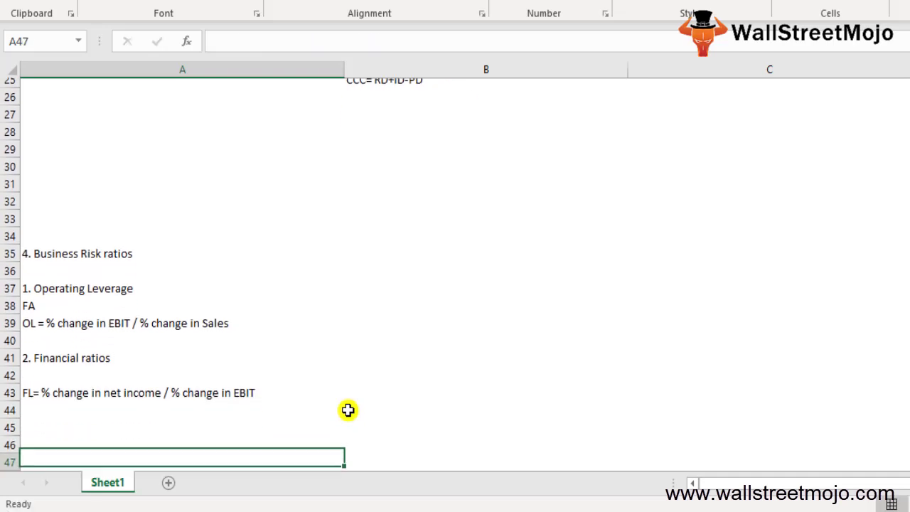
pyautogui.press('Up')
pyautogui.press('Up')
pyautogui.write('3.')
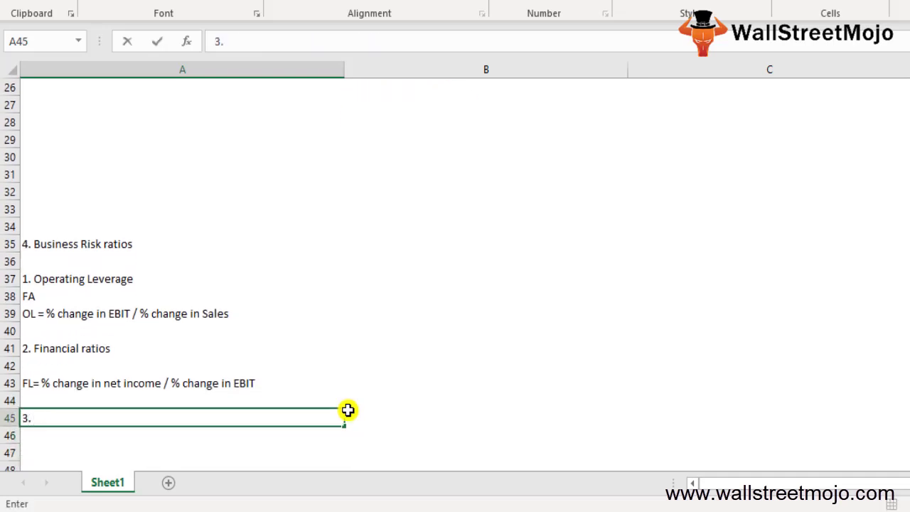
pyautogui.write(' Total leverage')
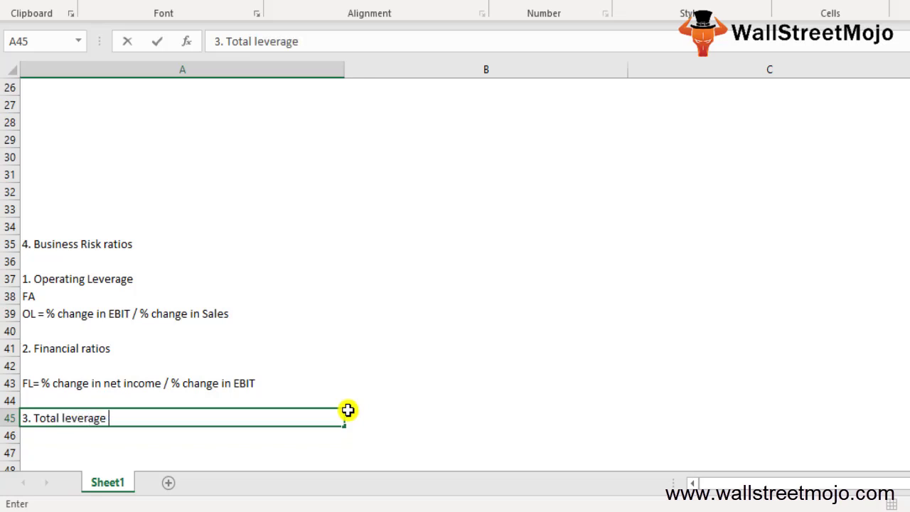
pyautogui.press('Return')
# Leave A46 blank and enter the formula text "Total leverage = % change in NP /% change in sales" in cell A47
pyautogui.press('Down')
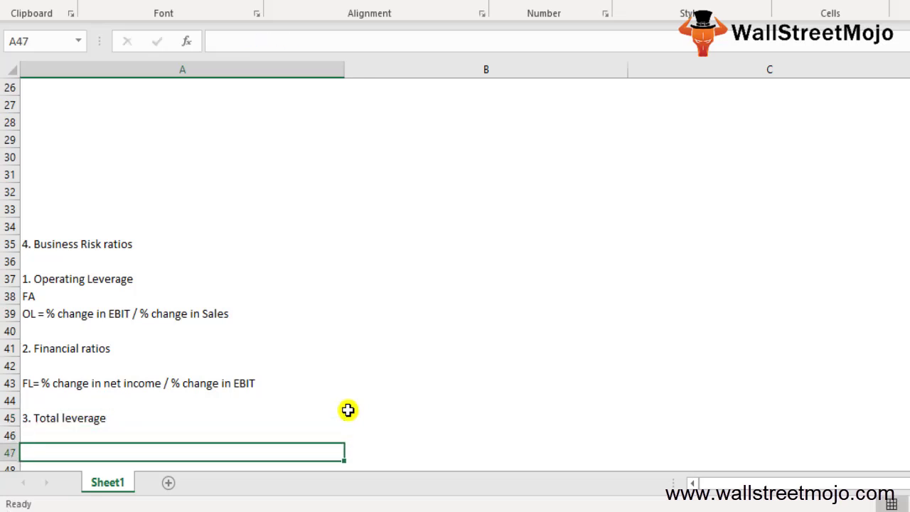
pyautogui.press('Down')
pyautogui.press('Down')
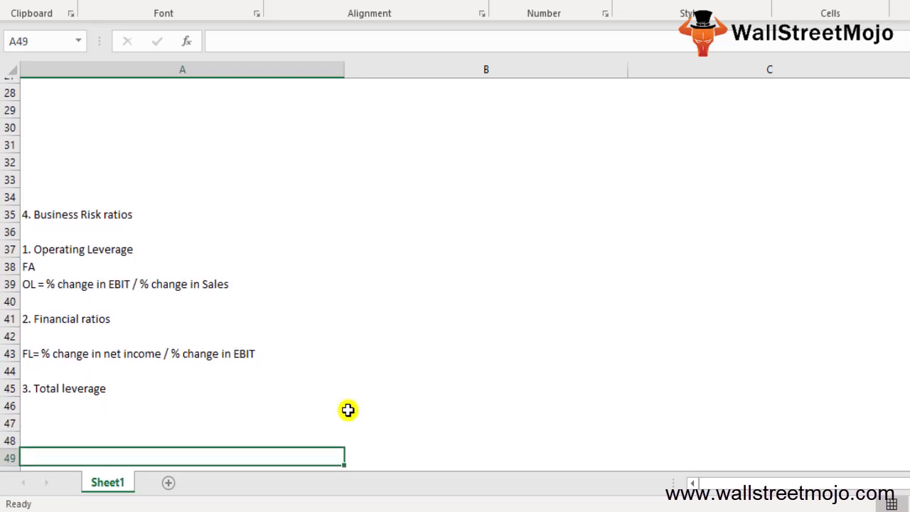
pyautogui.press('Up')
pyautogui.press('Up')
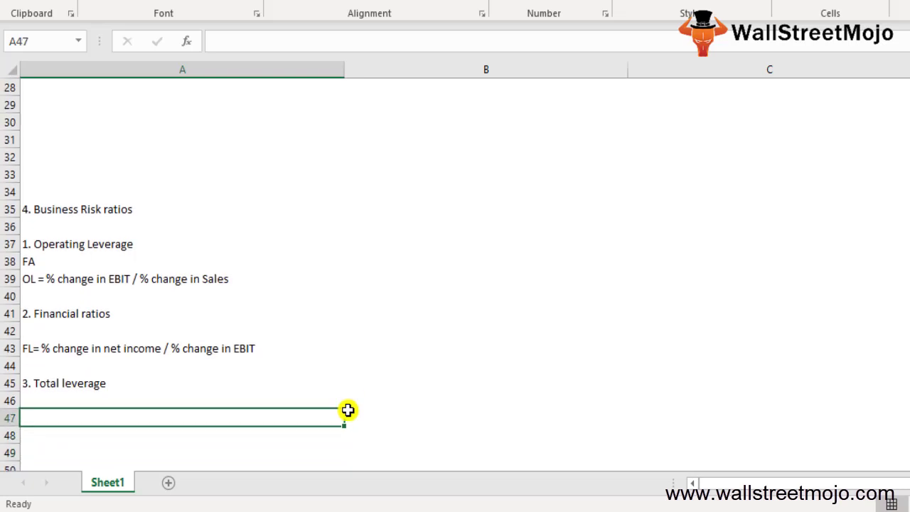
pyautogui.write('Tot')
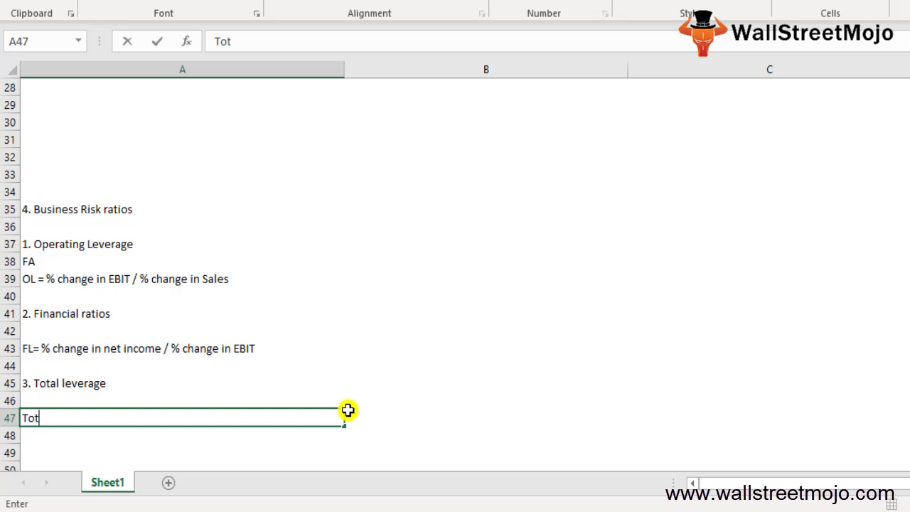
pyautogui.write('al leverage ')
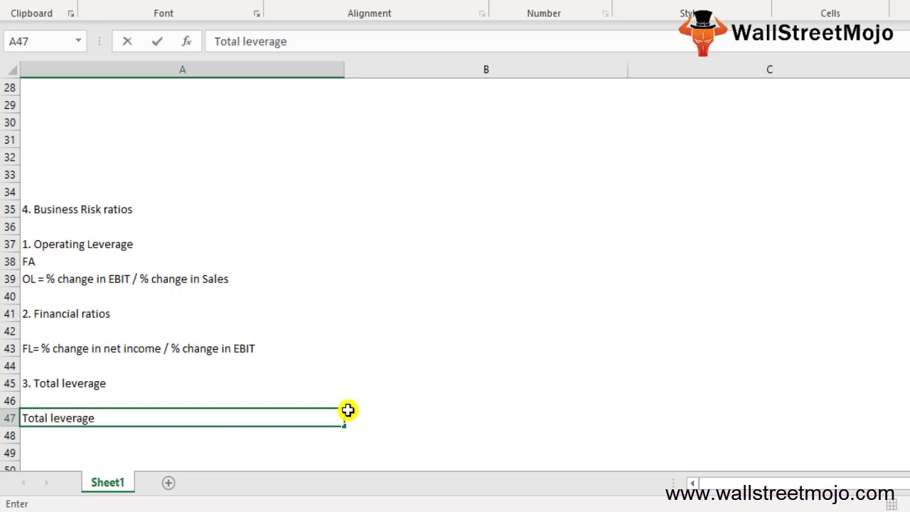
pyautogui.write('formyu')
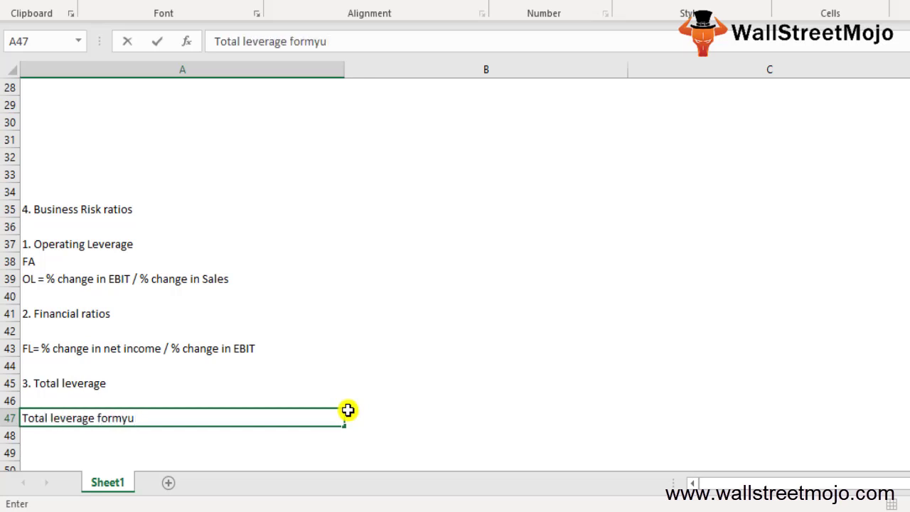
pyautogui.press('BackSpace')
pyautogui.press('BackSpace')
pyautogui.press('BackSpace')
pyautogui.press('BackSpace')
pyautogui.press('BackSpace')
pyautogui.press('BackSpace')
pyautogui.write('=')
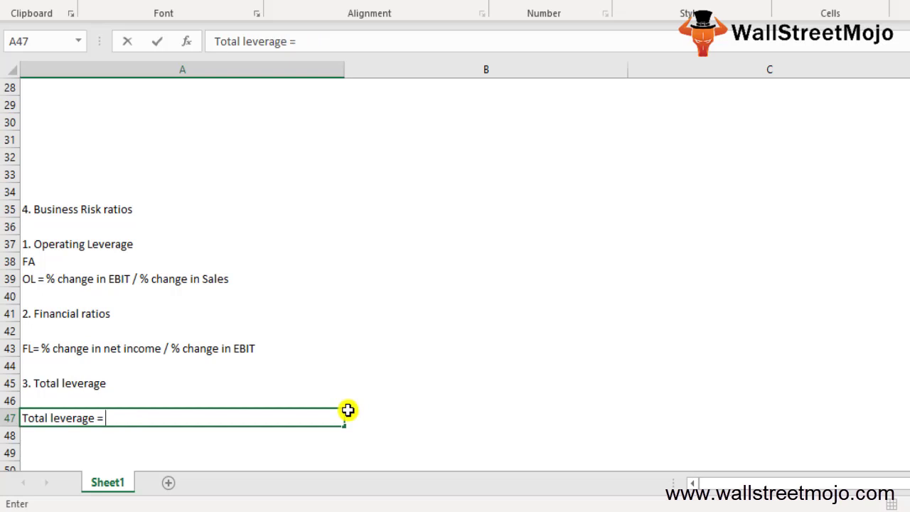
pyautogui.write(' % change in NP')
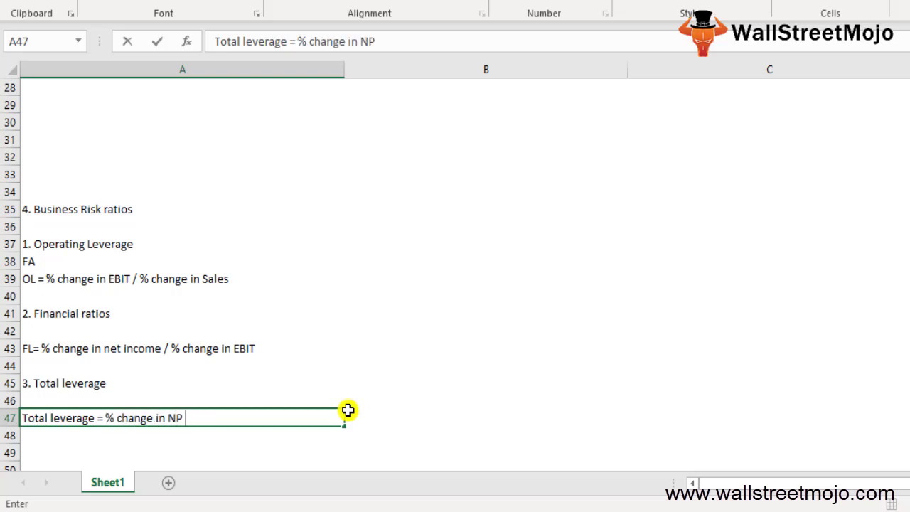
pyautogui.write(' /% cahgne')
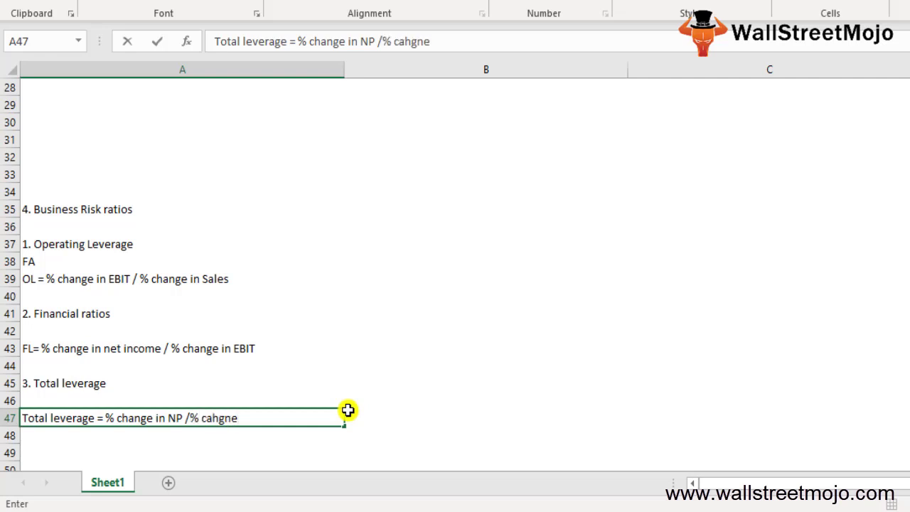
pyautogui.press('BackSpace')
pyautogui.press('BackSpace')
pyautogui.press('BackSpace')
pyautogui.press('BackSpace')
pyautogui.press('BackSpace')
pyautogui.press('BackSpace')
pyautogui.write('c')
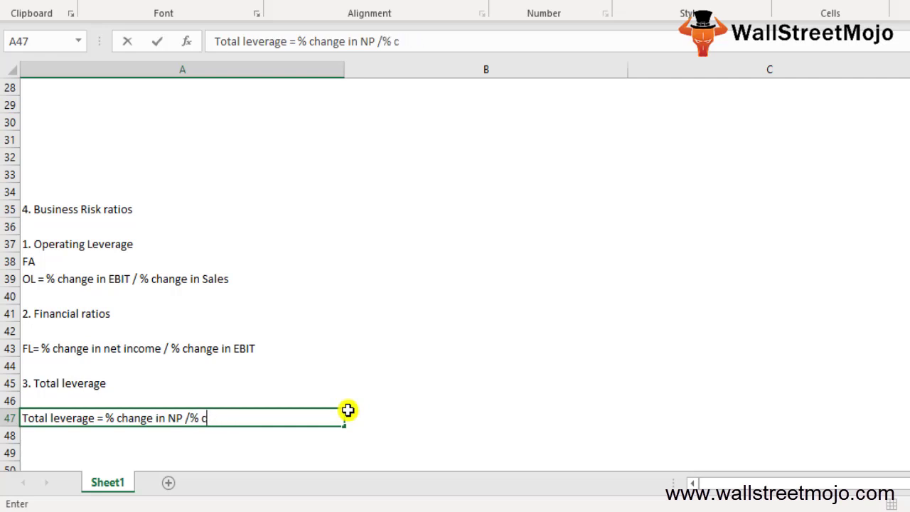
pyautogui.write('hange in sales')
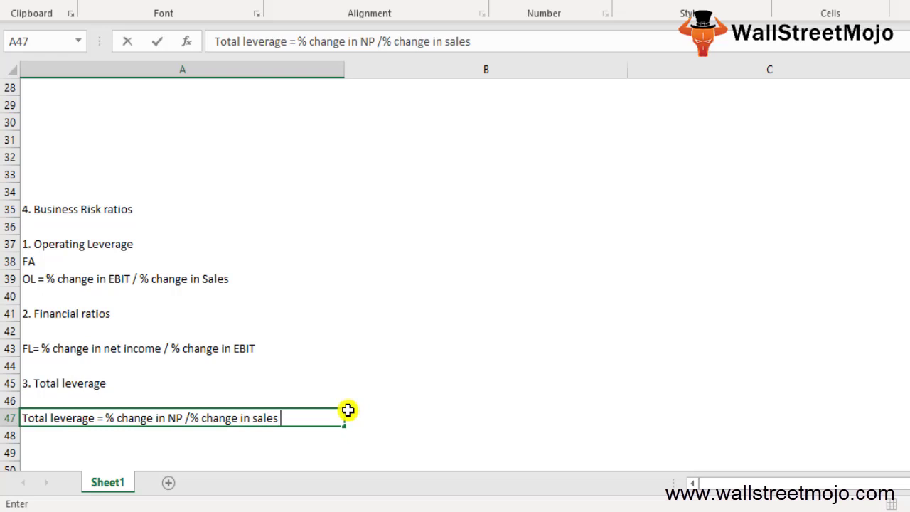
pyautogui.press('Return')
# Enter the section heading "5. Financial Risk ratios" in cell B35, beside the business risk heading
pyautogui.press('Up')
pyautogui.press('Up')
pyautogui.press('Up')
pyautogui.press('Up')
pyautogui.press('Up')
pyautogui.press('Up')
pyautogui.press('Up')
pyautogui.press('Up')
pyautogui.press('Up')
pyautogui.press('Up')
pyautogui.press('Up')
pyautogui.press('Up')
pyautogui.press('Up')
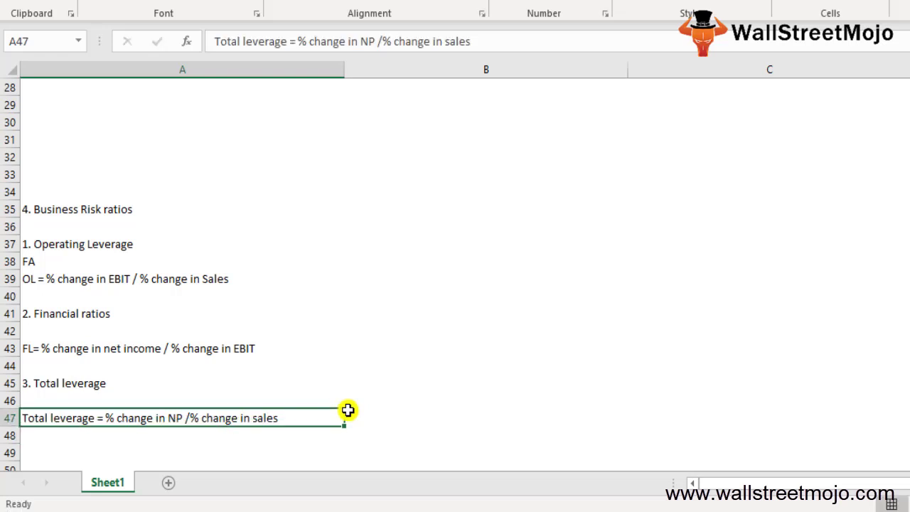
pyautogui.press('Right')
pyautogui.write('5. F')
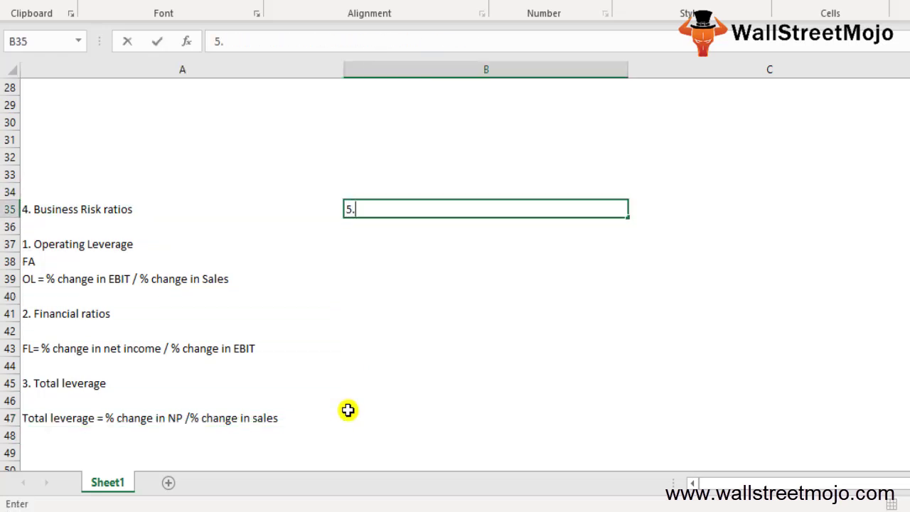
pyautogui.write('ncial Risk ratios')
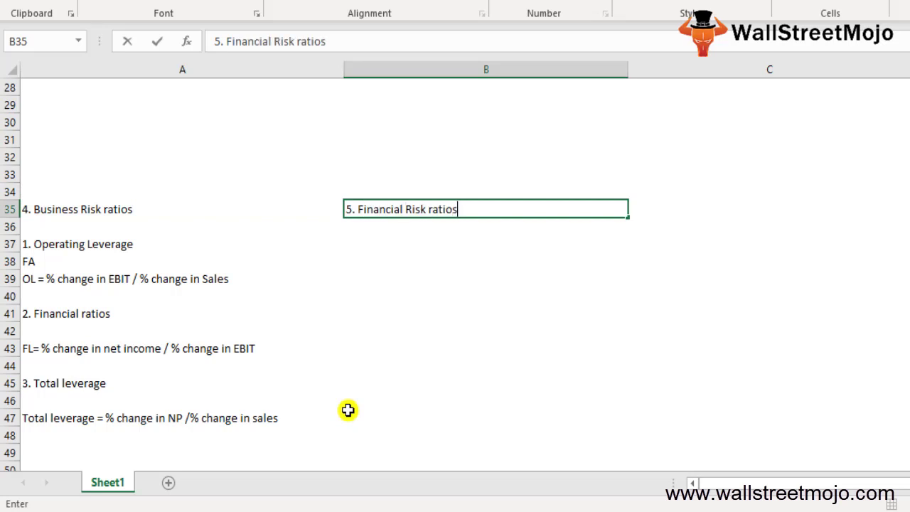
pyautogui.press('Return')
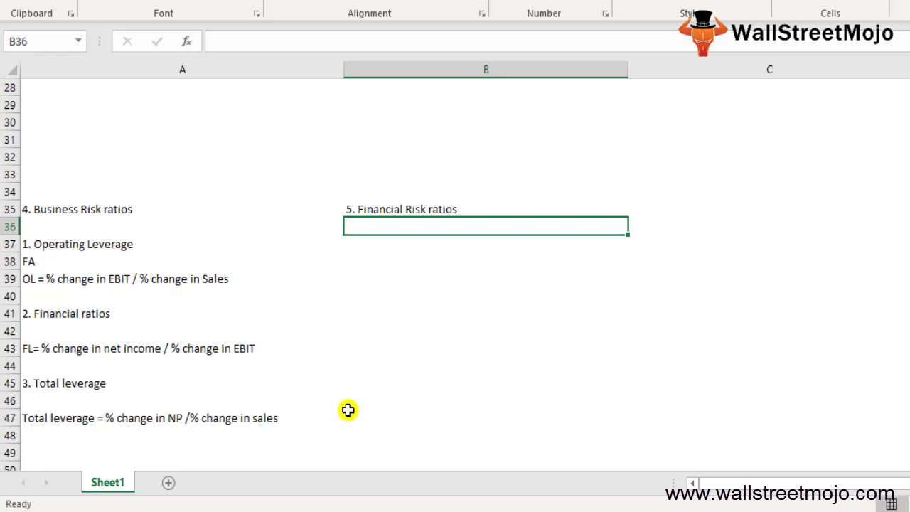
# Leave B36 blank and enter the first financial risk item "1. Debt Equity ration" in cell B37
pyautogui.press('Down')
pyautogui.write('1.')
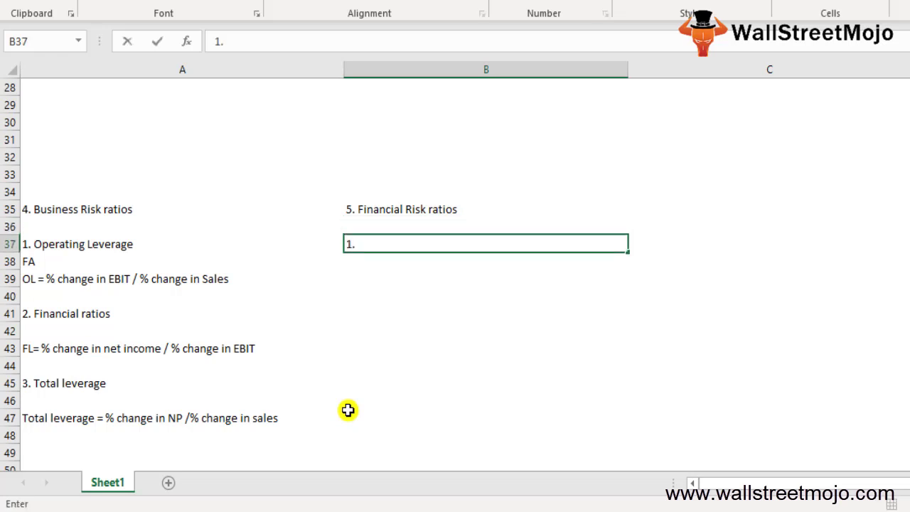
pyautogui.write(' Debt Equit')
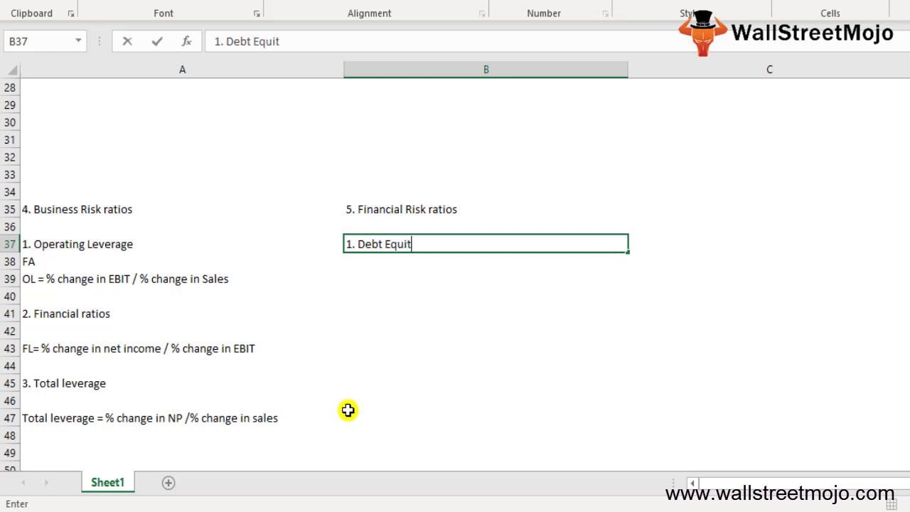
pyautogui.write('y ration')
pyautogui.press('Return')
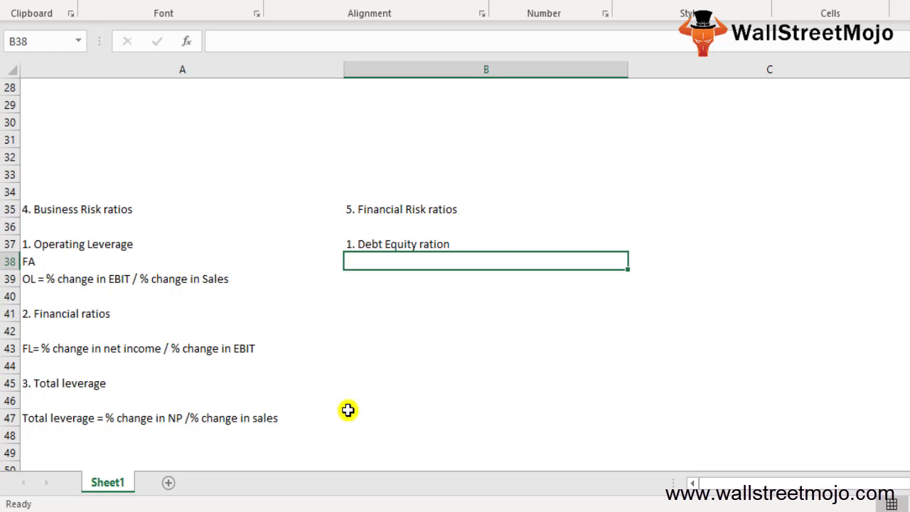
# Leave B38 blank and enter the second financial risk item "2. Interest coverage ratio" in cell B39
pyautogui.press('Return')
pyautogui.write('2.')
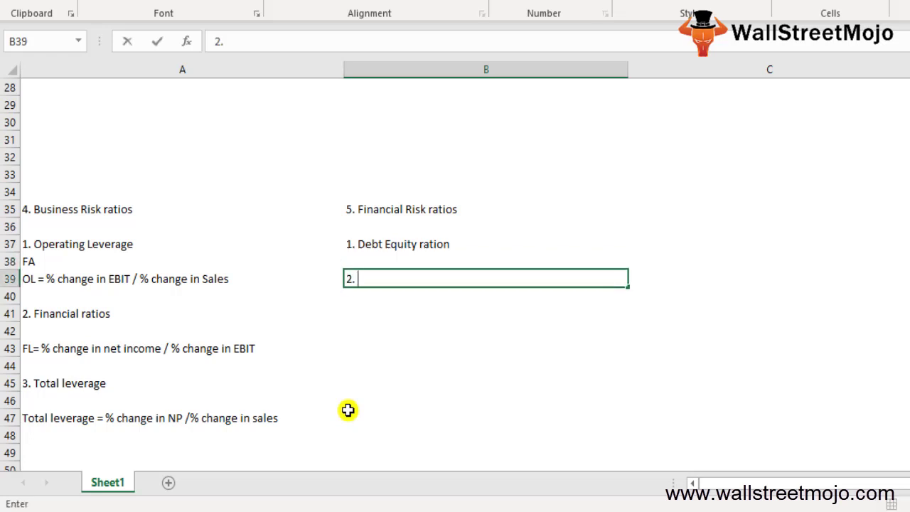
pyautogui.write(' Intere')
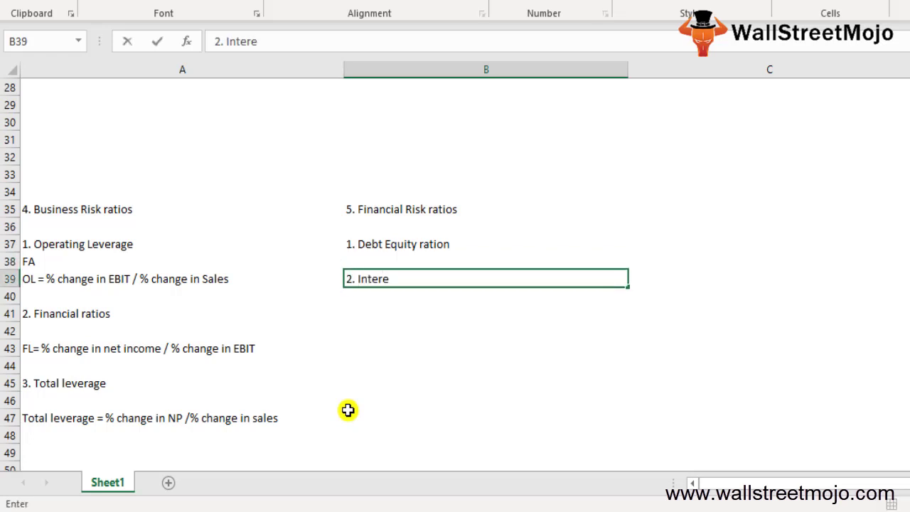
pyautogui.write('st coverage rartios')
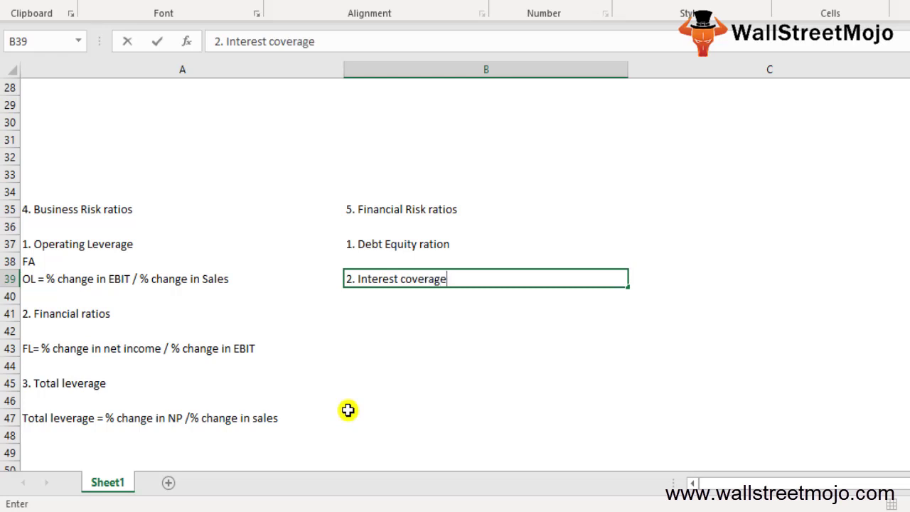
pyautogui.press('BackSpace')
pyautogui.press('BackSpace')
pyautogui.press('BackSpace')
pyautogui.press('BackSpace')
pyautogui.press('BackSpace')
pyautogui.write('tio')
pyautogui.press('Return')
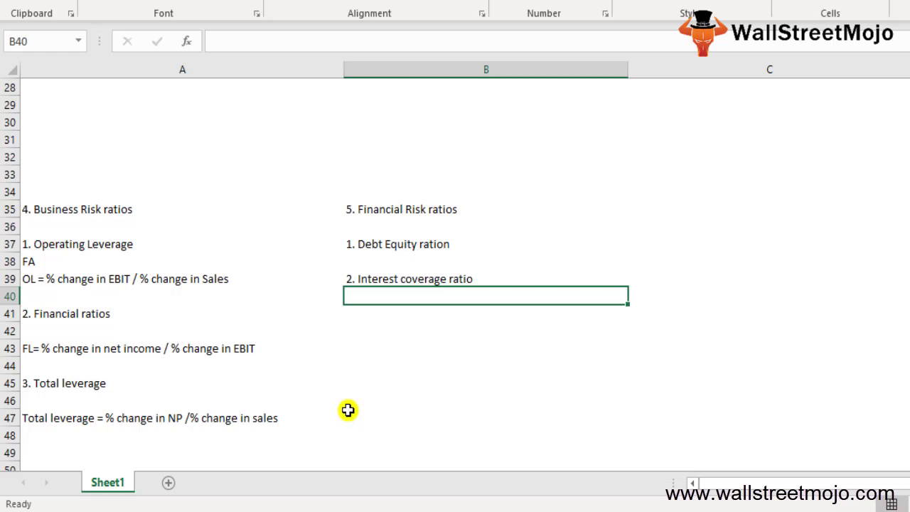
# Leave B40 blank and enter the interest coverage formula text "EBITDA / Interest Expense" in cell B41
pyautogui.press('Return')
pyautogui.write('EBNI')
pyautogui.press('BackSpace')
pyautogui.press('BackSpace')
pyautogui.press('BackSpace')
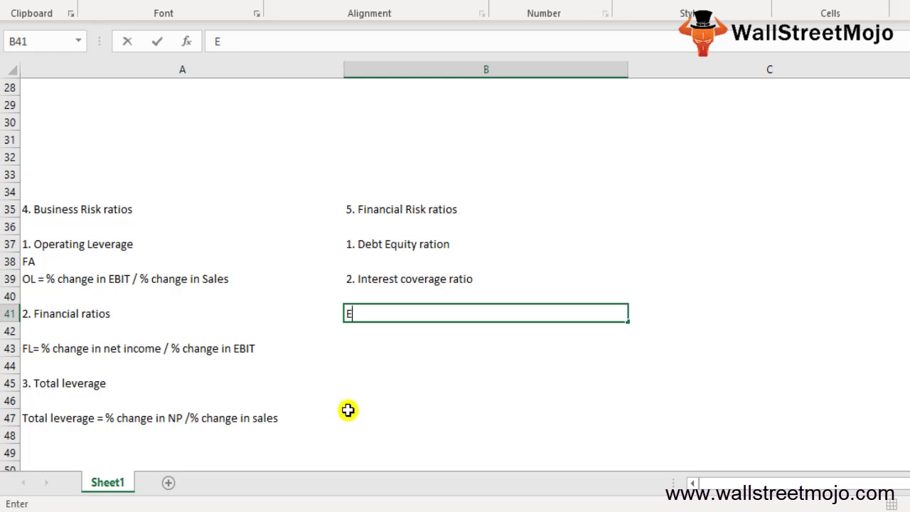
pyautogui.write('BITDA')
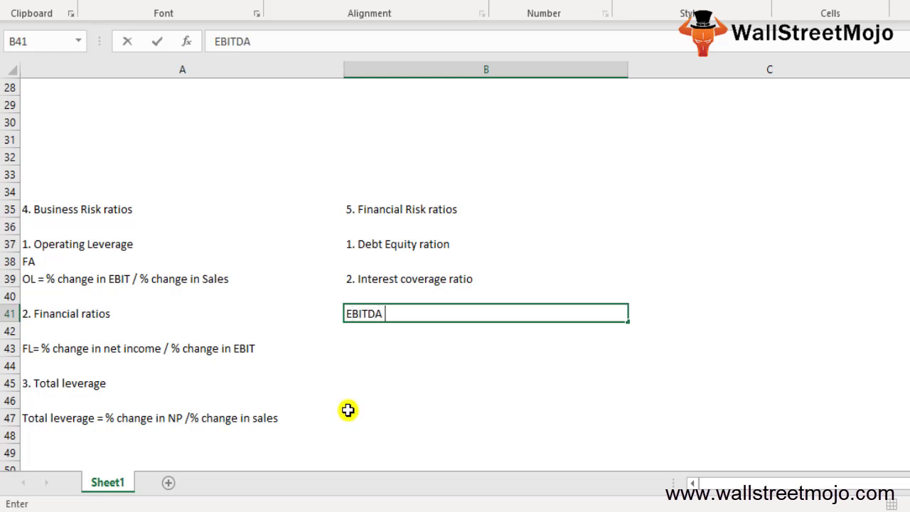
pyautogui.write(' / Intere')
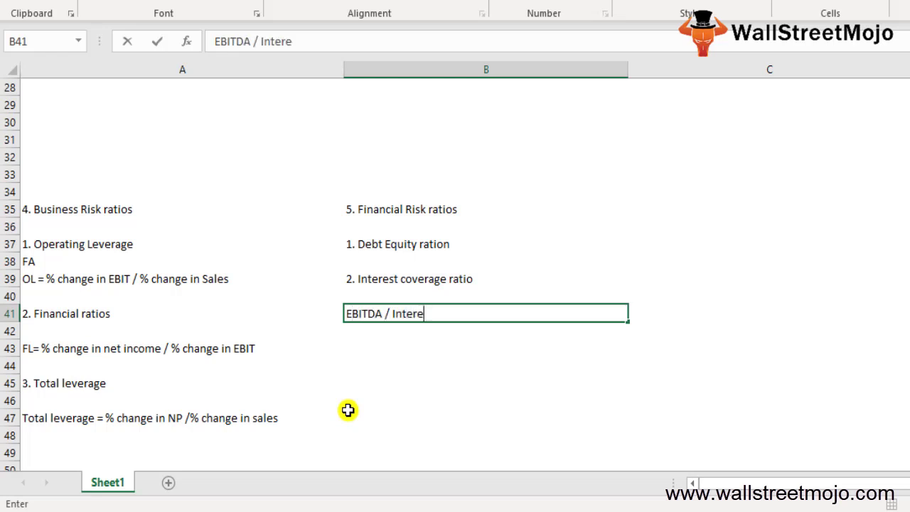
pyautogui.write('st Expense')
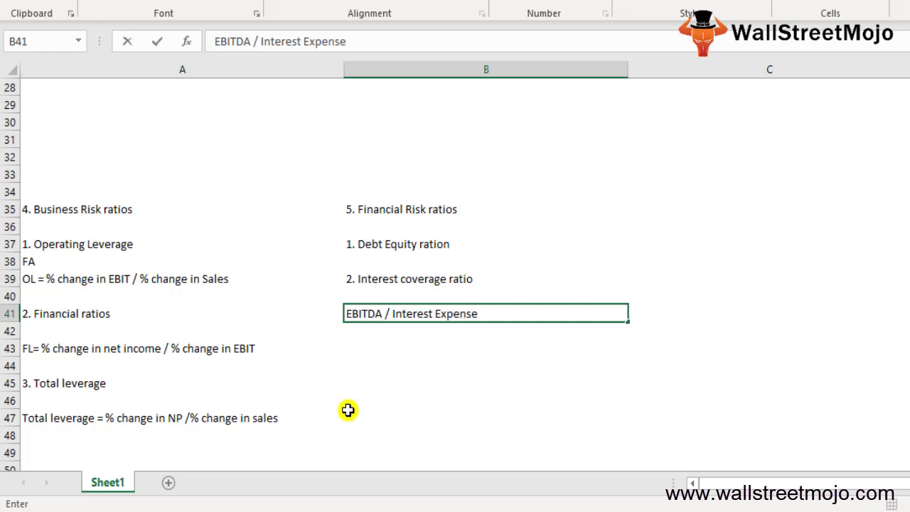
pyautogui.press('Return')
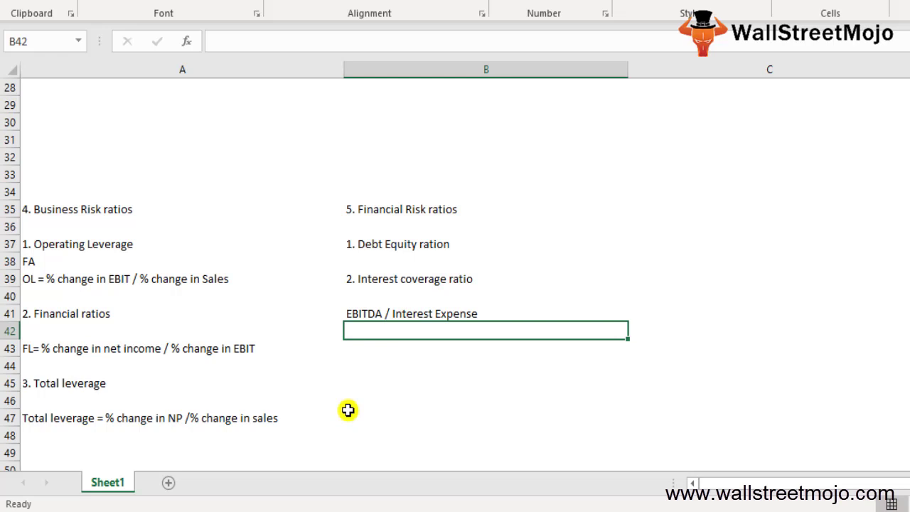
# Enter the section heading "6. Stability ratios" in cell C35 and move on to cell C37
pyautogui.press('Down')
pyautogui.press('Up')
pyautogui.press('Up')
pyautogui.press('Up')
pyautogui.press('Up')
pyautogui.press('Up')
pyautogui.press('Up')
pyautogui.press('Up')
pyautogui.press('Up')
pyautogui.press('Up')
pyautogui.press('Right')
pyautogui.press('Down')
pyautogui.write('6.')
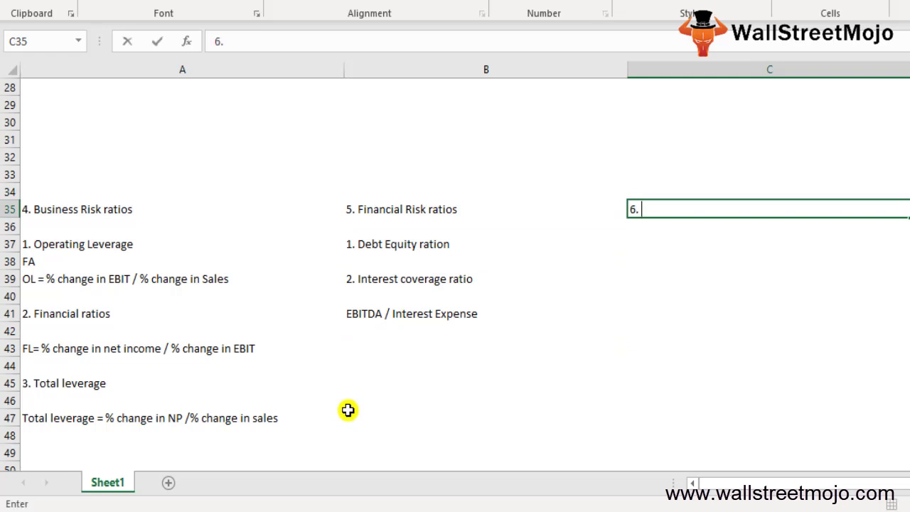
pyautogui.write(' Statbiti')
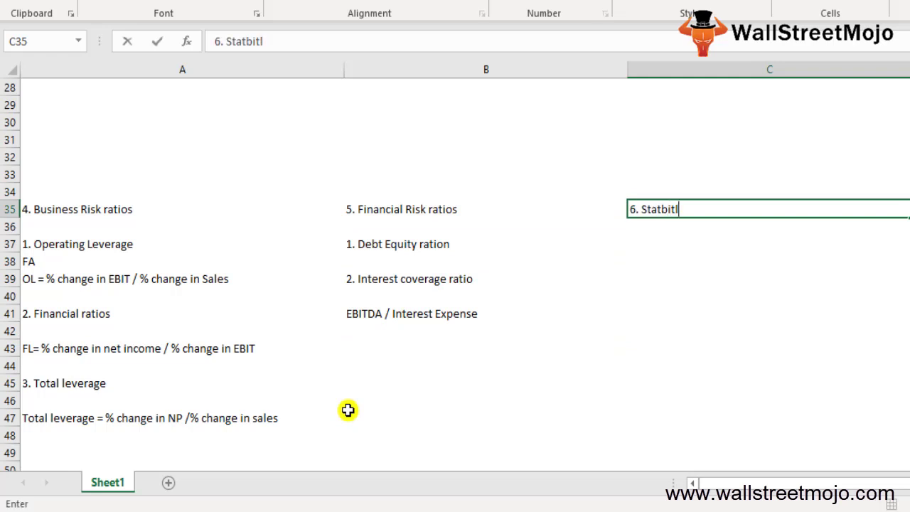
pyautogui.press('BackSpace')
pyautogui.press('BackSpace')
pyautogui.press('BackSpace')
pyautogui.press('BackSpace')
pyautogui.press('BackSpace')
pyautogui.write('bility')
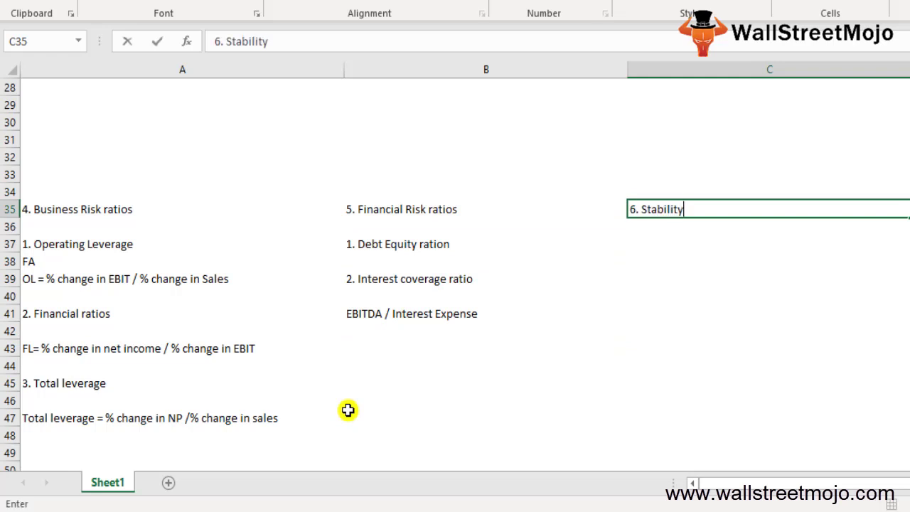
pyautogui.write(' ratios')
pyautogui.press('Return')
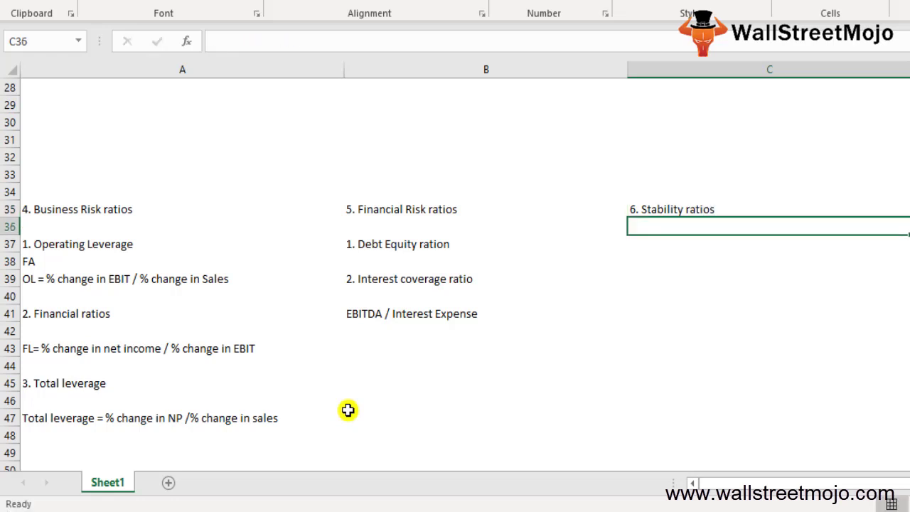
pyautogui.press('Return')
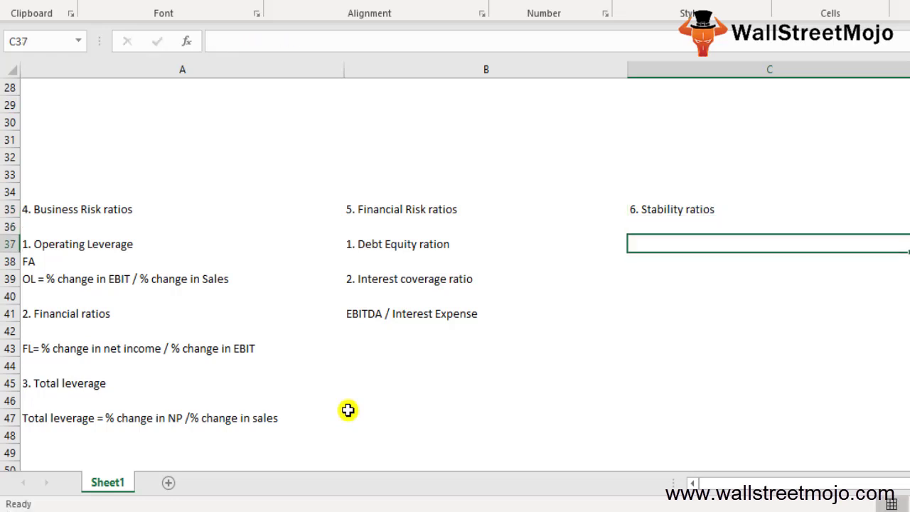
# Enter "1. Fixed asset ratio" in cell C37 and its formula text "FA /CE" in C38, leaving C39 blank
pyautogui.write('1. Fixe')
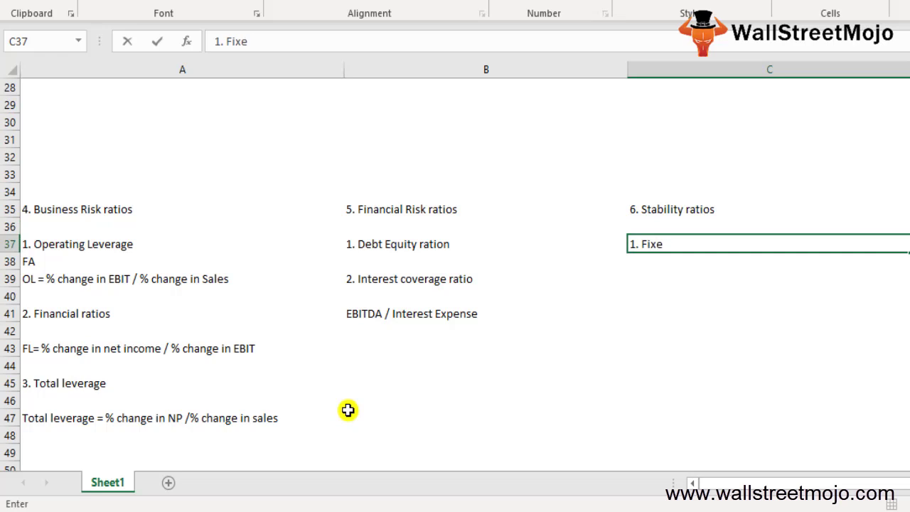
pyautogui.write('d asset ratio')
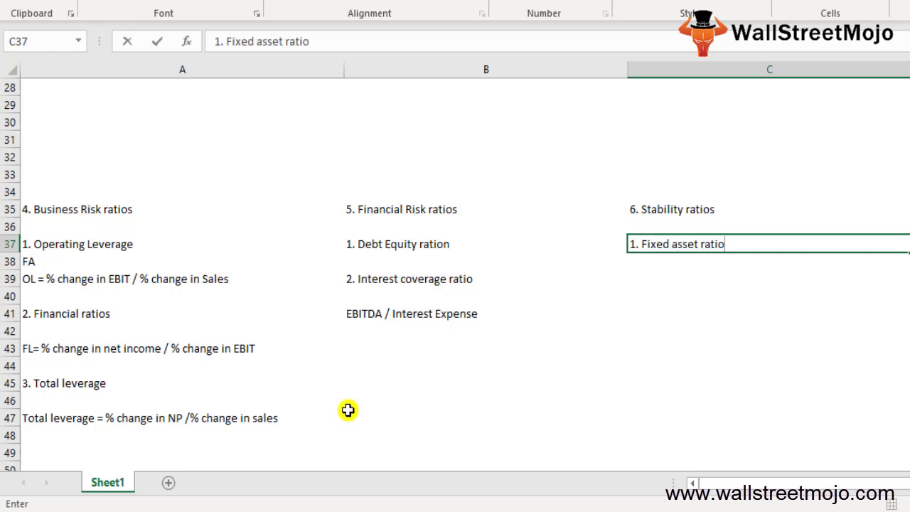
pyautogui.press('Return')
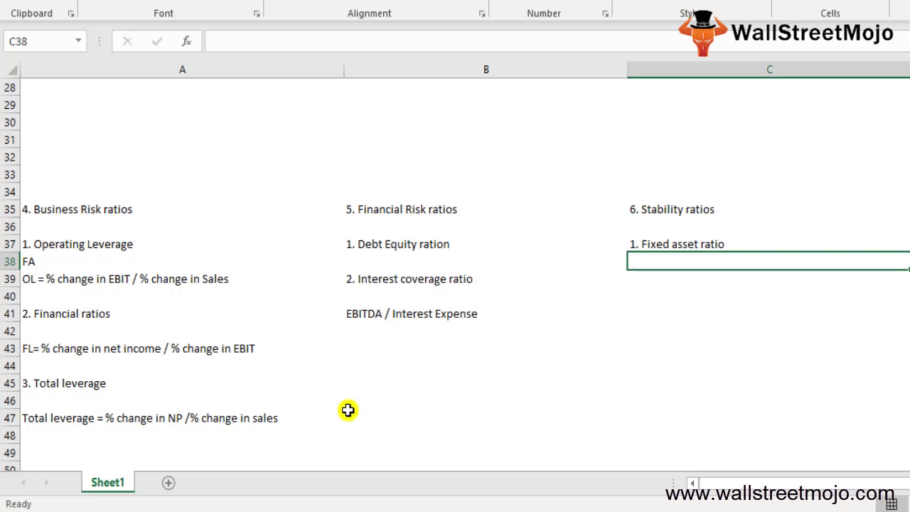
pyautogui.write('FA /')
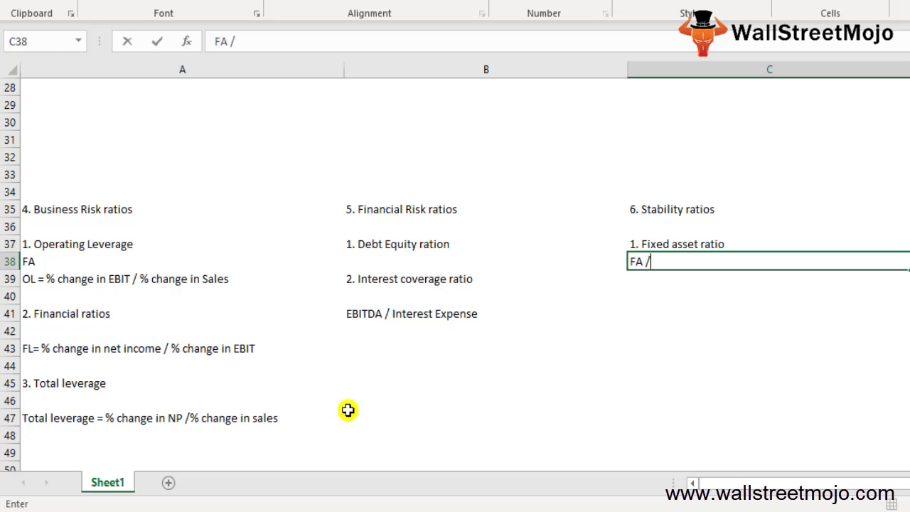
pyautogui.write('CE')
pyautogui.press('Return')
pyautogui.press('Return')
# Enter the second stability item "2.Ratio to Cato FA" in cell C40
pyautogui.write('2.')
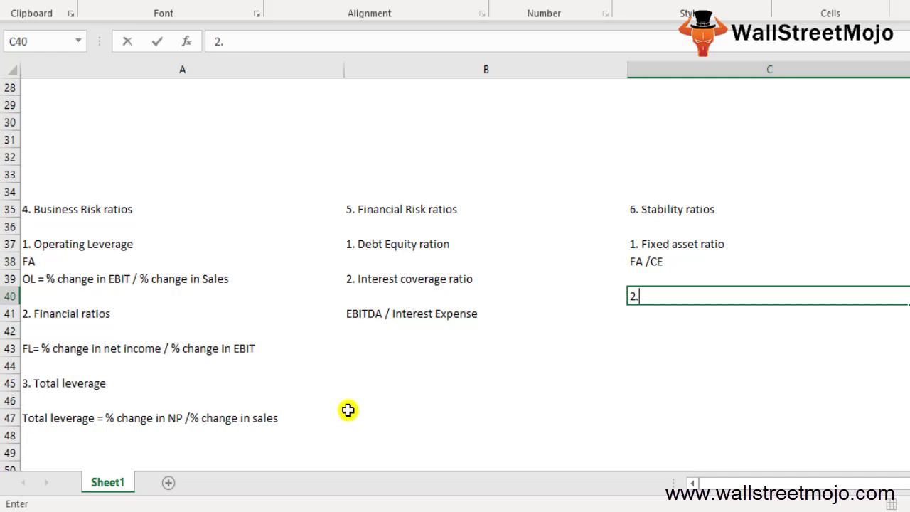
pyautogui.write('Ratio to cA t')
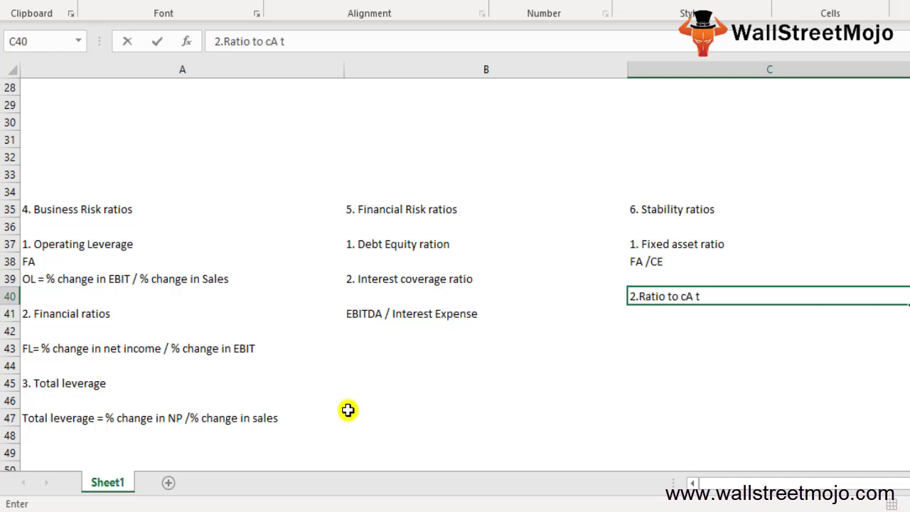
pyautogui.press('BackSpace')
pyautogui.press('BackSpace')
pyautogui.press('BackSpace')
pyautogui.press('BackSpace')
pyautogui.write('CA')
pyautogui.press('BackSpace')
pyautogui.press('BackSpace')
pyautogui.write('CAto')
pyautogui.press('BackSpace')
pyautogui.press('BackSpace')
pyautogui.press('BackSpace')
pyautogui.write('ato FA')
pyautogui.press('Return')
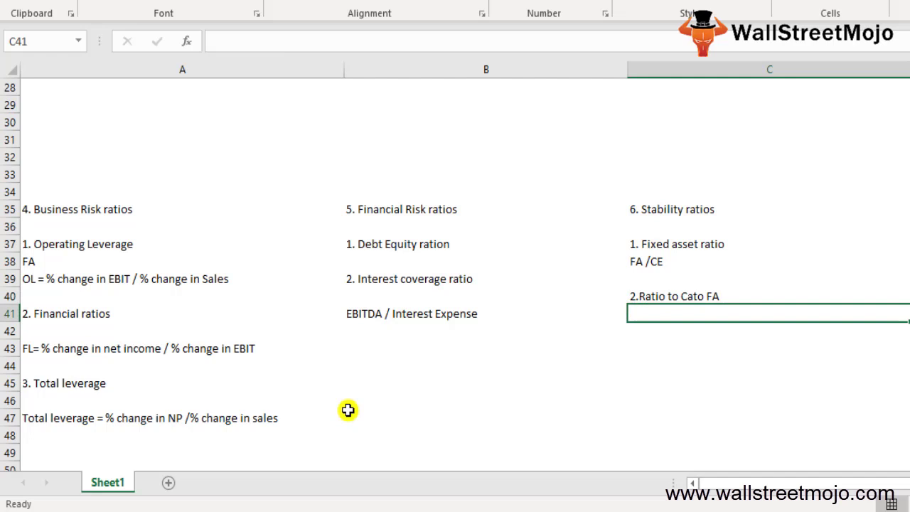
# Try entering "= CA / FA" in cell C42 and clear the cell again
pyautogui.press('Return')
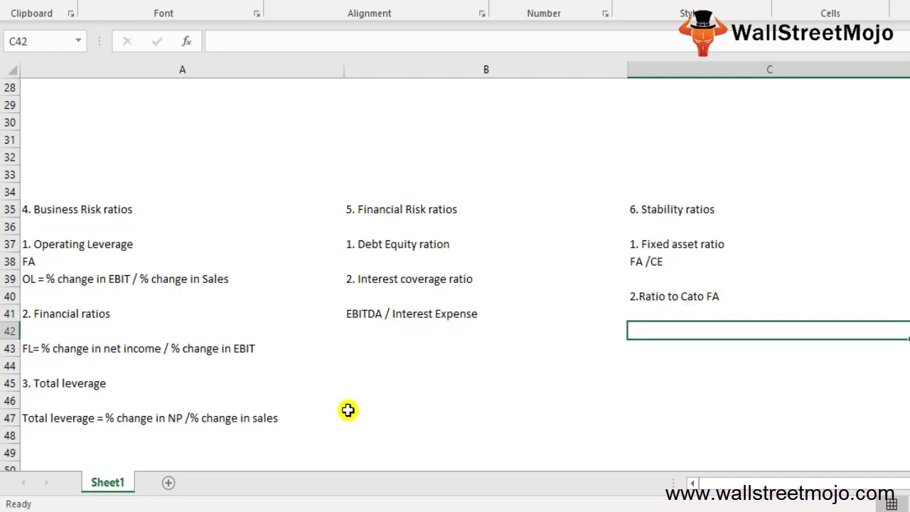
pyautogui.write('= CA / ')
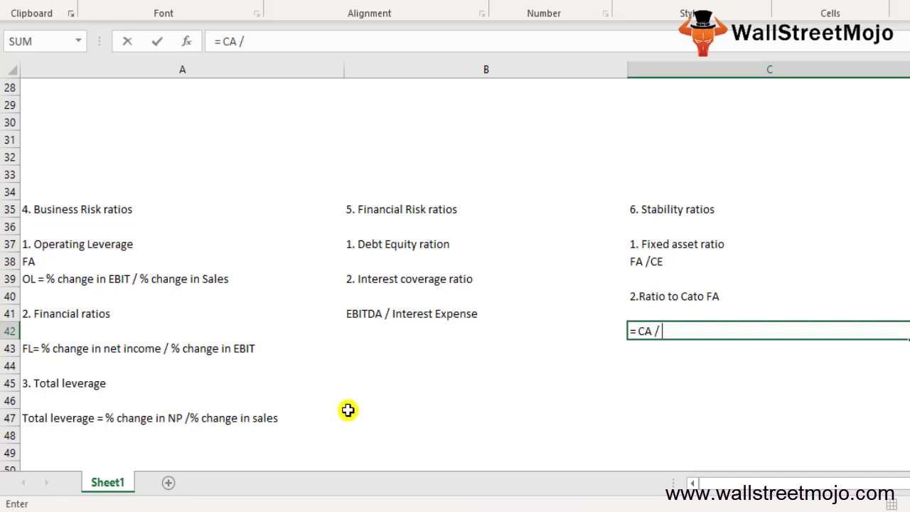
pyautogui.write('FA')
pyautogui.press('Return')
pyautogui.press('Up')
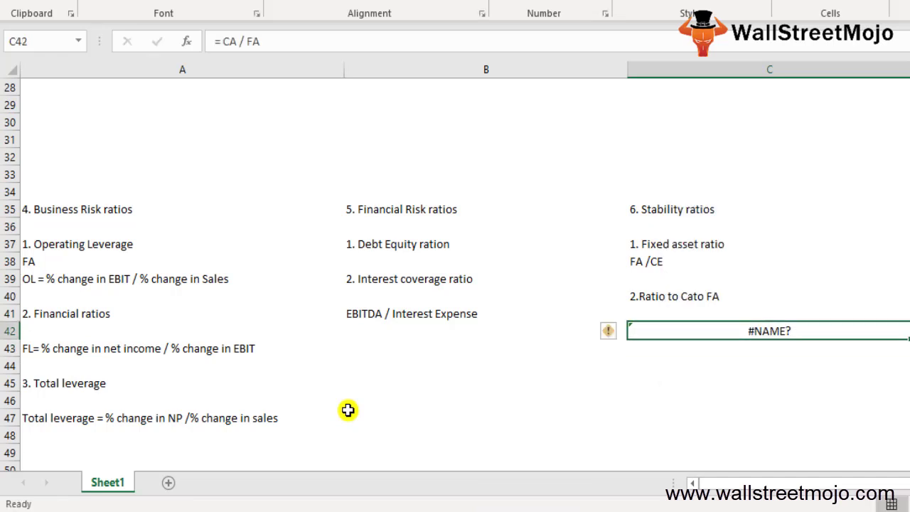
pyautogui.press('Delete')
pyautogui.press('Return')
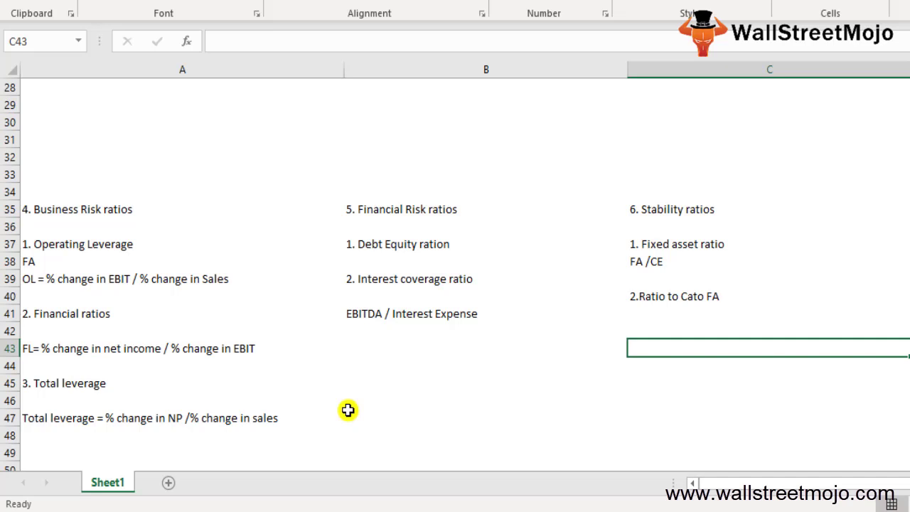
pyautogui.press('Up')
pyautogui.press('Up')
pyautogui.press('Up')
pyautogui.press('Up')
pyautogui.press('Up')
pyautogui.press('Up')
pyautogui.press('Up')
pyautogui.press('Down')
pyautogui.press('Down')
pyautogui.press('Down')
pyautogui.press('Down')
pyautogui.press('Down')
pyautogui.press('Down')
pyautogui.press('Down')
# Enter the section heading "7. coverage ratios" in cell C48
pyautogui.press('Down')
pyautogui.press('Down')
pyautogui.press('Down')
pyautogui.press('Down')
pyautogui.press('Down')
pyautogui.press('Down')
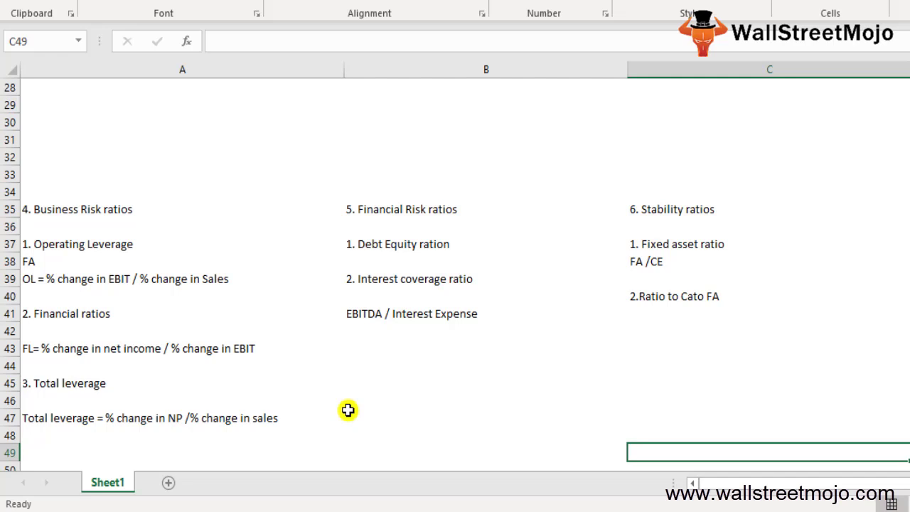
pyautogui.press('Up')
pyautogui.write('7.')
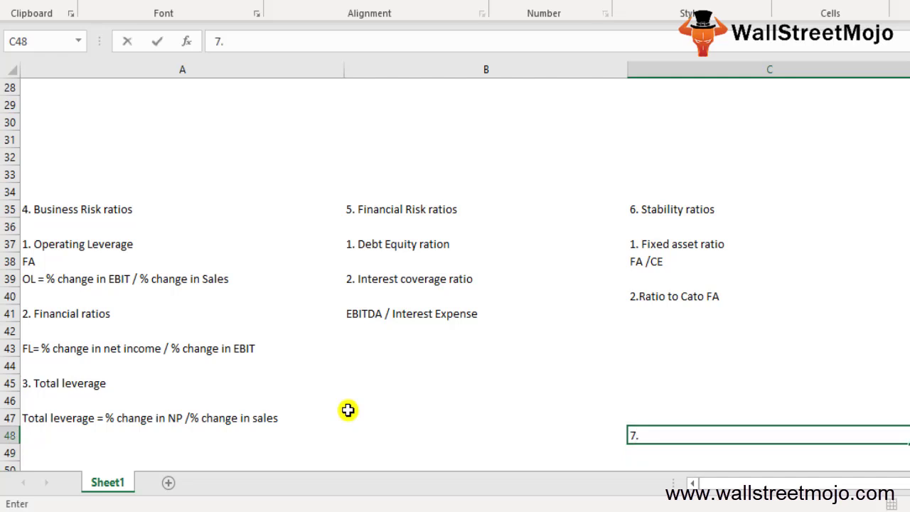
pyautogui.write(' coverage ratios')
pyautogui.press('Return')
# Enter the section heading "8. Control financial ratios" in cell C53 and move on to cell C54
pyautogui.press('Down')
pyautogui.press('Down')
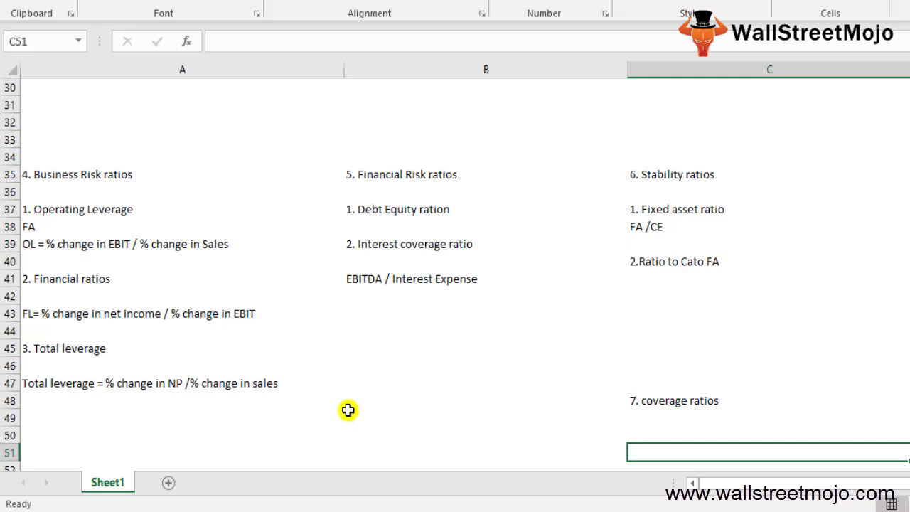
pyautogui.press('Down')
pyautogui.press('Down')
pyautogui.press('Down')
pyautogui.press('Down')
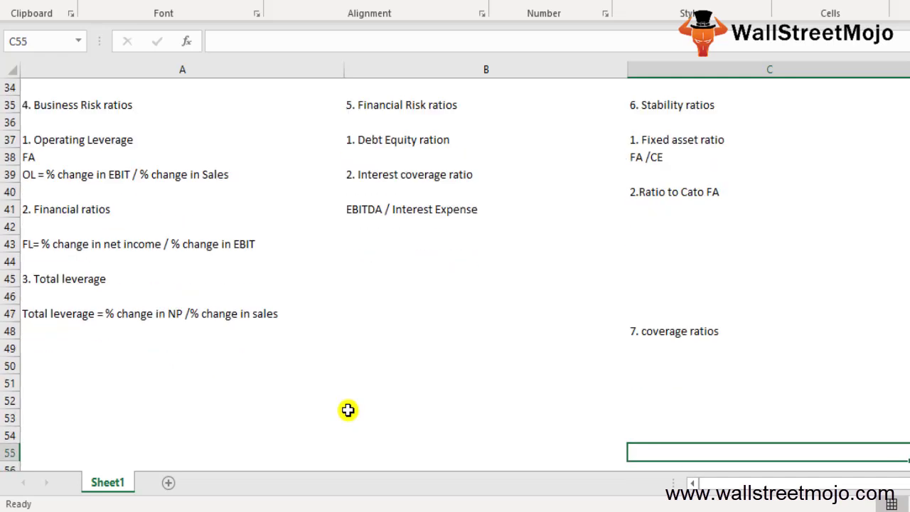
pyautogui.press('Up')
pyautogui.press('Up')
pyautogui.write('8.')
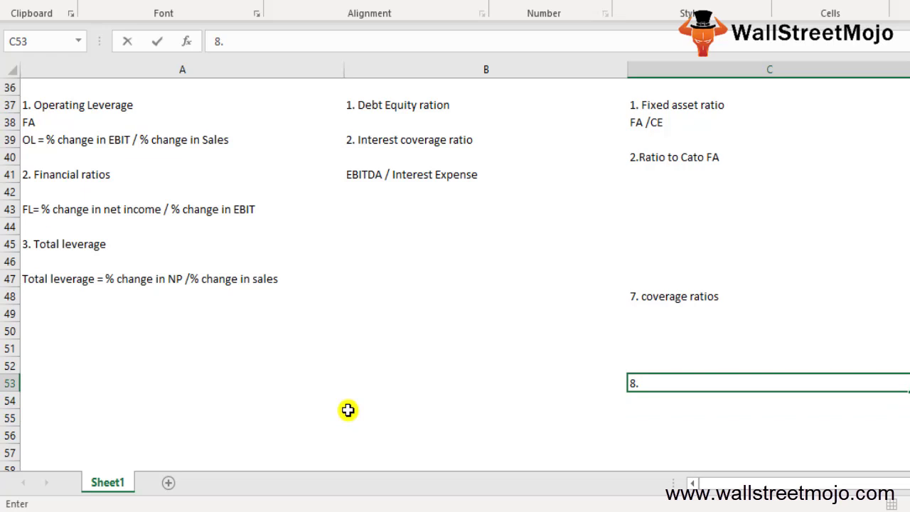
pyautogui.write(' Control ')
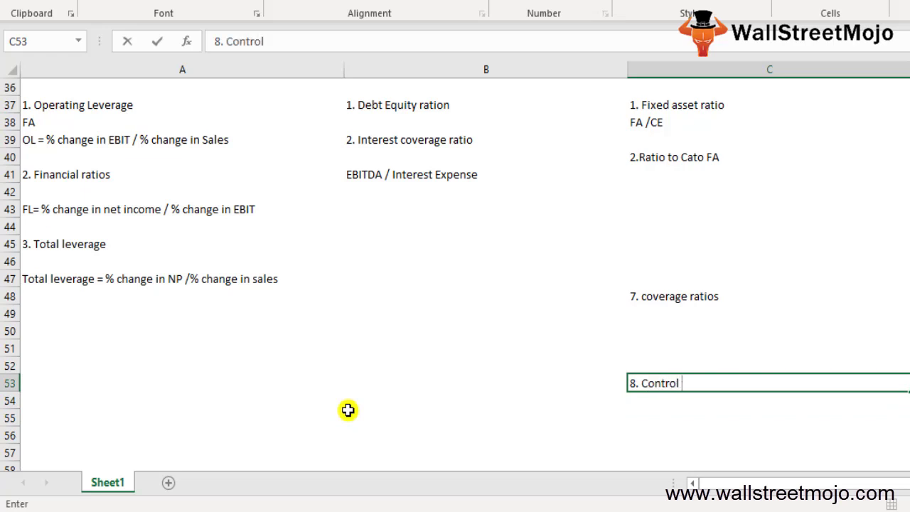
pyautogui.write('financial ')
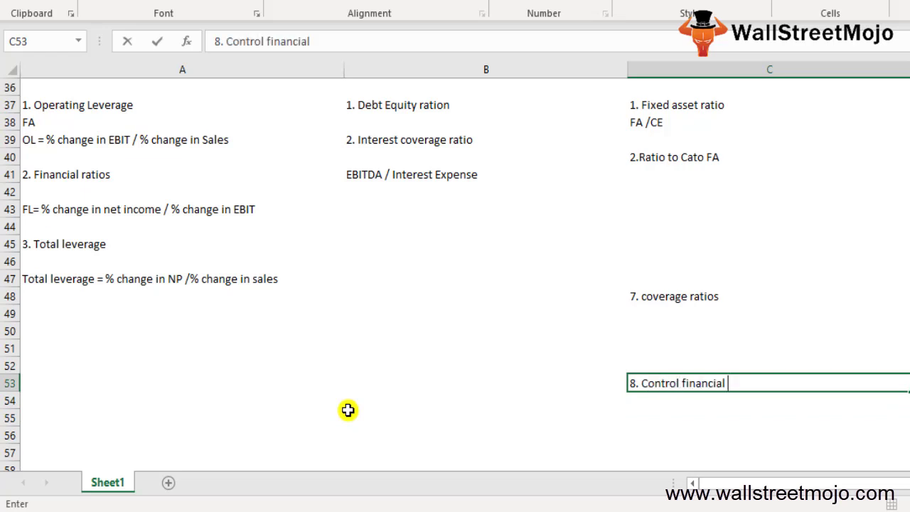
pyautogui.write('ratios')
pyautogui.press('Return')
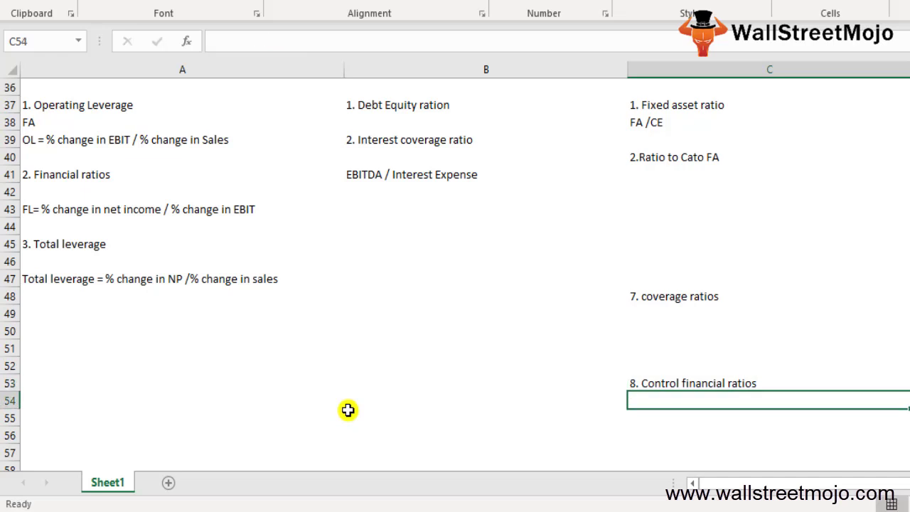
pyautogui.press('Up')
pyautogui.press('Down')
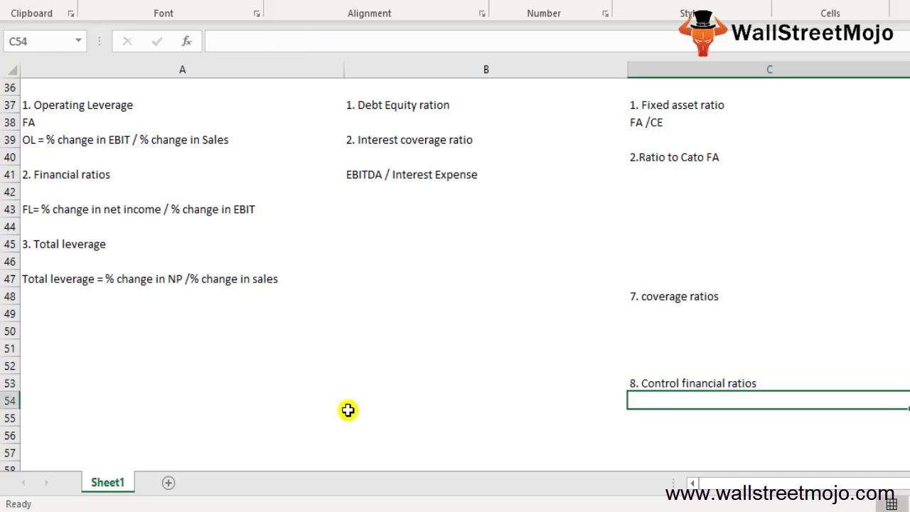